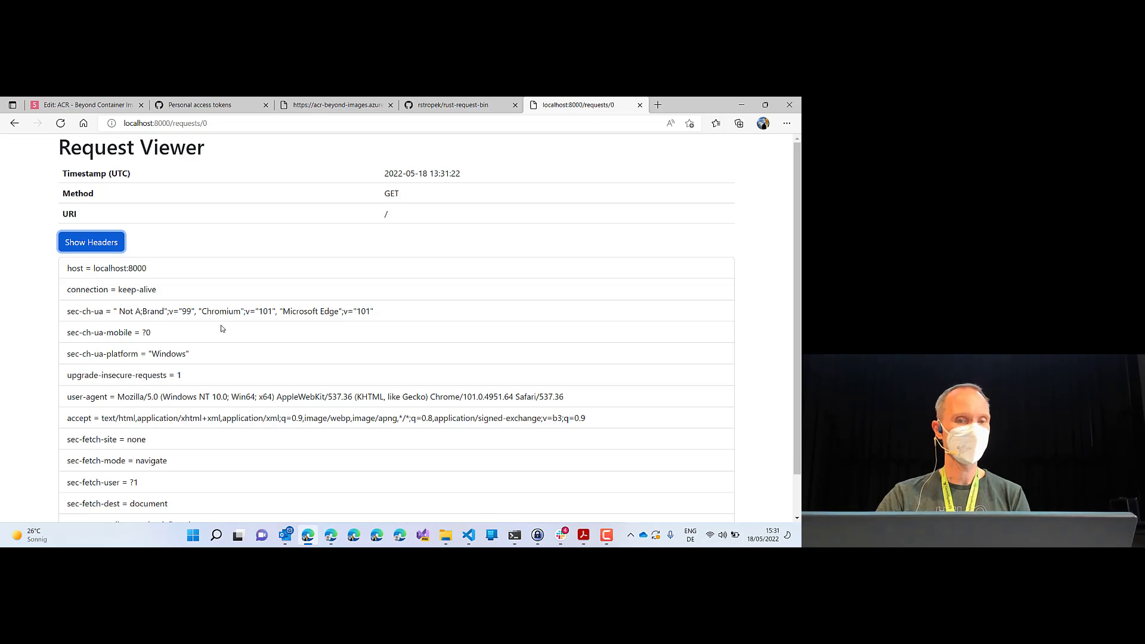
- Review the remaining headers of the captured localhost request and close its page
scroll(222, 327, down, 2)
scroll(226, 331, up, 2)
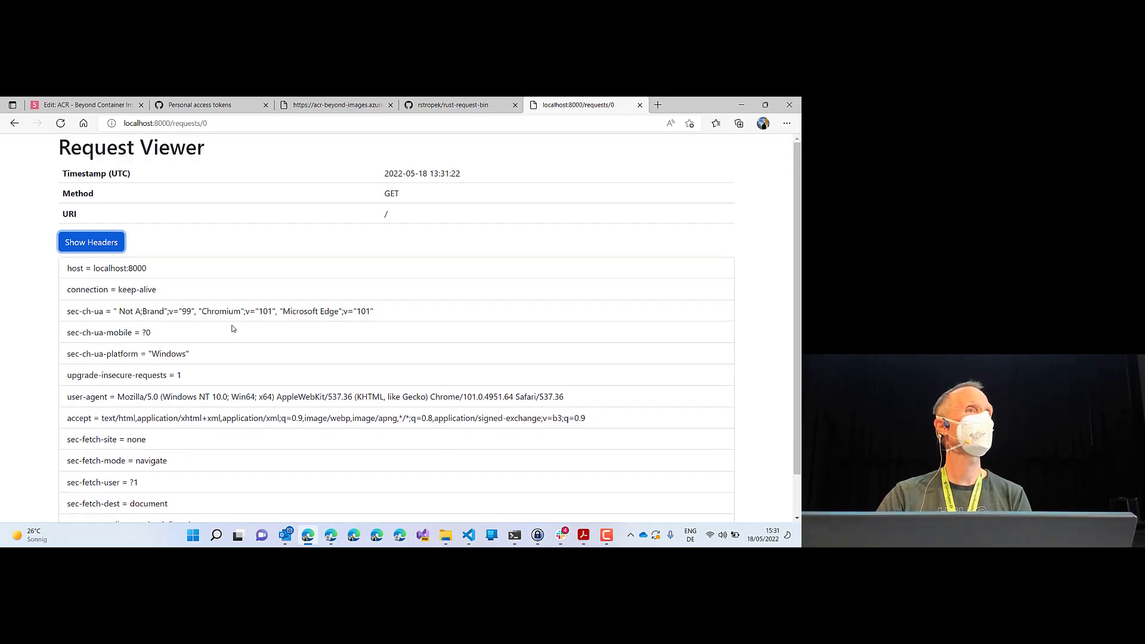
click(641, 105)
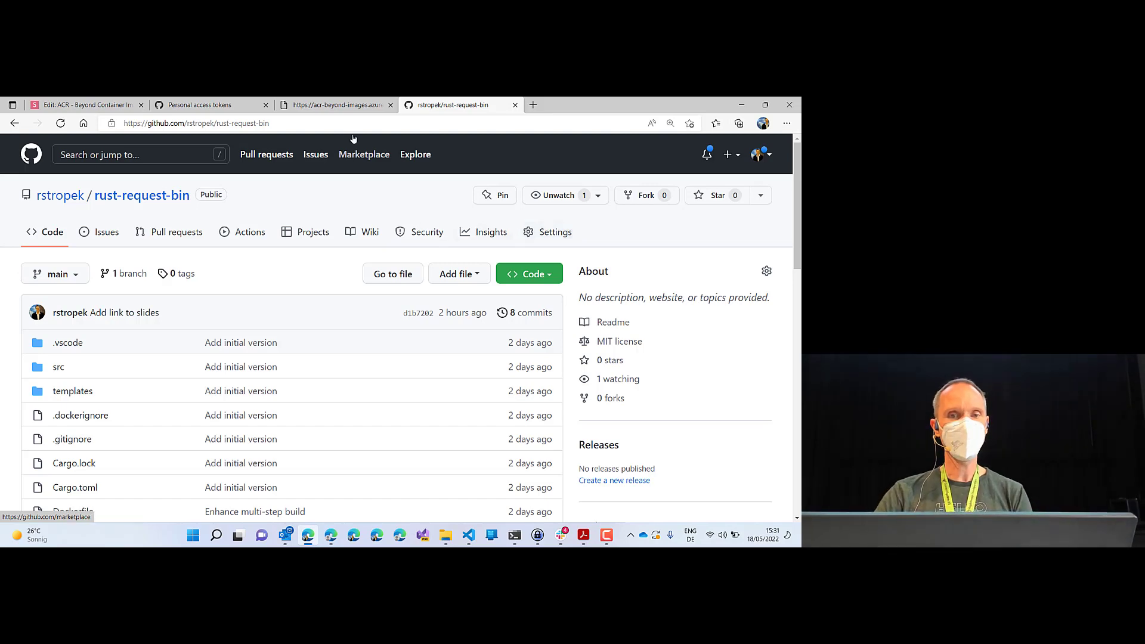
- Refresh the request list on acr-beyond-images.azurewebsites.net and show the body and headers of the newest POST request to /bin
click(352, 105)
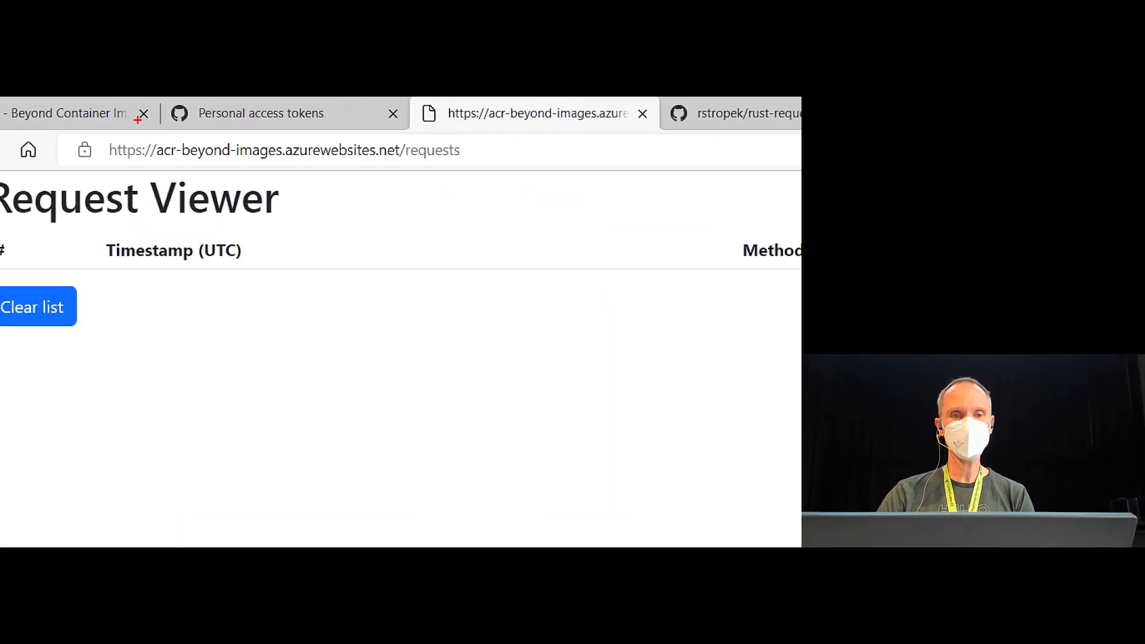
mouse_move(97, 123)
mouse_down()
mouse_move(374, 155)
mouse_move(416, 180)
mouse_up()
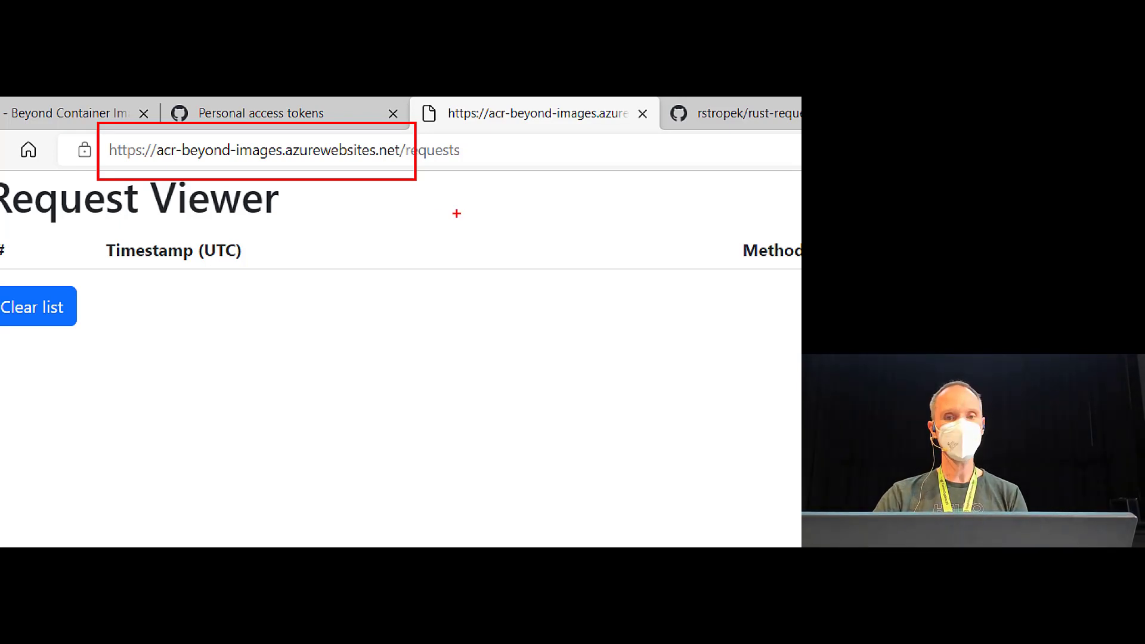
click(60, 123)
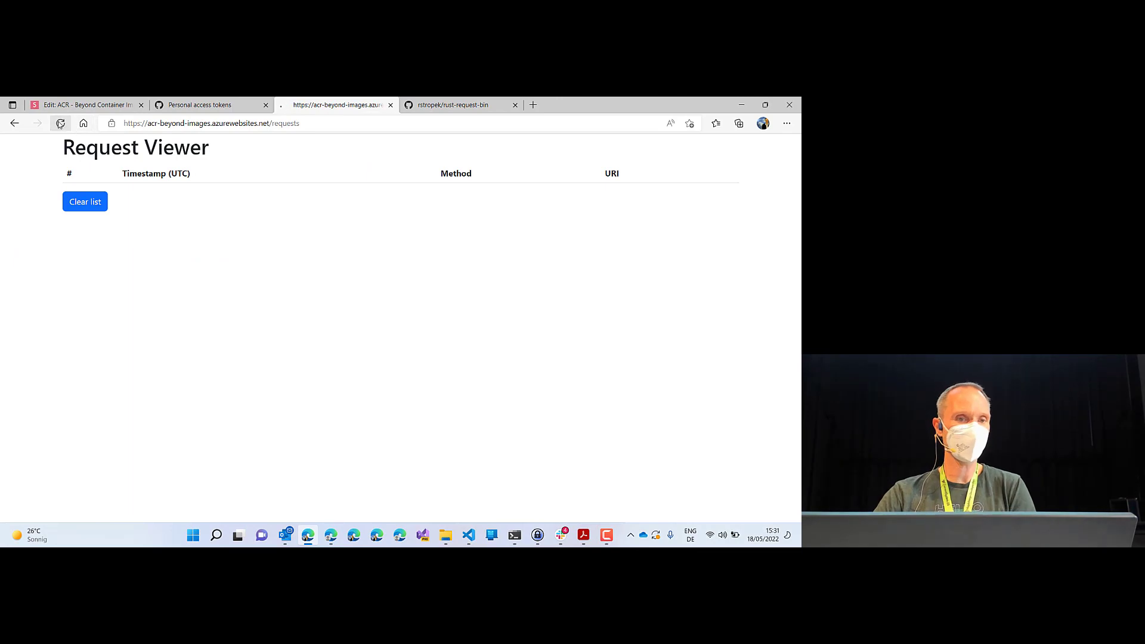
click(624, 197)
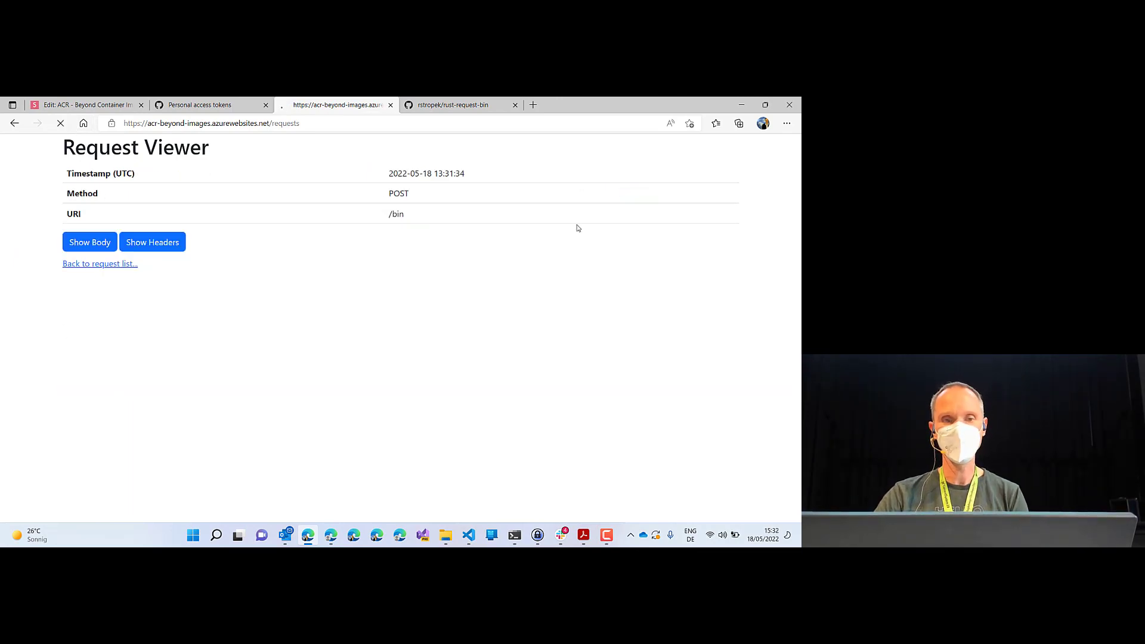
click(98, 250)
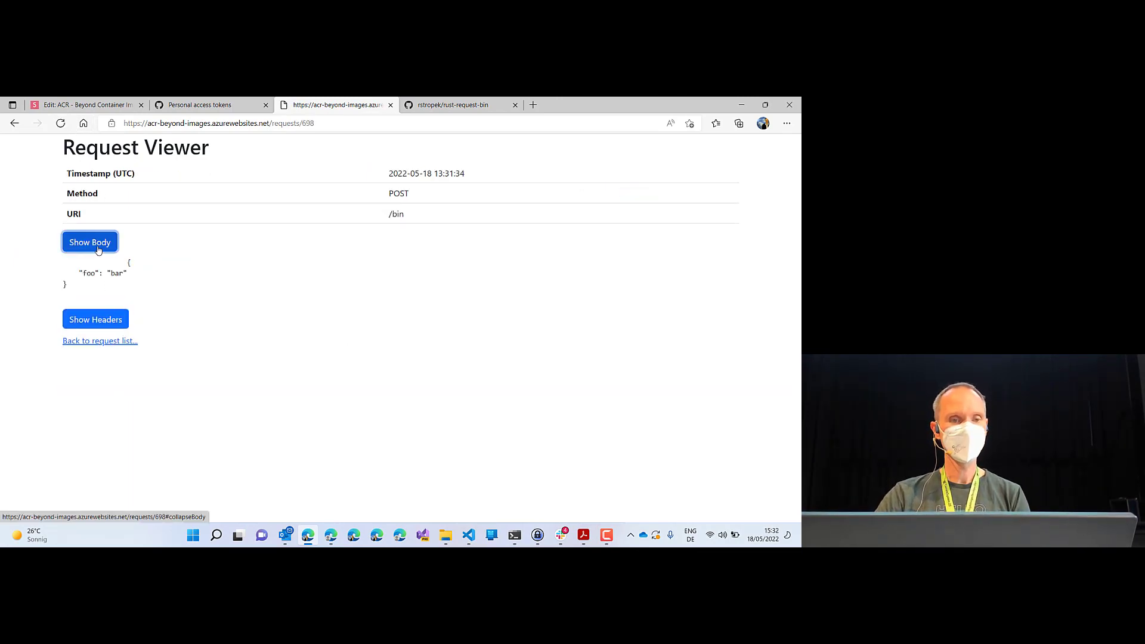
click(111, 319)
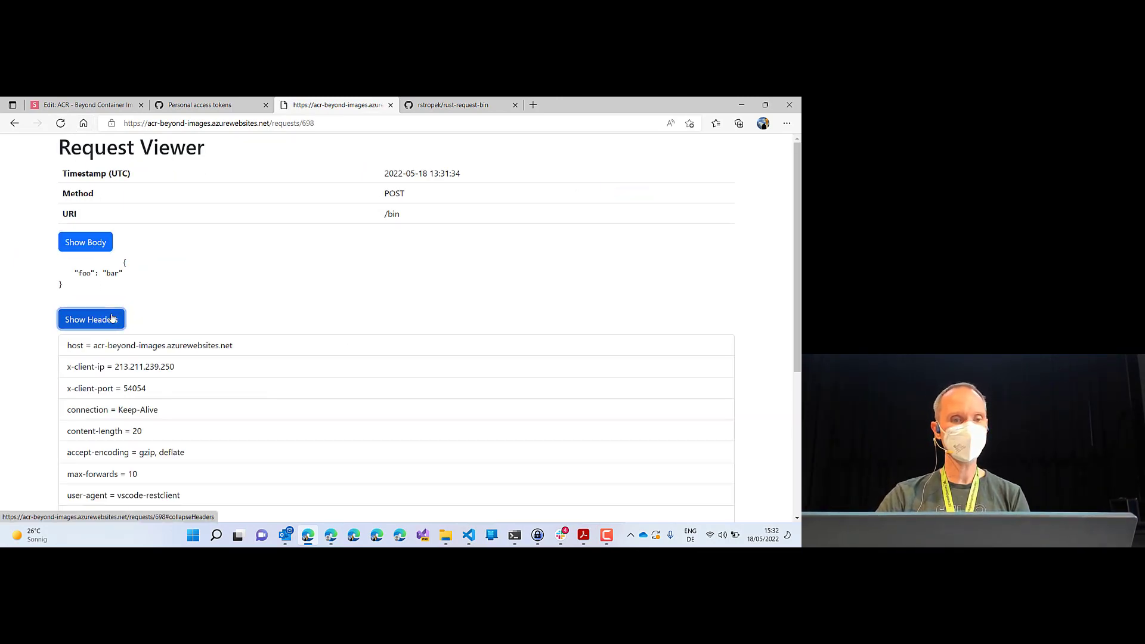
- Return to the deployed app's request list and clear all captured requests
click(15, 123)
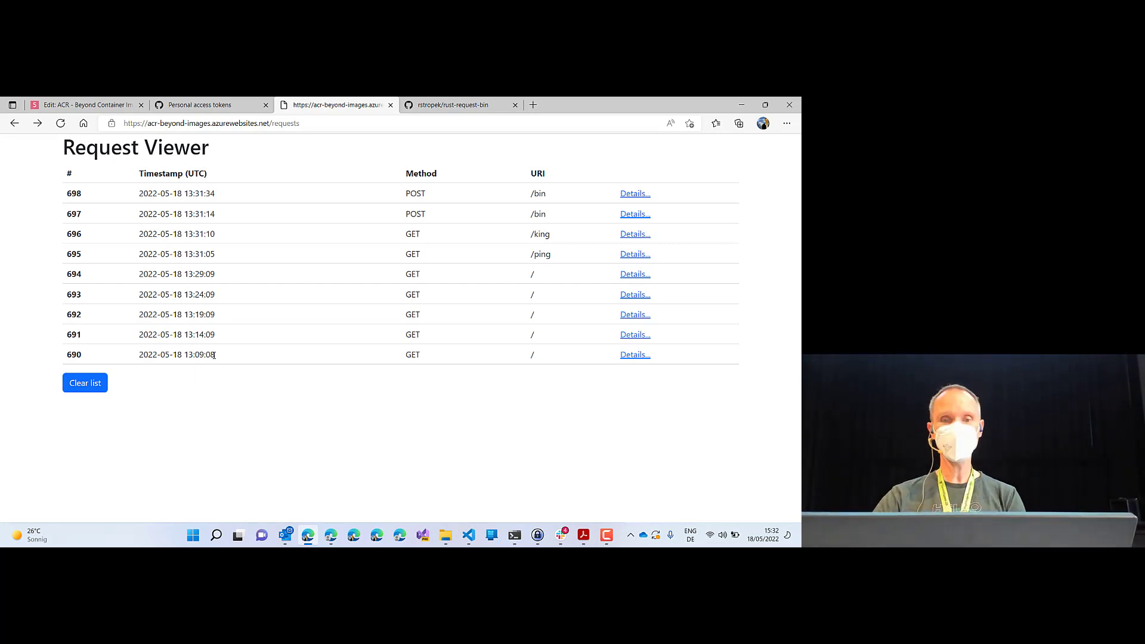
click(89, 391)
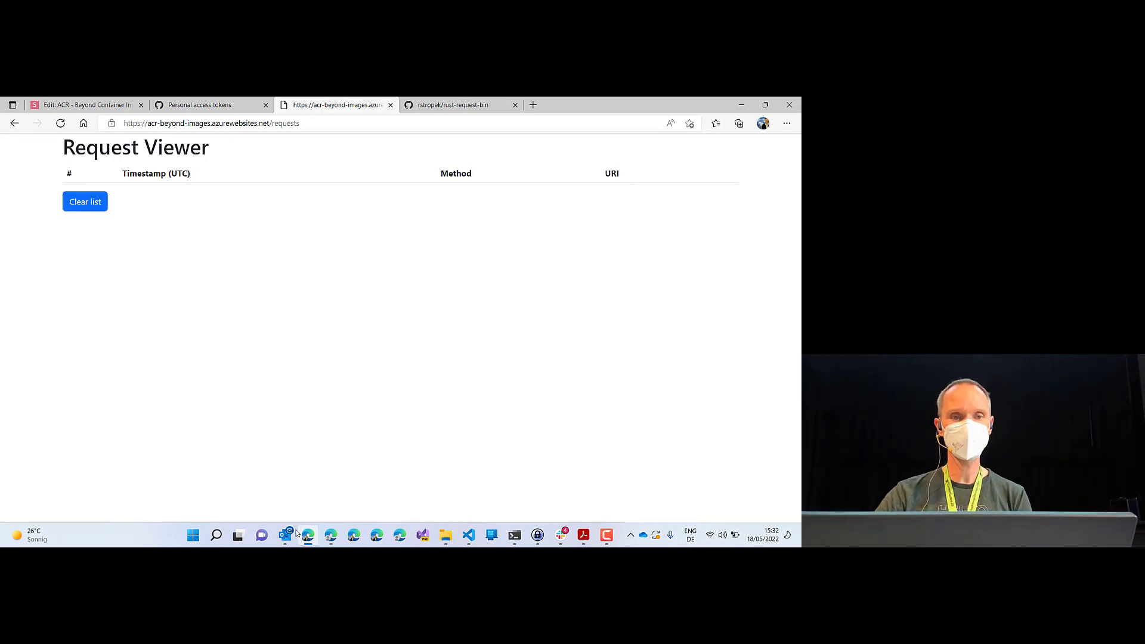
- Switch to the Azure portal and open the configuration of the acrbeyondimages registry's requestbin webhook
click(331, 535)
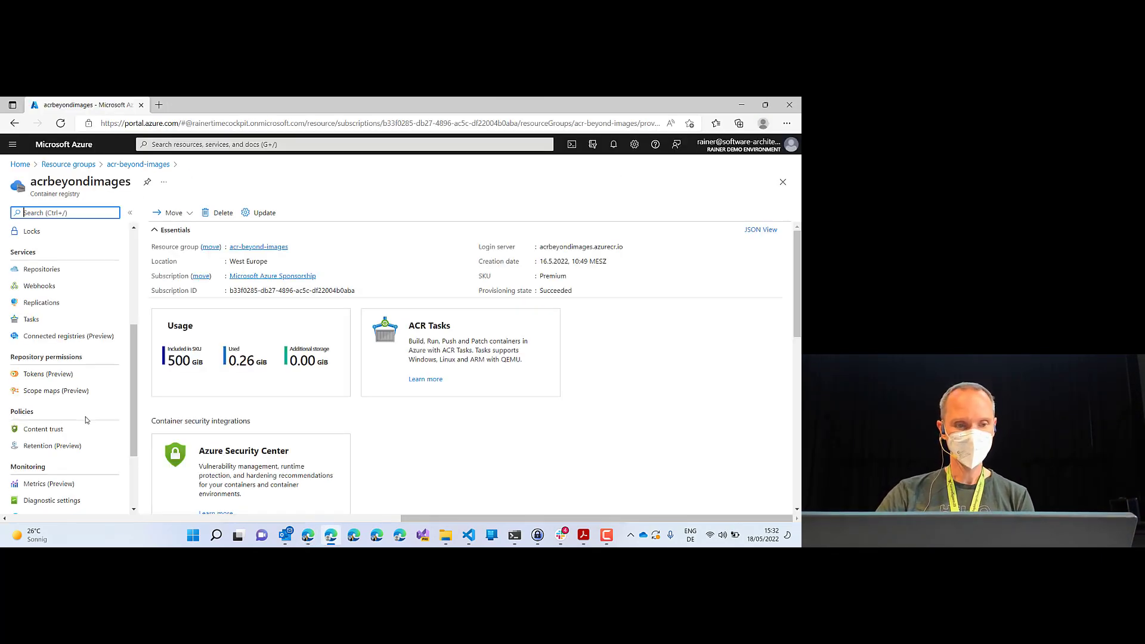
scroll(66, 387, down, 2)
scroll(47, 364, up, 5)
scroll(43, 352, down, 4)
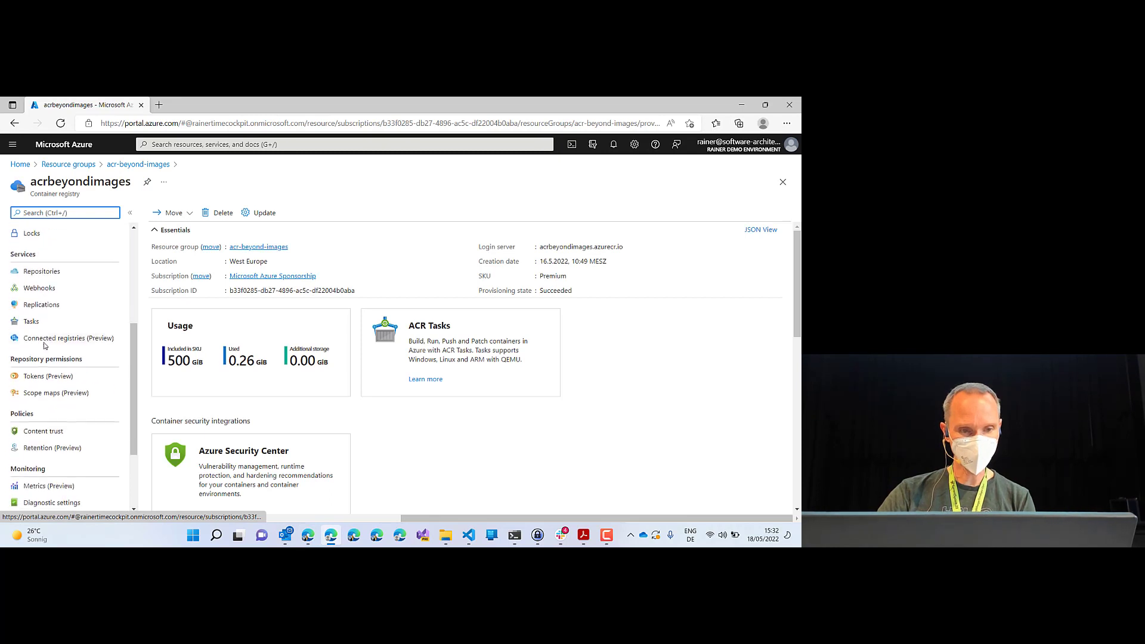
click(39, 288)
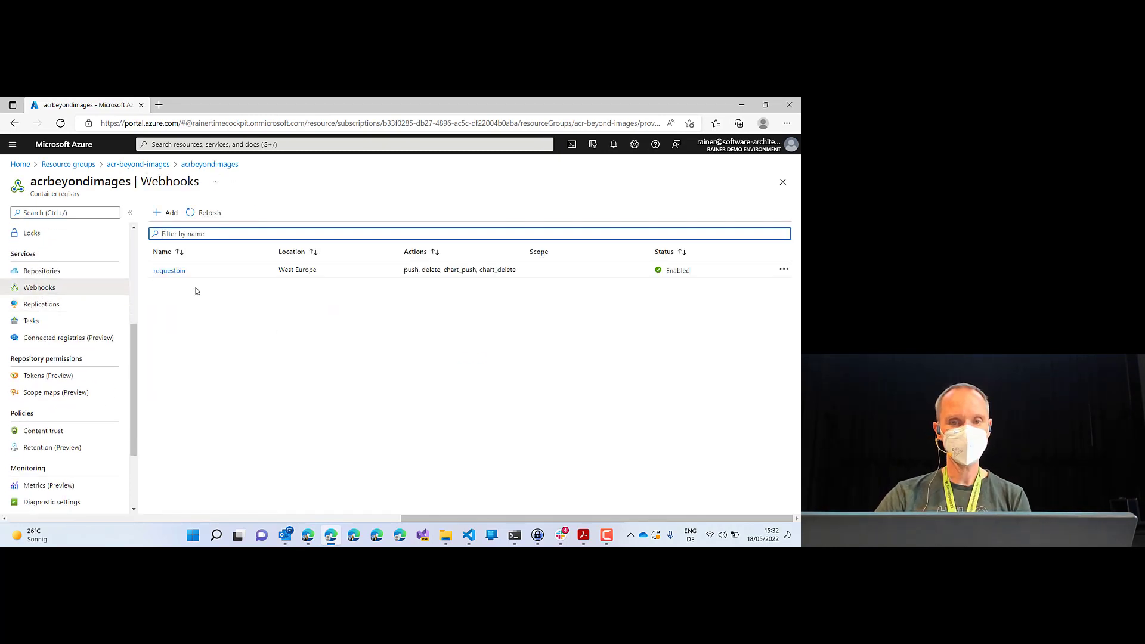
click(177, 271)
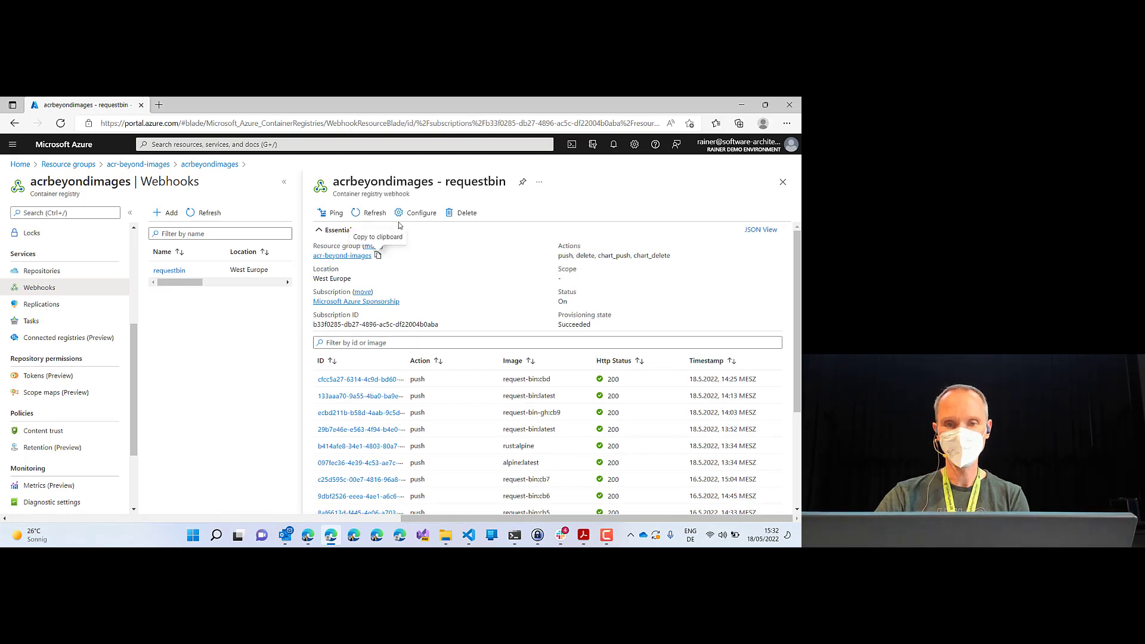
click(401, 214)
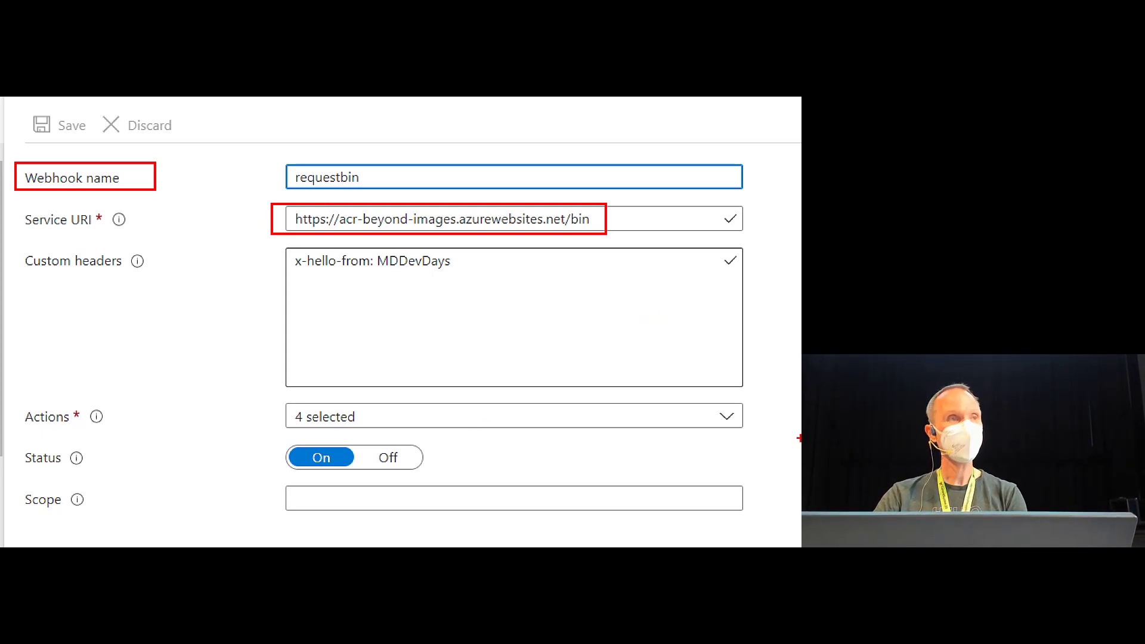
- Examine which registry actions can trigger the requestbin webhook, covering image push and delete and Helm chart push and delete
click(725, 417)
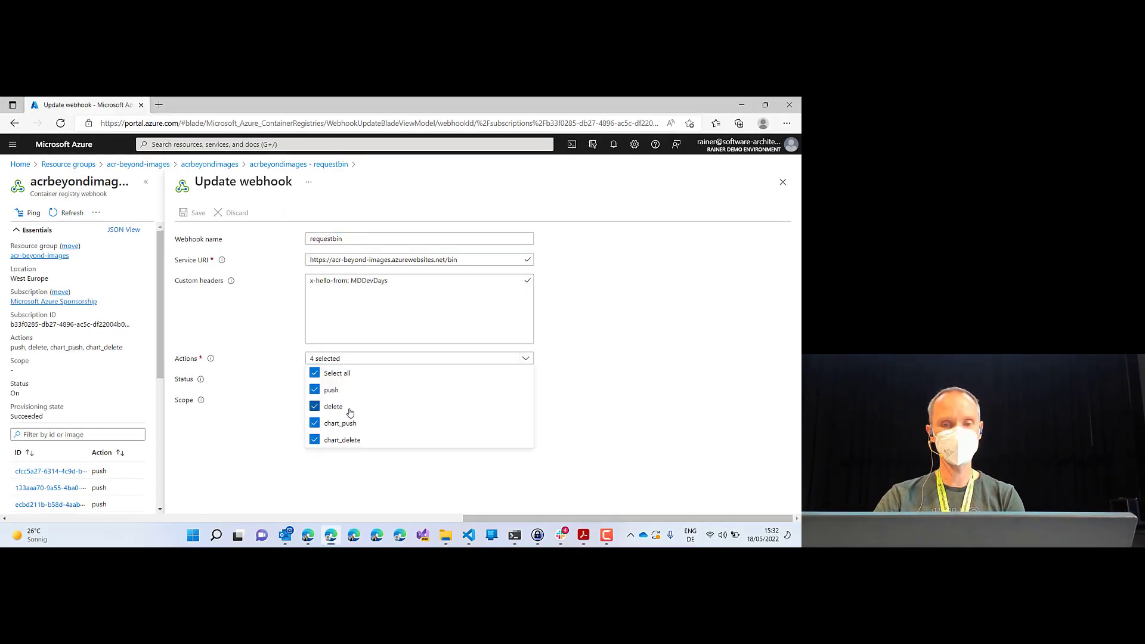
drag(295, 348, 374, 452)
drag(398, 495, 409, 501)
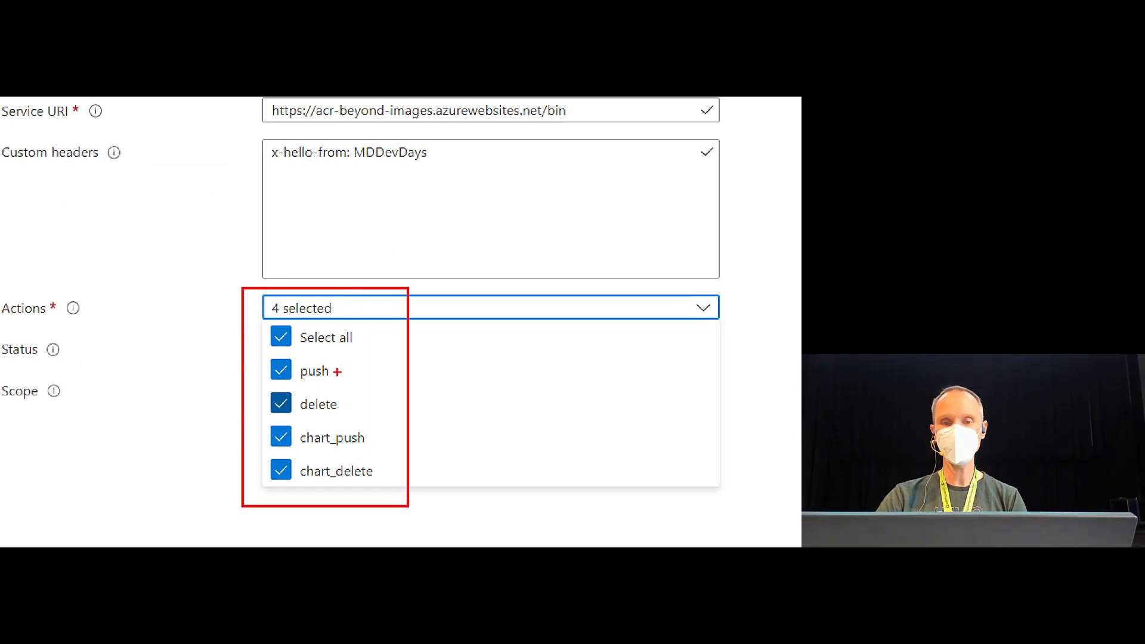
drag(338, 373, 422, 374)
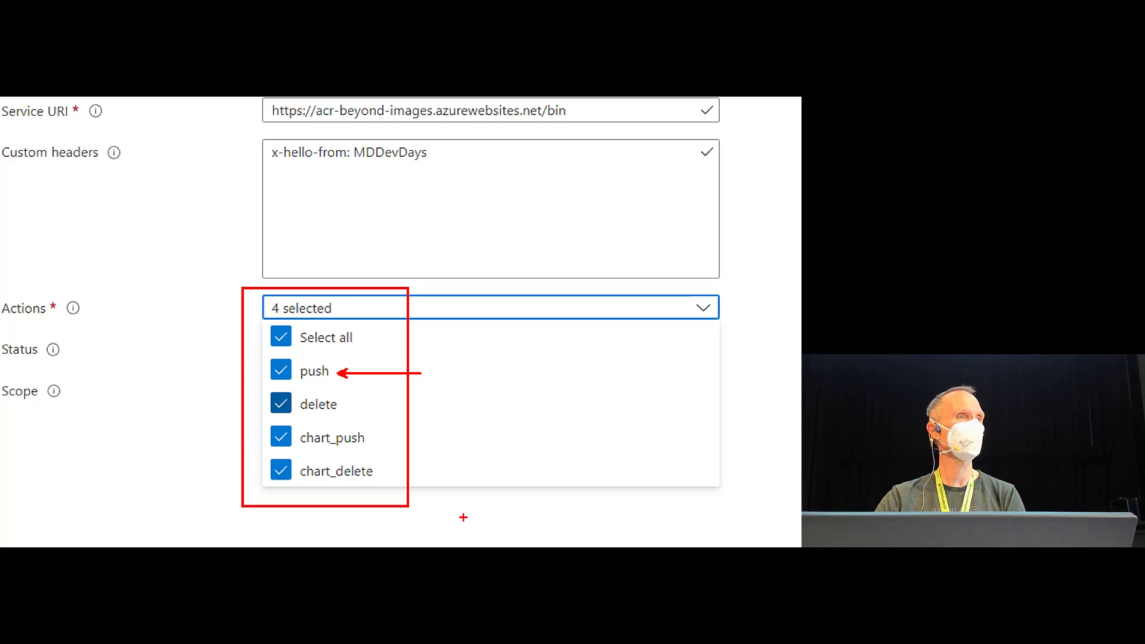
drag(344, 405, 418, 405)
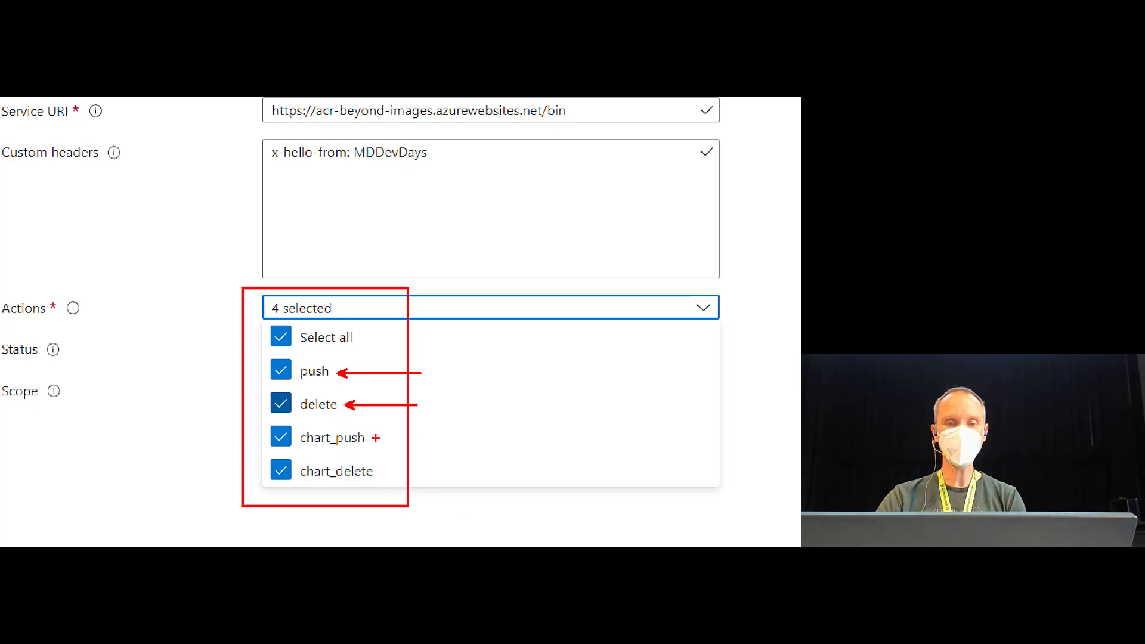
drag(251, 412, 427, 498)
text(t)
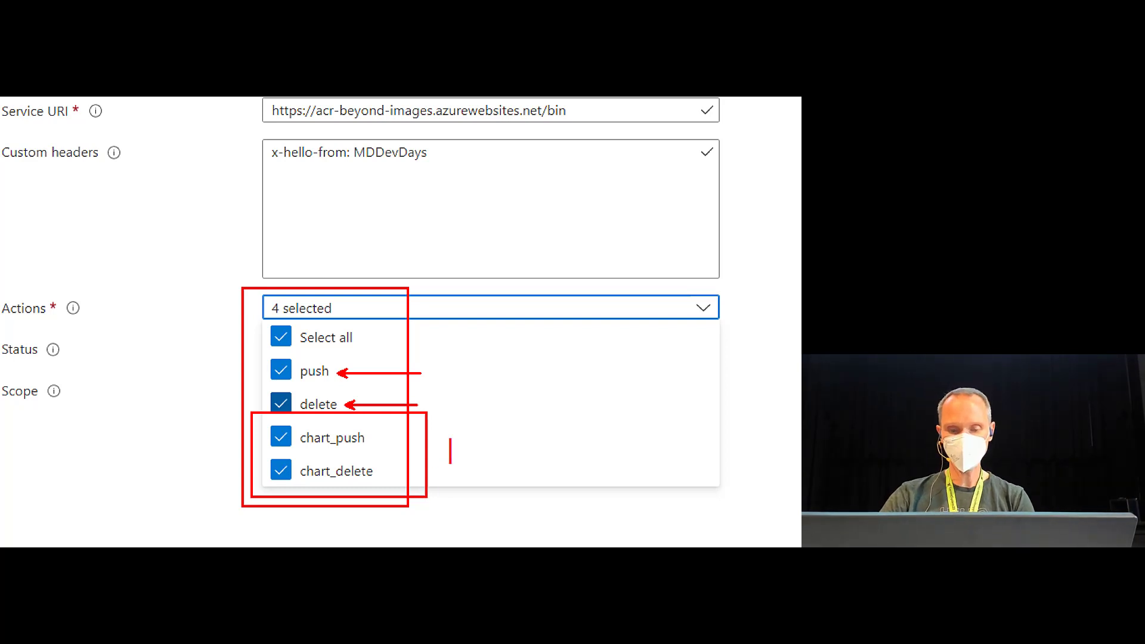
text(Helm)
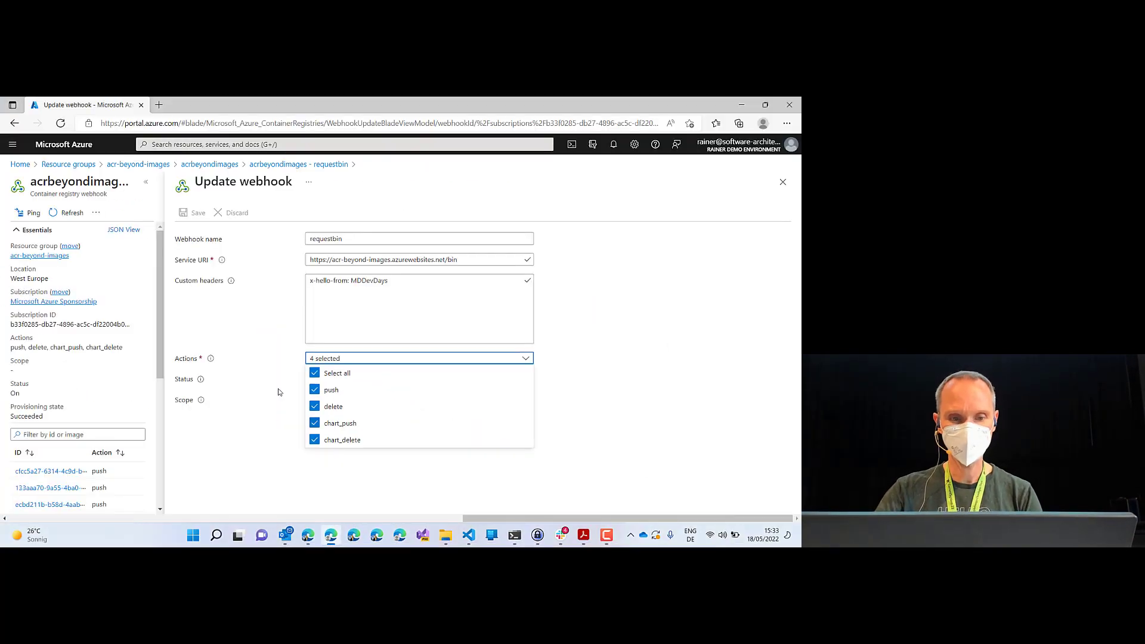
click(278, 392)
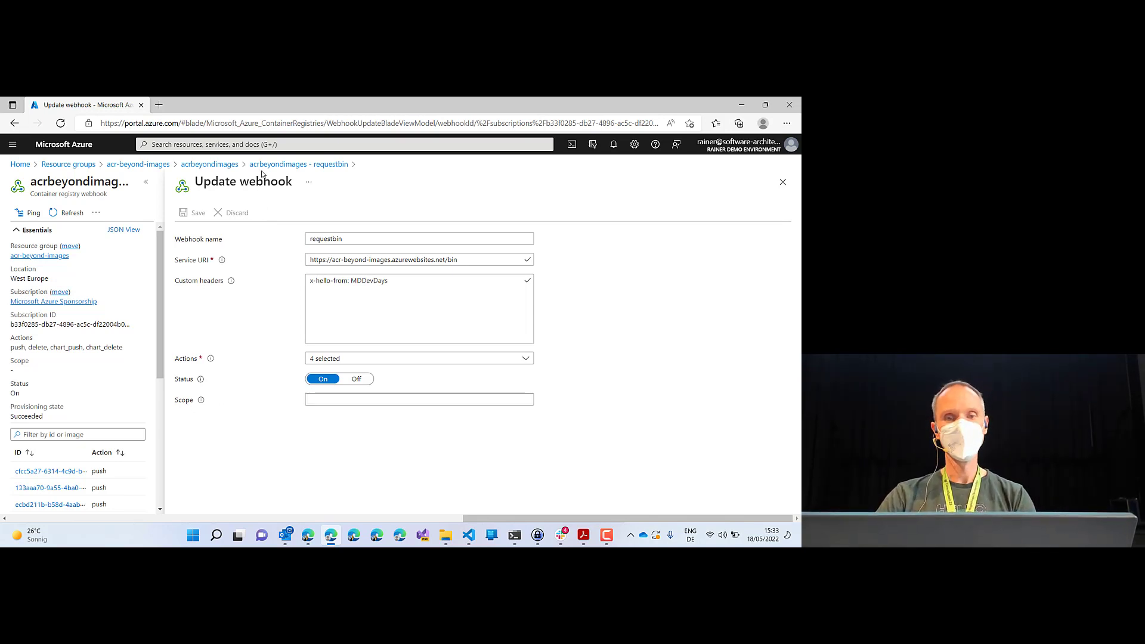
- Switch to the ACR slide deck in the other browser window and advance from the Webhooks slide to the Demo Time slide
key(alt+Tab)
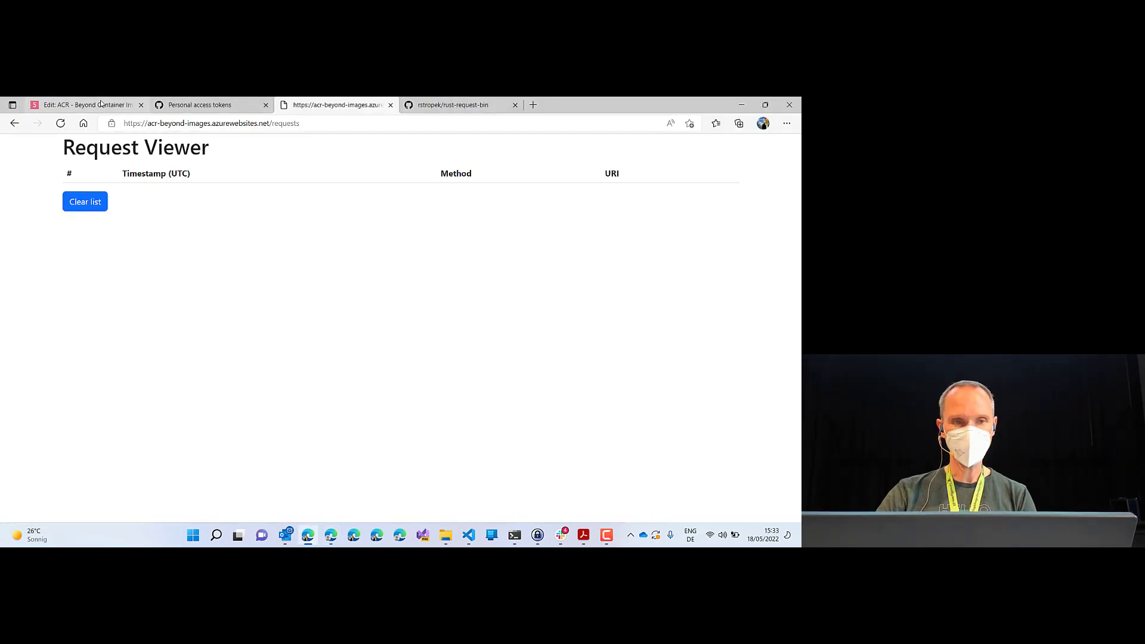
click(89, 105)
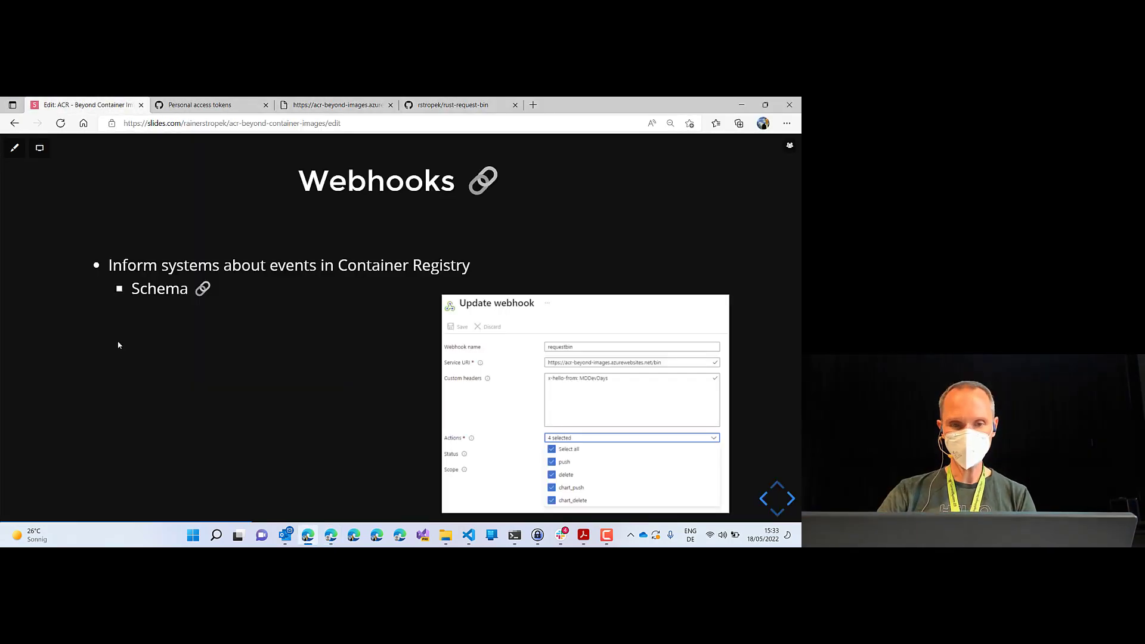
key(Right)
key(Right)
key(Right)
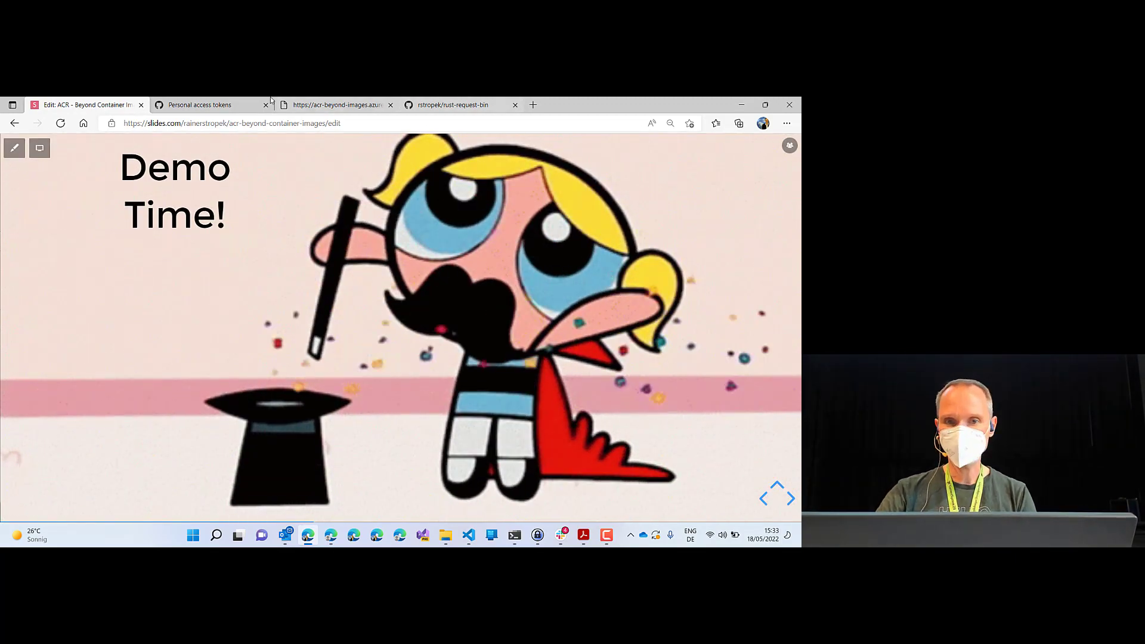
- Switch to Visual Studio Code, close the HTTP response and hide the terminal, and return to the browser
key(ctrl+3)
click(469, 535)
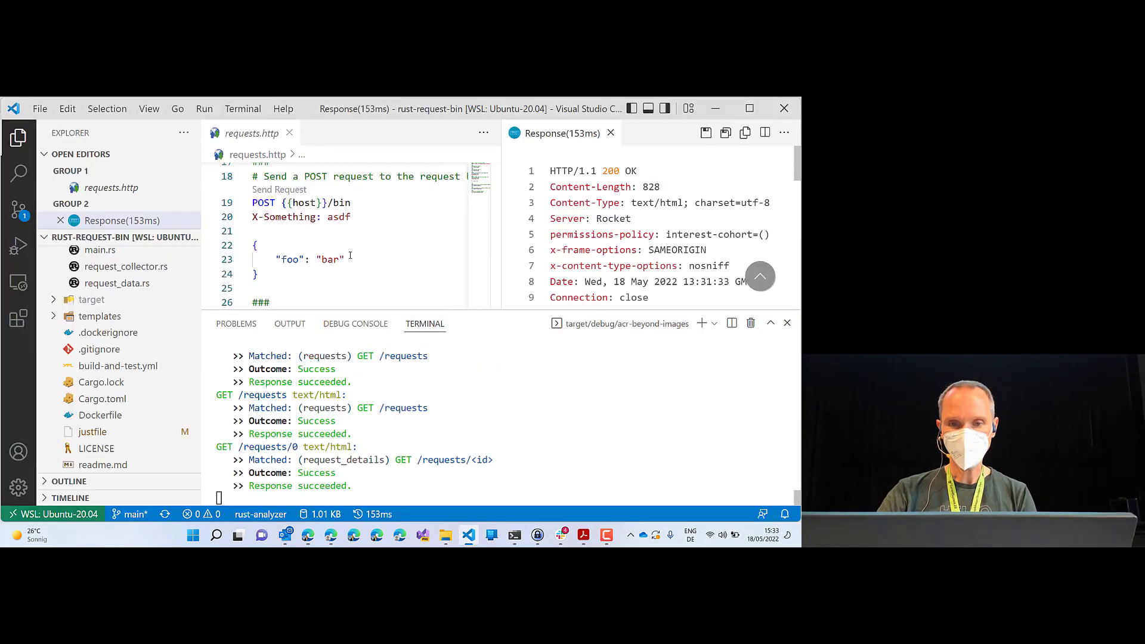
click(611, 133)
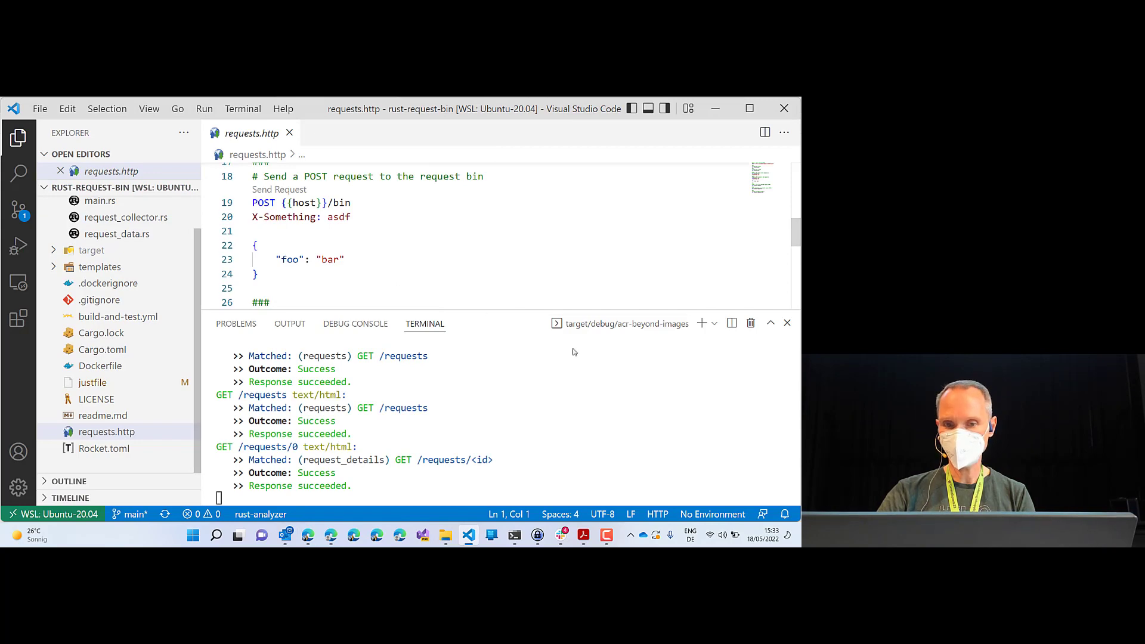
click(787, 322)
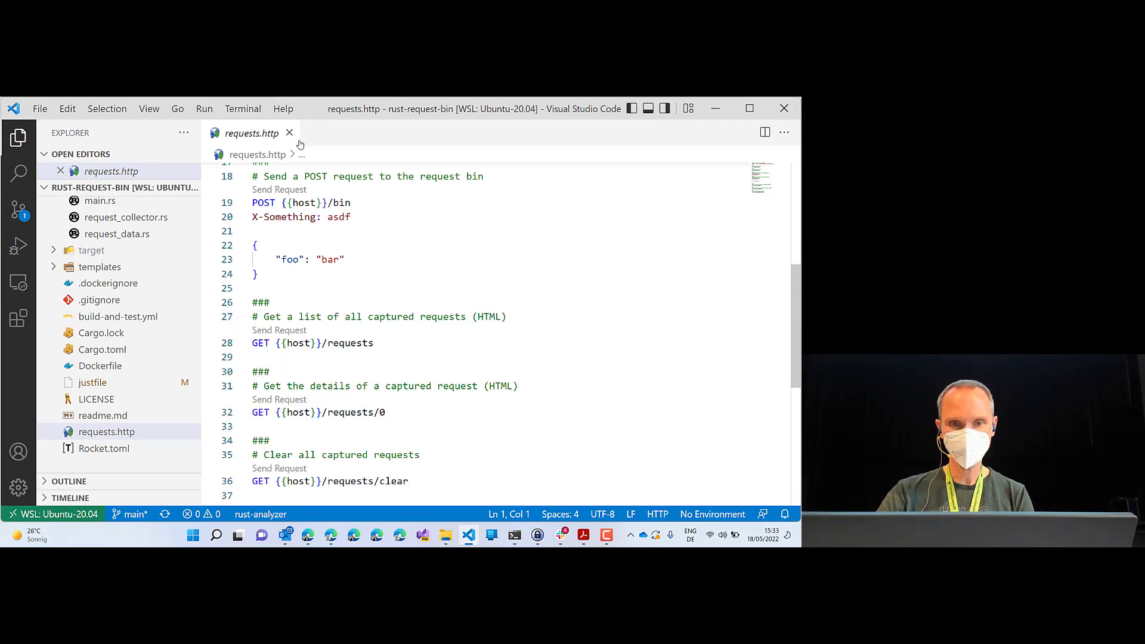
key(alt+Tab)
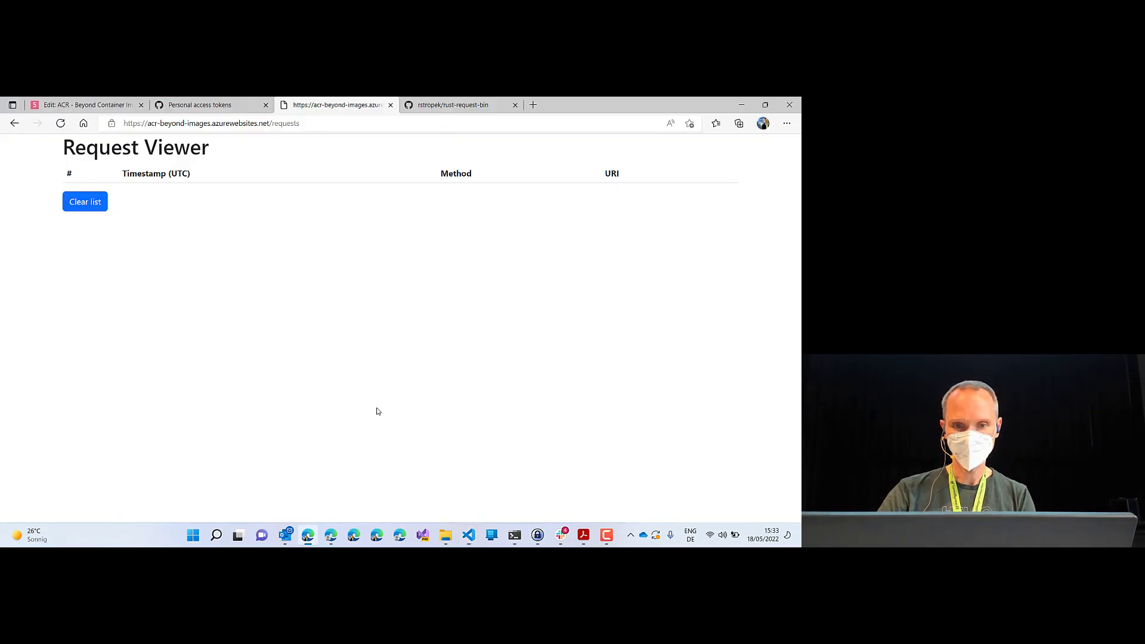
- Bring back the slide deck and advance to the Demo slide listing the docker commands
key(ctrl+1)
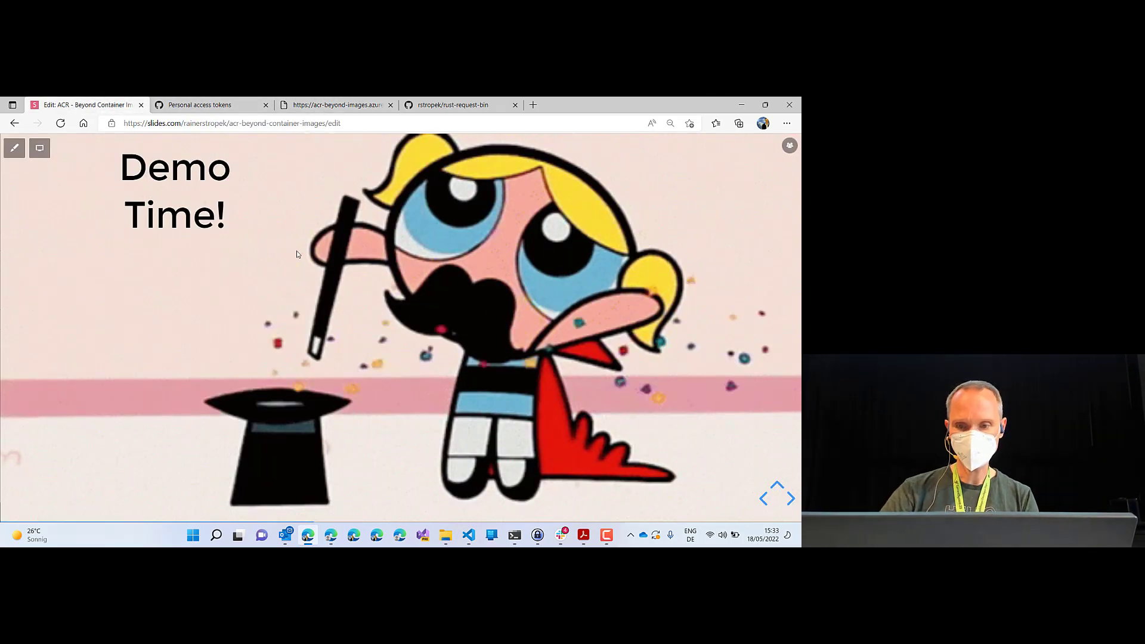
key(Right)
key(Left)
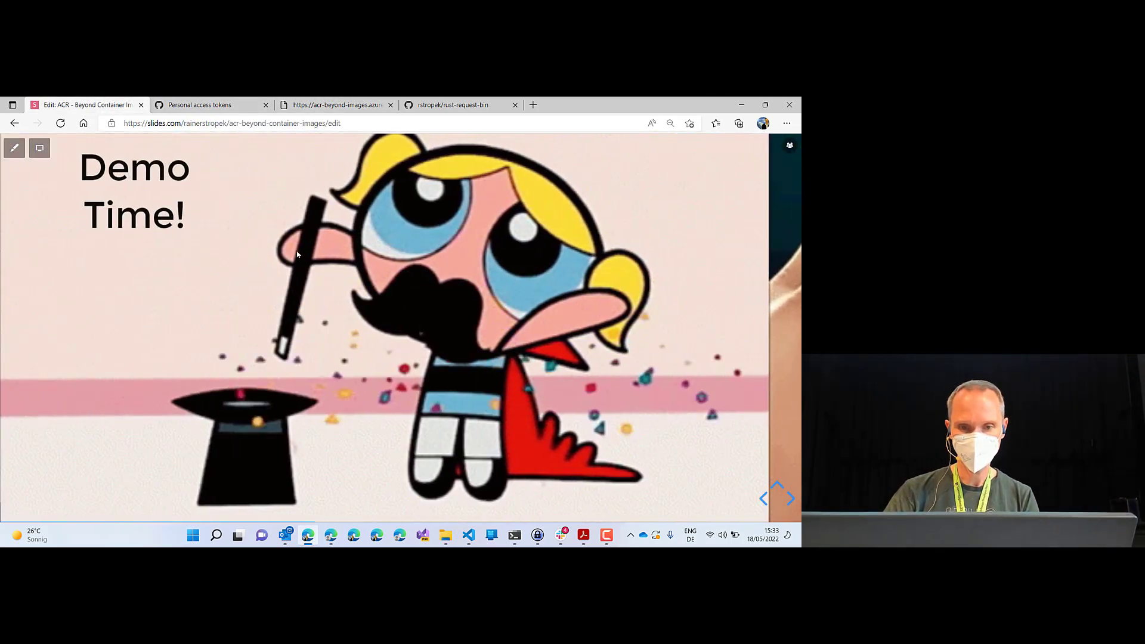
key(Right)
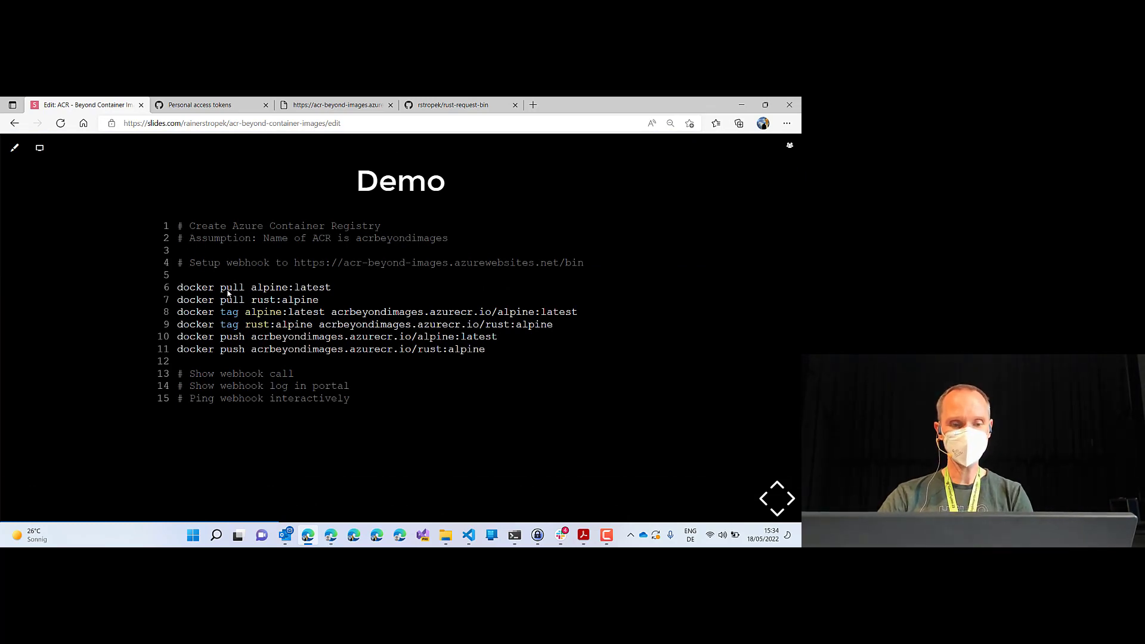
- Open the Demo slide's code block for editing and copy the docker pull alpine:latest line
key(Escape)
double_click(319, 299)
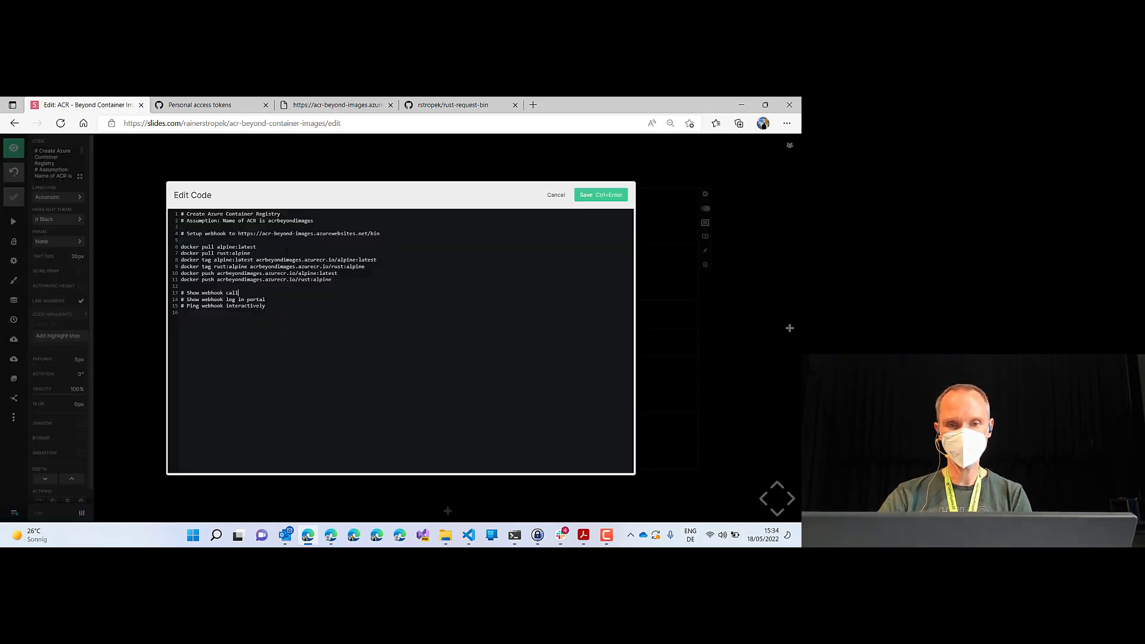
drag(271, 248, 181, 246)
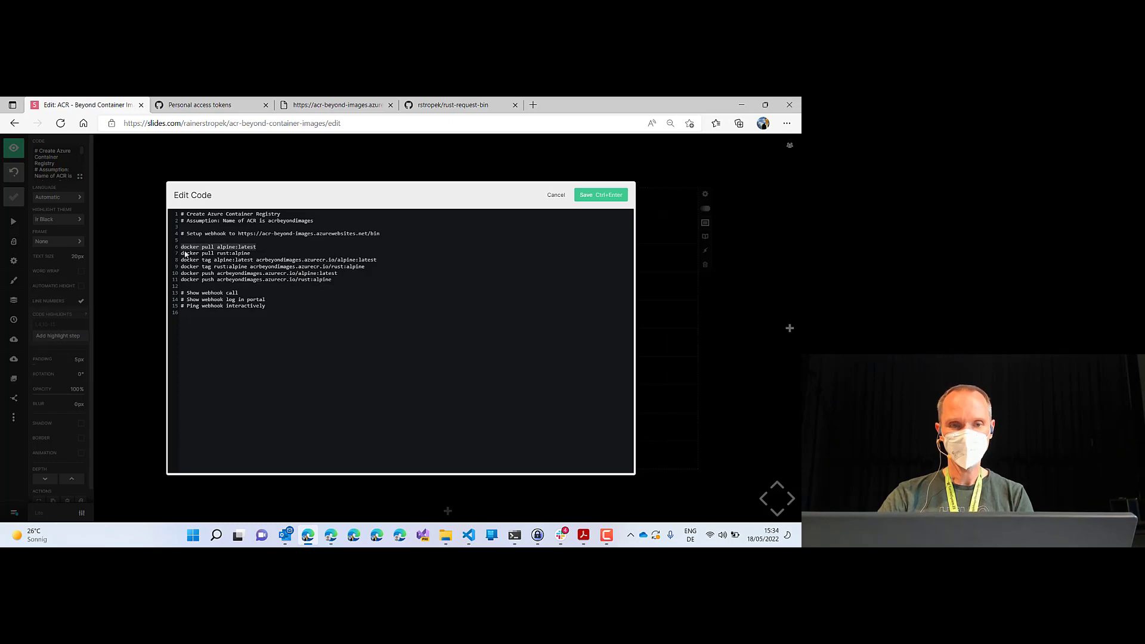
key(alt+Tab)
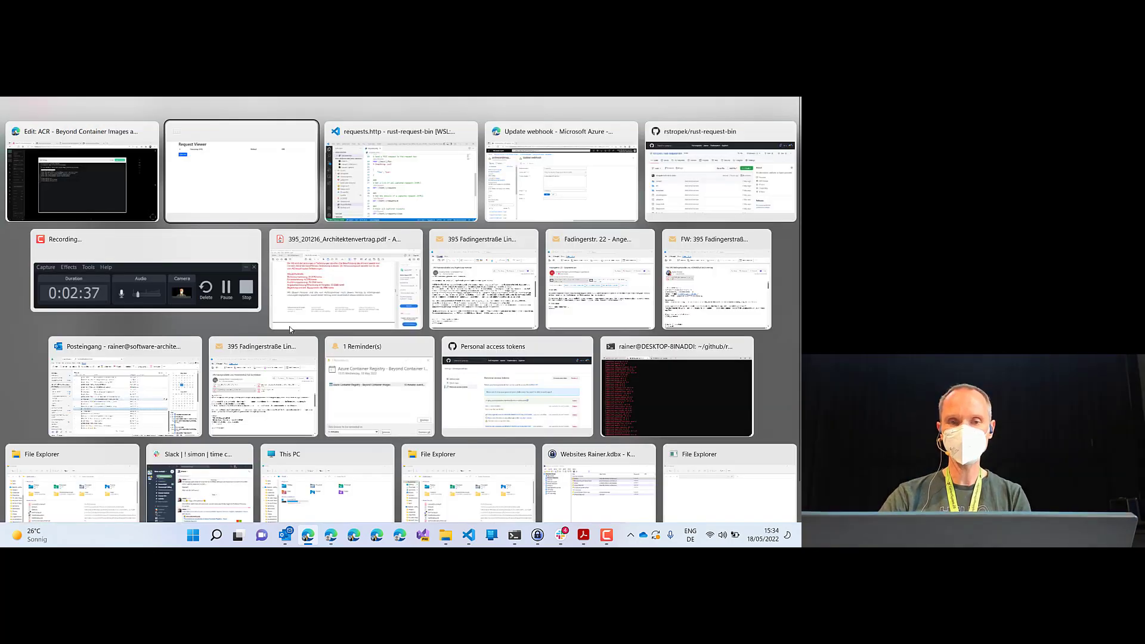
- Open a maximized Windows Terminal with enlarged text and pull the Docker image alpine:latest
key(super)
text(wt)
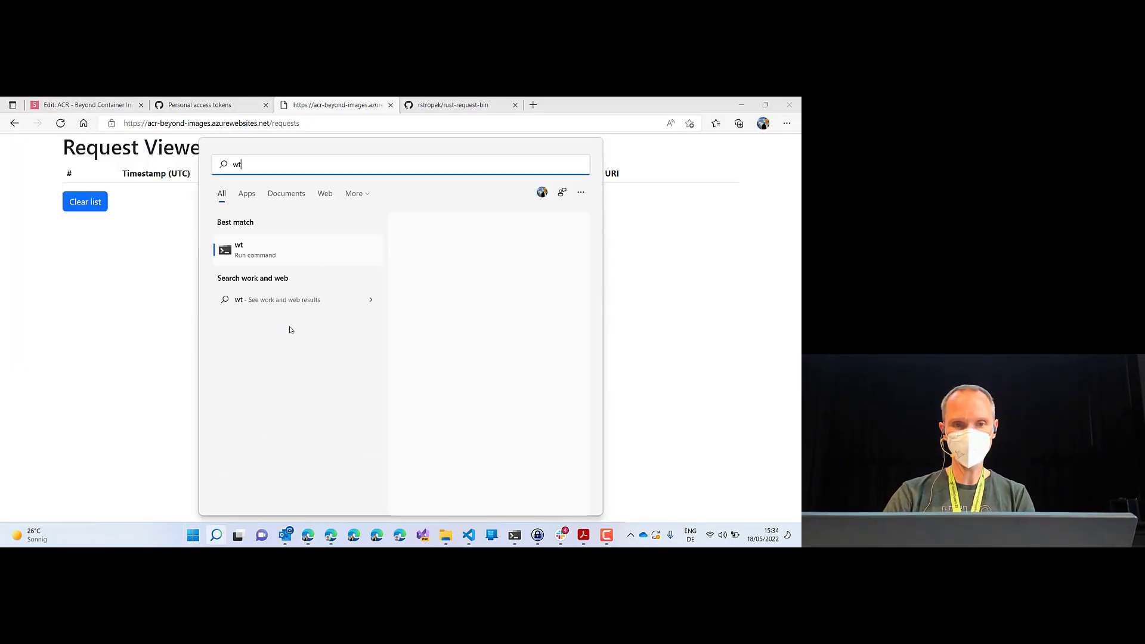
key(Return)
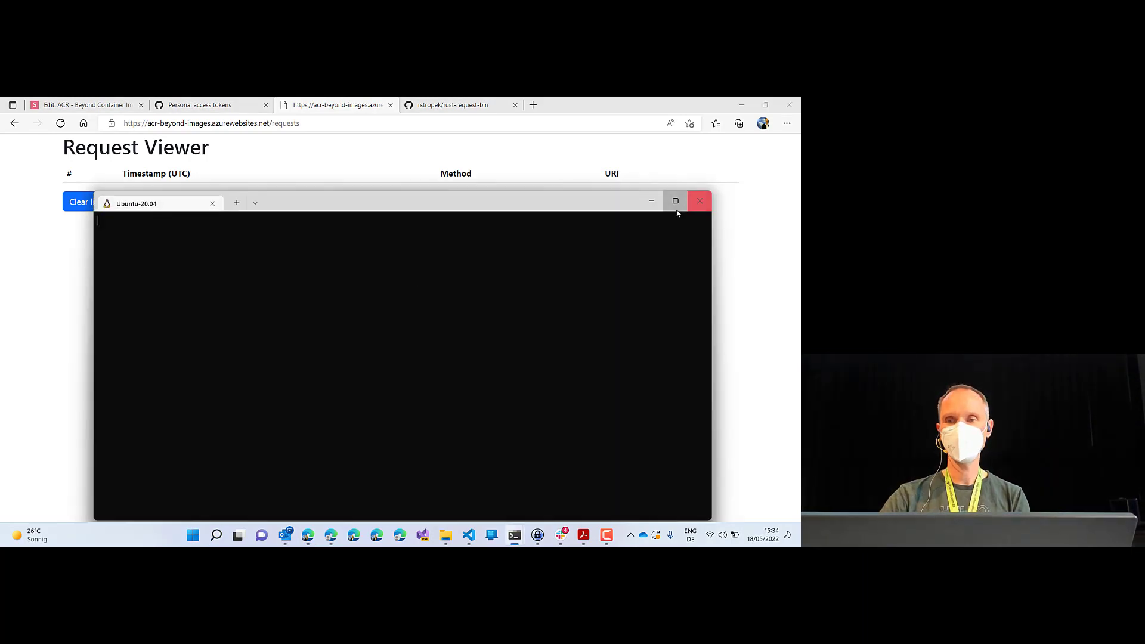
click(675, 201)
key(ctrl+plus)
key(ctrl+plus)
key(ctrl+plus)
key(ctrl+plus)
key(ctrl+plus)
key(ctrl+plus)
key(ctrl+plus)
key(ctrl+plus)
key(ctrl+plus)
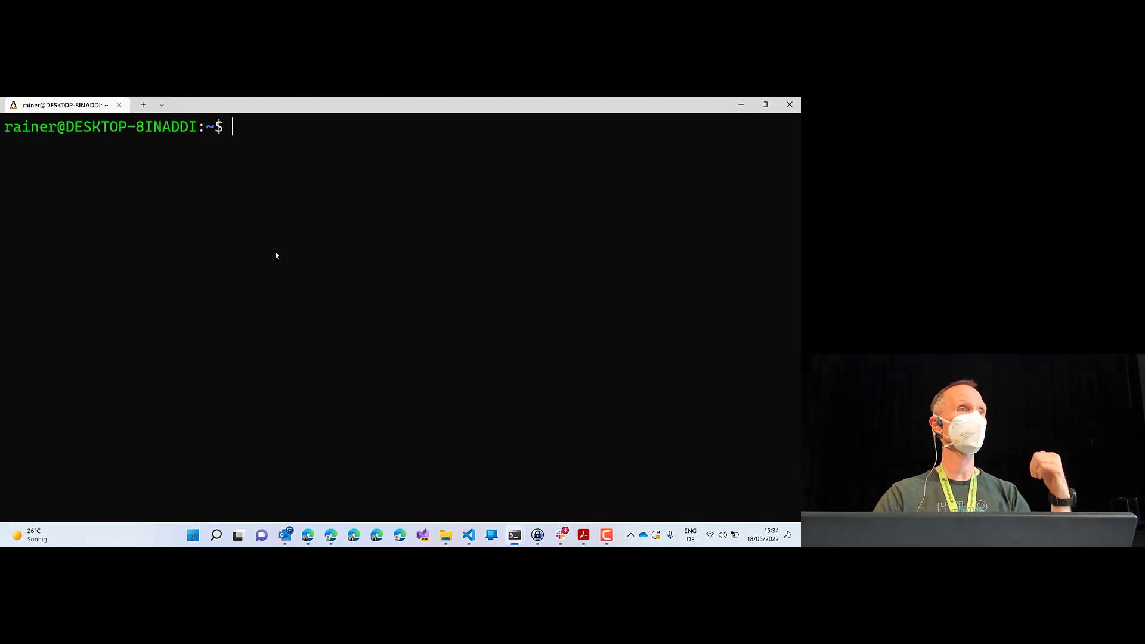
text(docker pull alpine:latest)
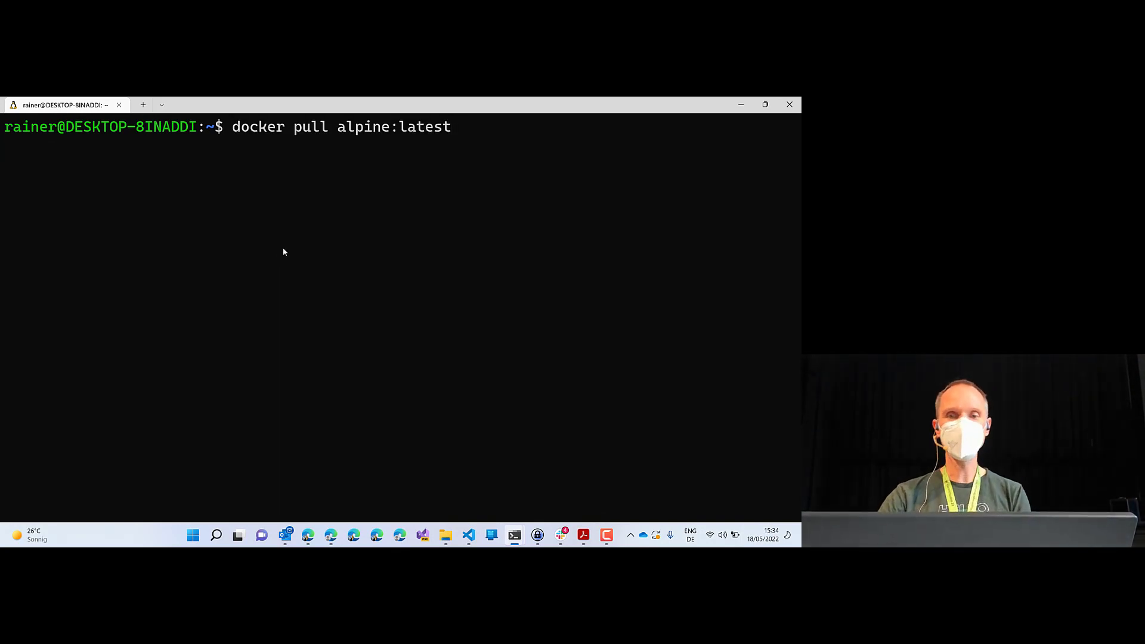
key(Return)
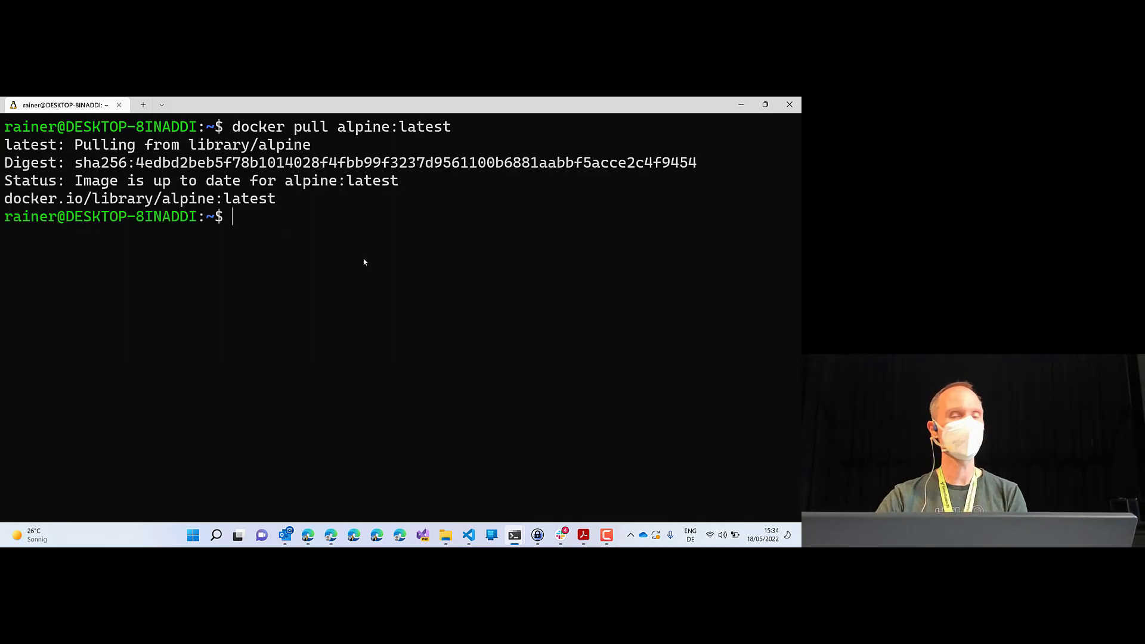
- Copy the alpine docker tag command from the slide and run it in the terminal, tagging alpine:latest as acrbeyondimages.azurecr.io/alpine:latest
key(alt+Tab)
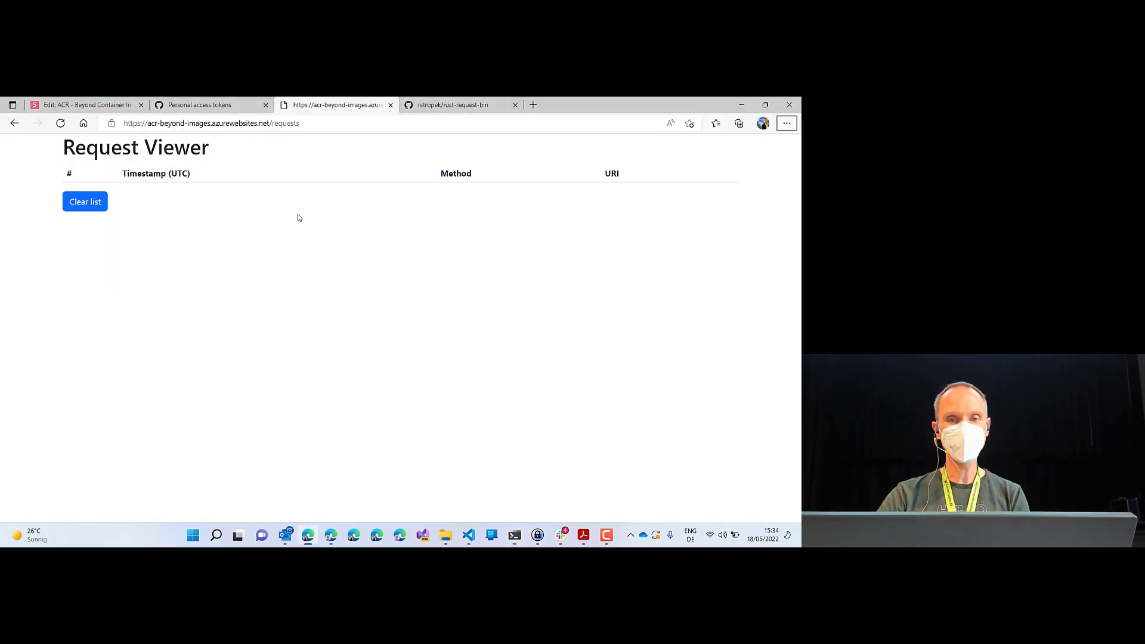
key(alt+Tab)
key(alt+Tab)
key(alt+Tab)
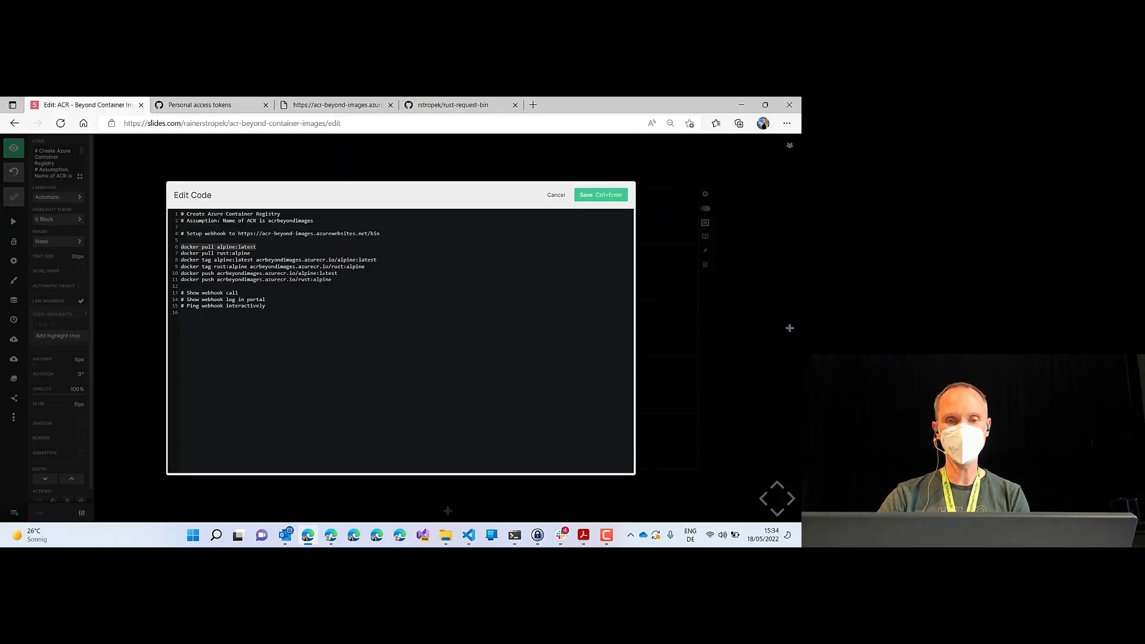
drag(377, 260, 180, 260)
key(ctrl+c)
key(alt+Tab)
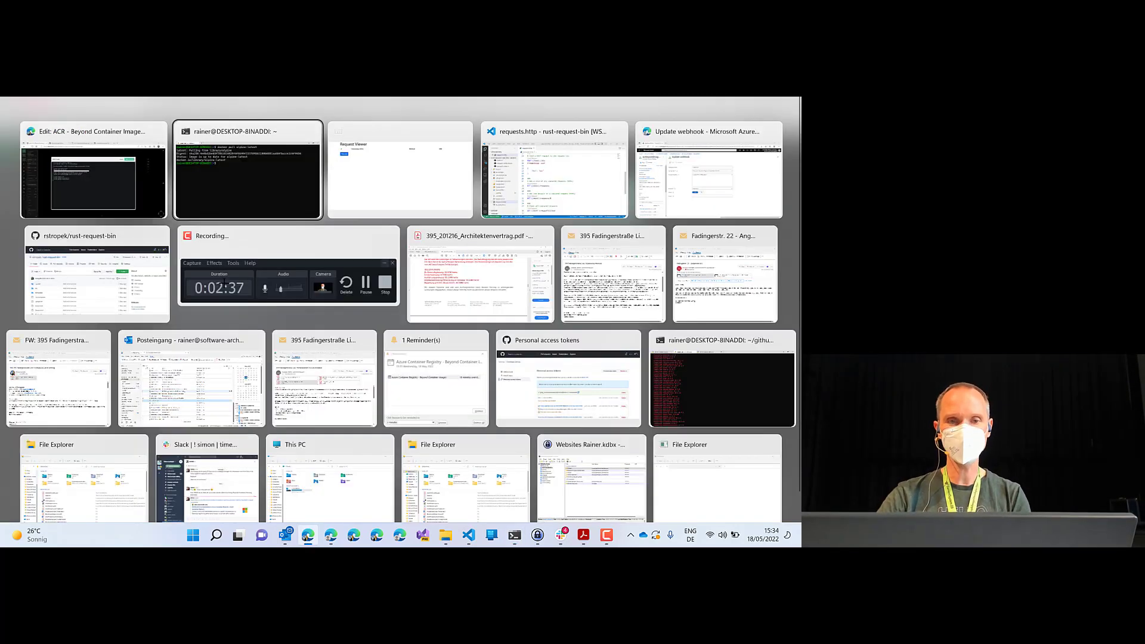
key(ctrl+v)
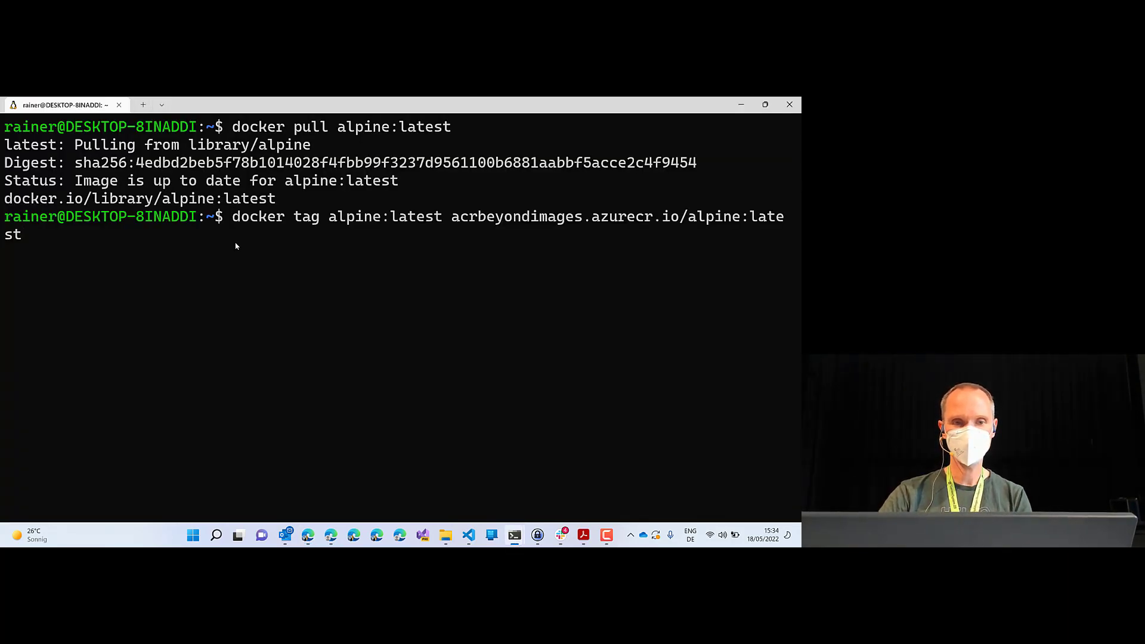
key(ctrl+minus)
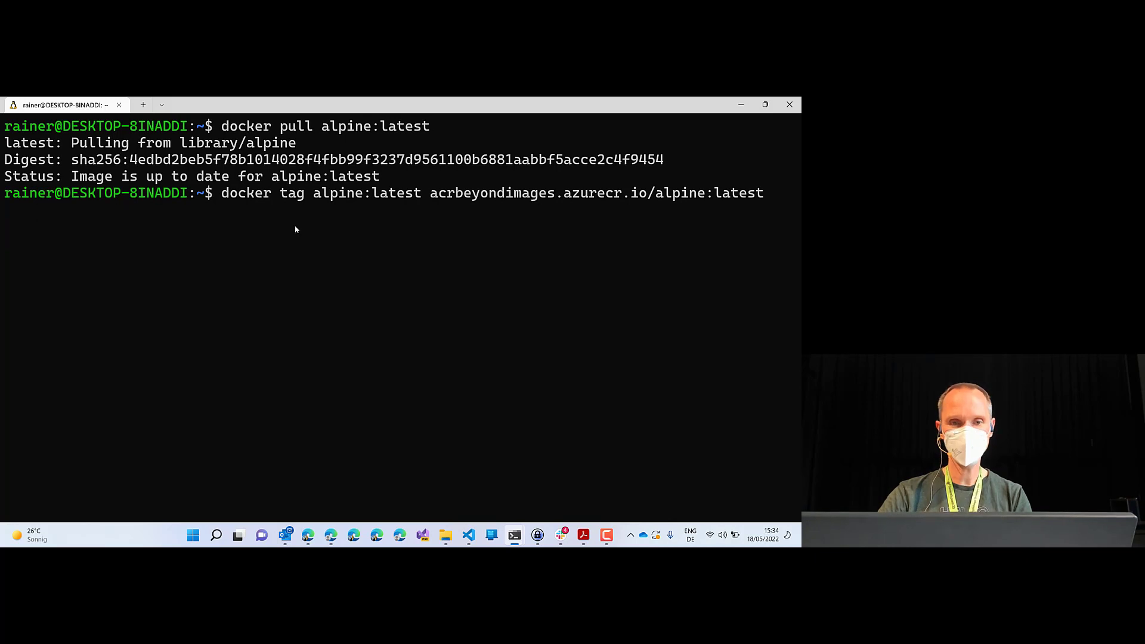
key(Return)
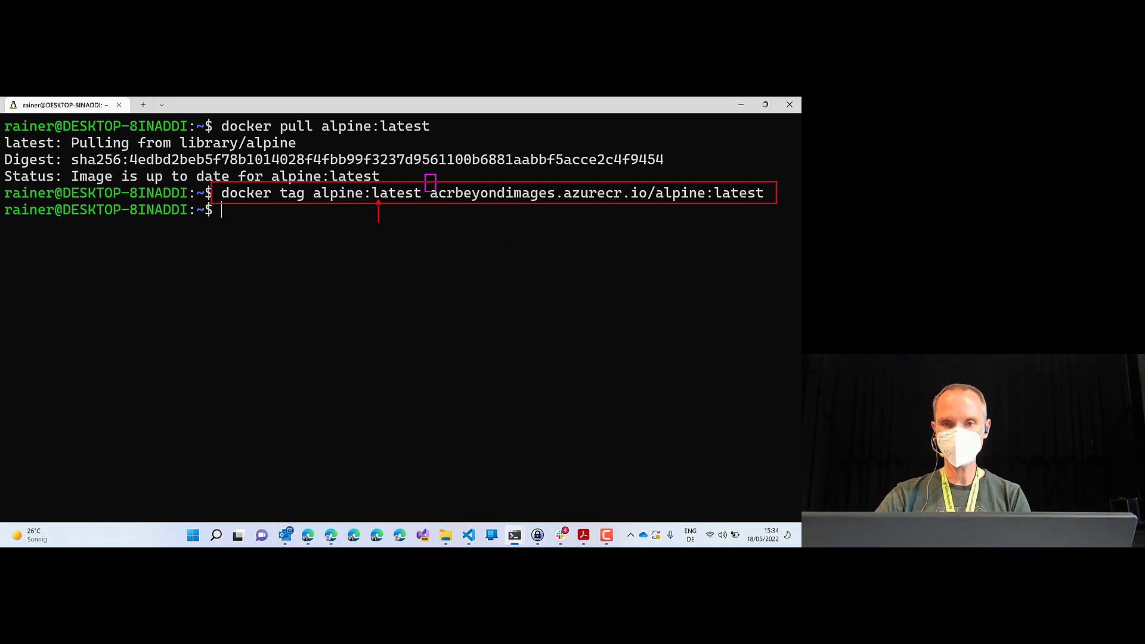
drag(435, 190, 649, 215)
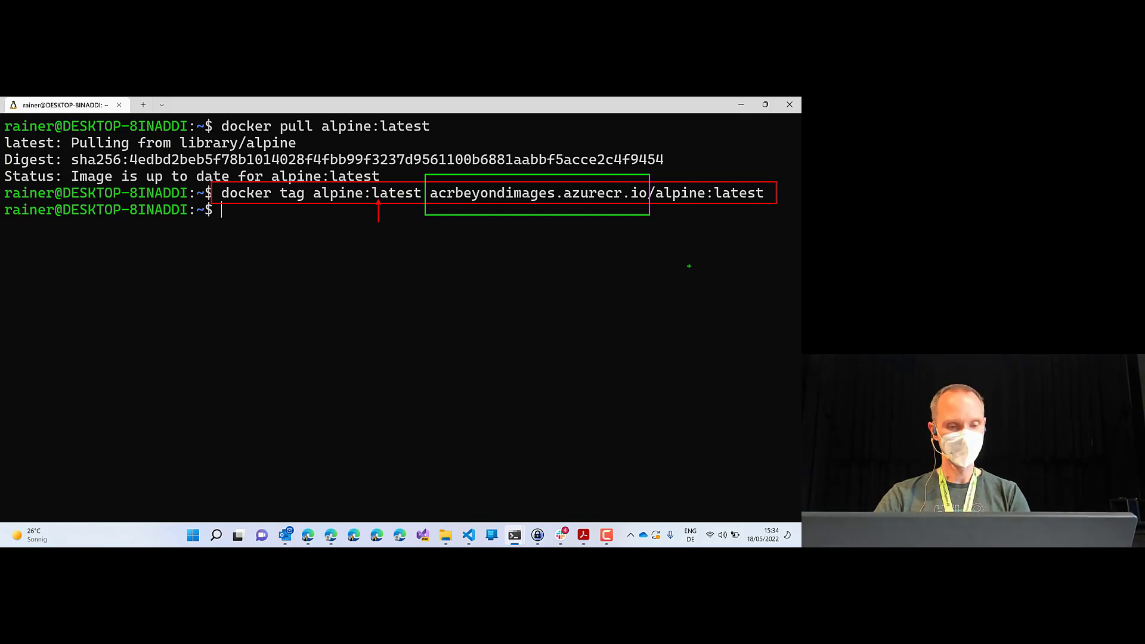
- Copy the alpine docker push command from the slide and run it in the terminal to push acrbeyondimages.azurecr.io/alpine:latest
key(alt+Tab)
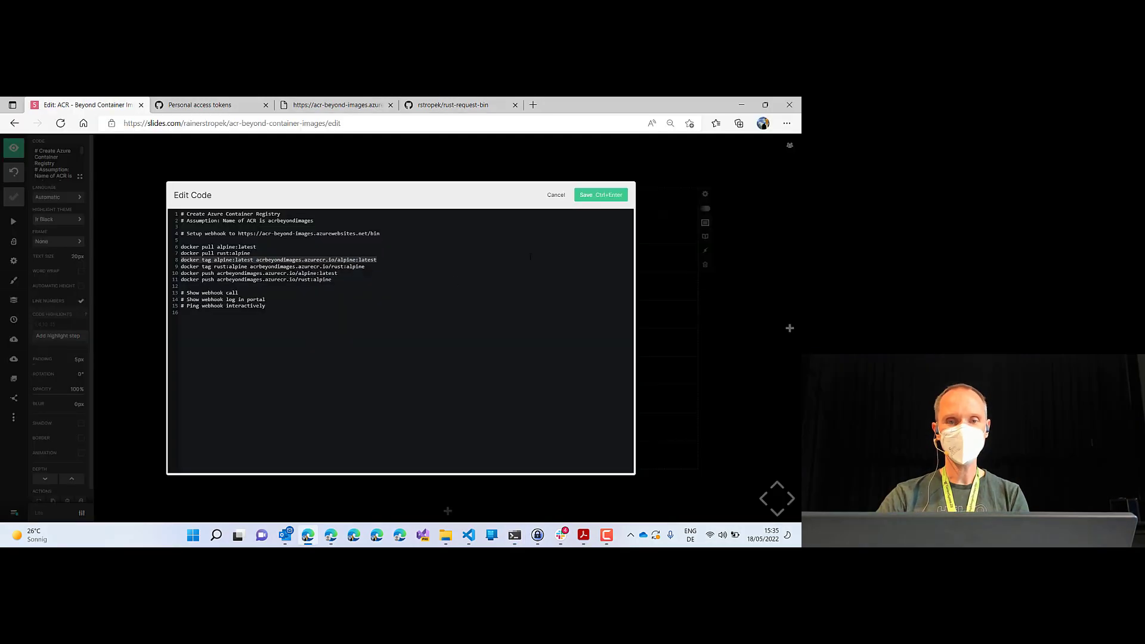
click(323, 279)
drag(344, 275, 175, 276)
key(alt+space)
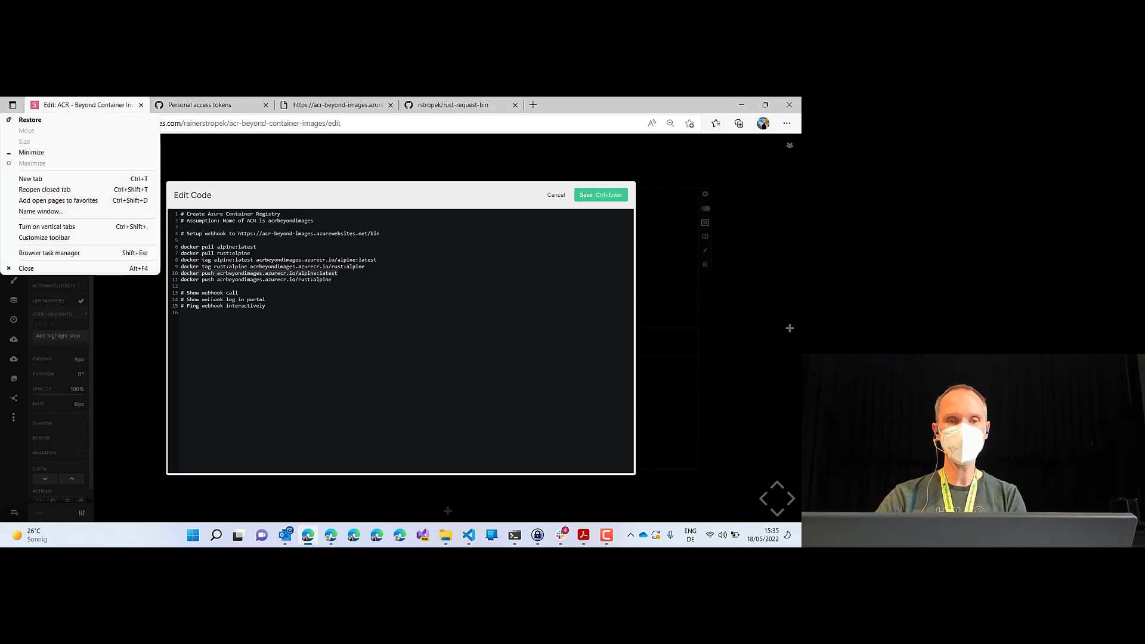
key(Escape)
key(alt+Tab)
key(ctrl+v)
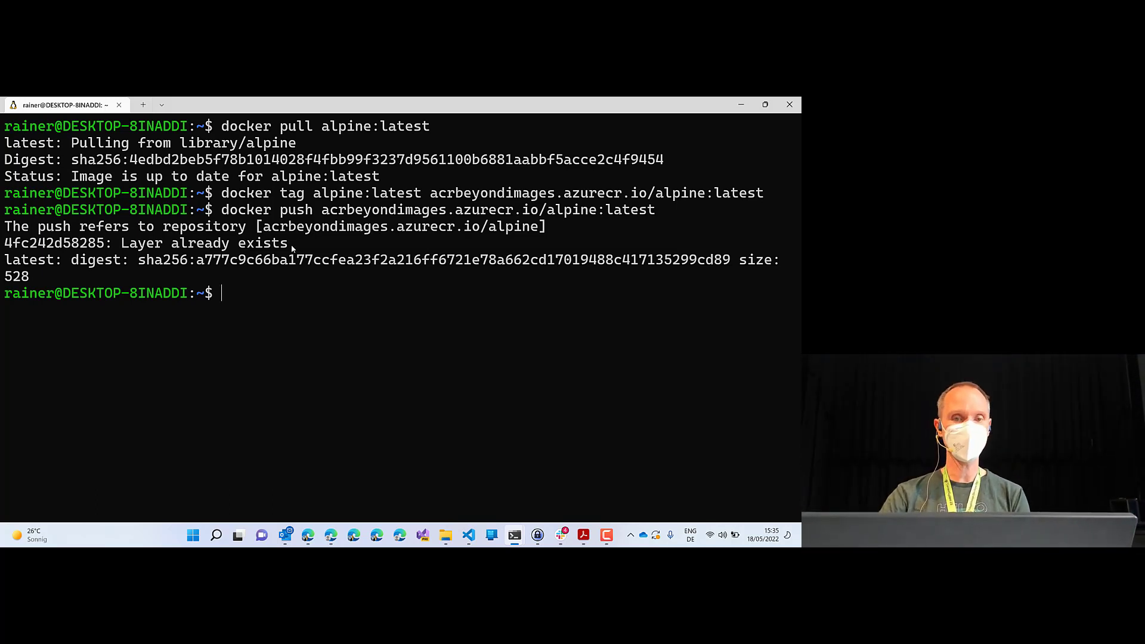
- Switch to the Request Viewer in the browser, refresh the request list and open the details of the POST request to /bin
click(310, 535)
click(200, 105)
click(318, 106)
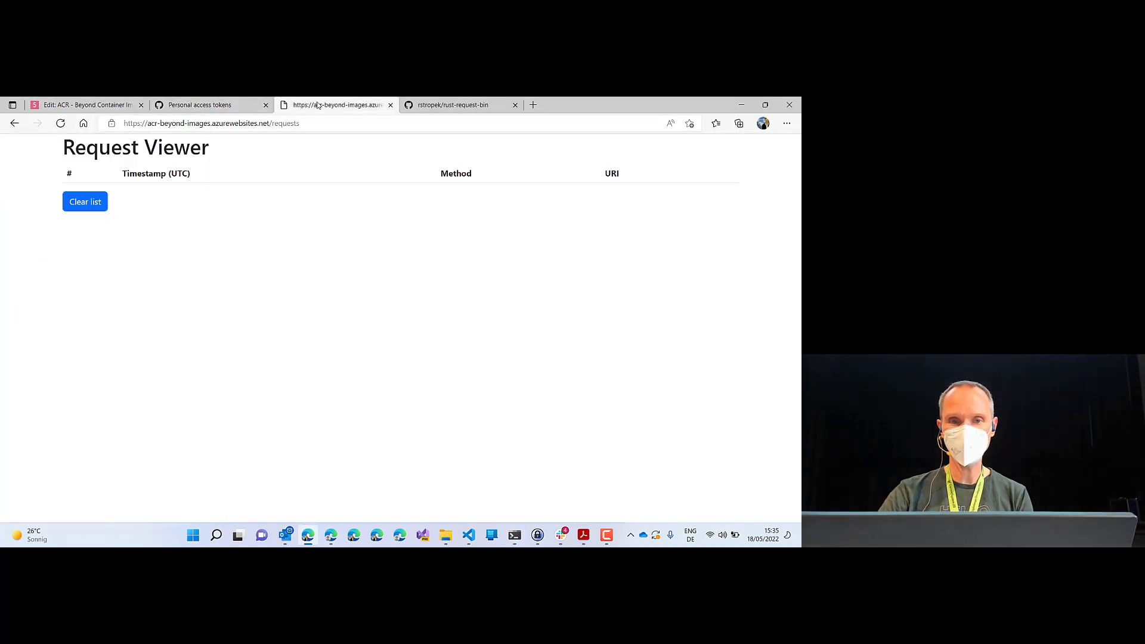
click(60, 123)
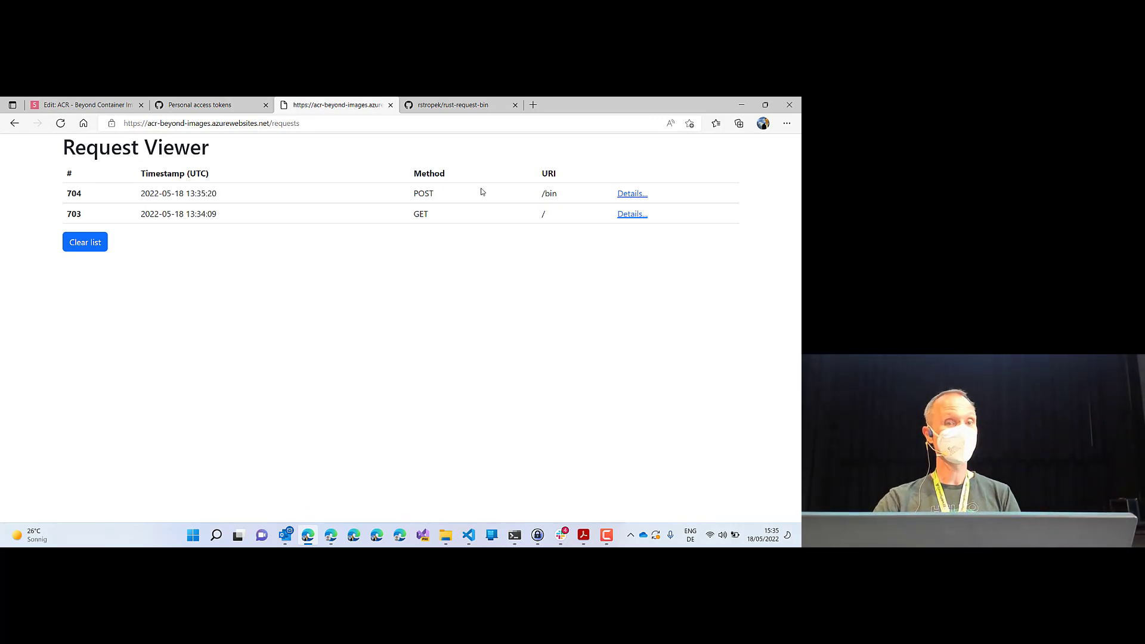
click(633, 194)
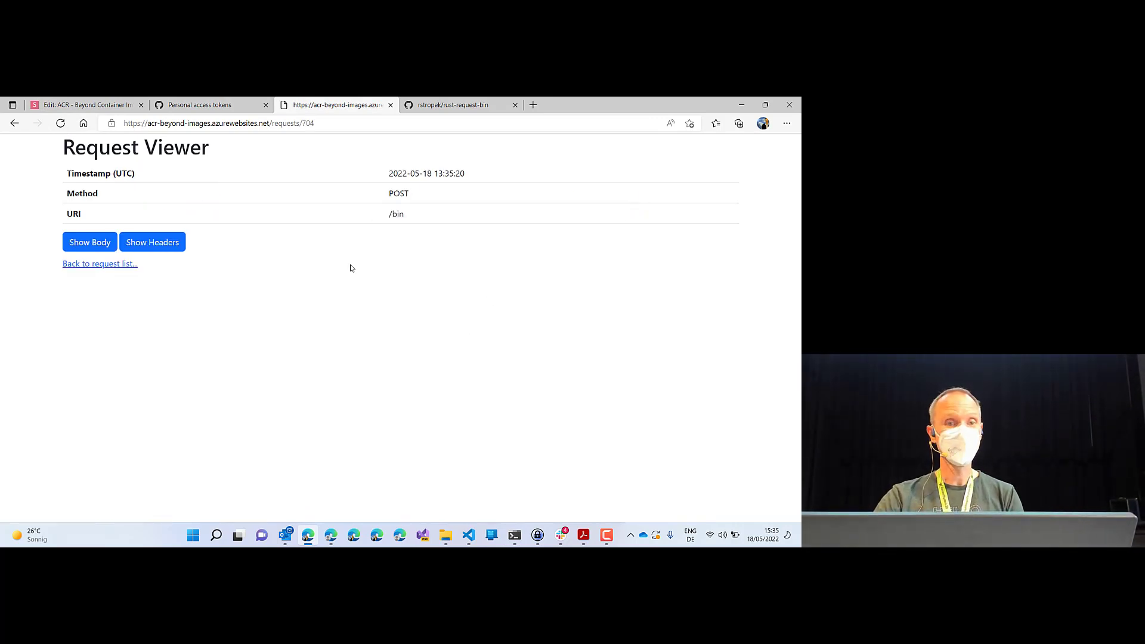
- Show the body of the POST request at a larger zoom and examine its repository and tag values
key(ctrl+plus)
key(ctrl+plus)
key(ctrl+plus)
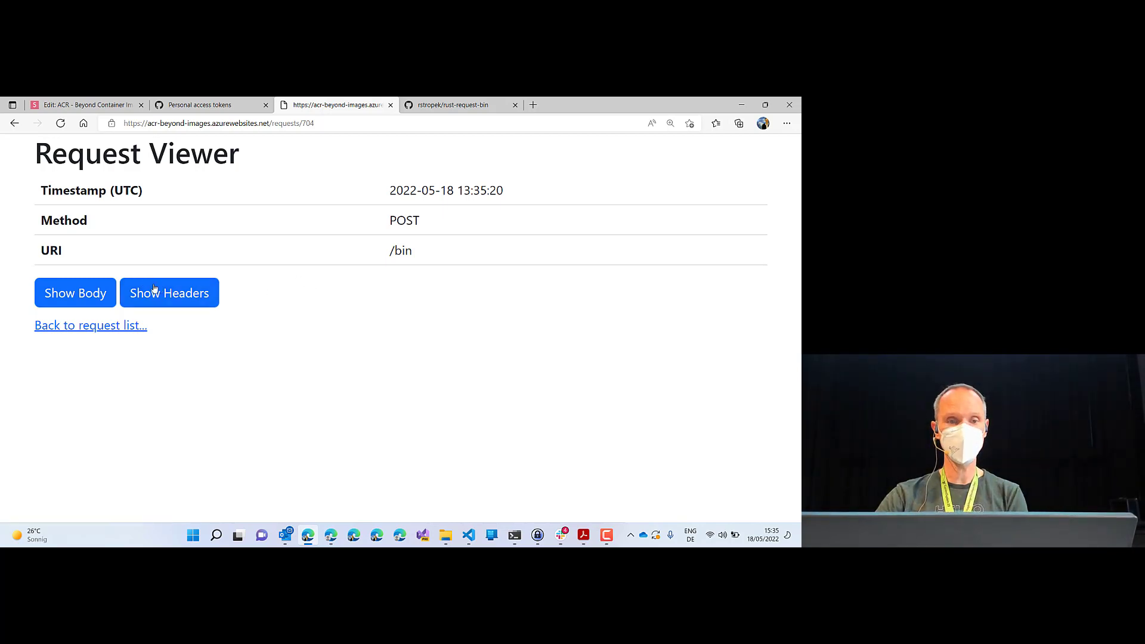
click(85, 296)
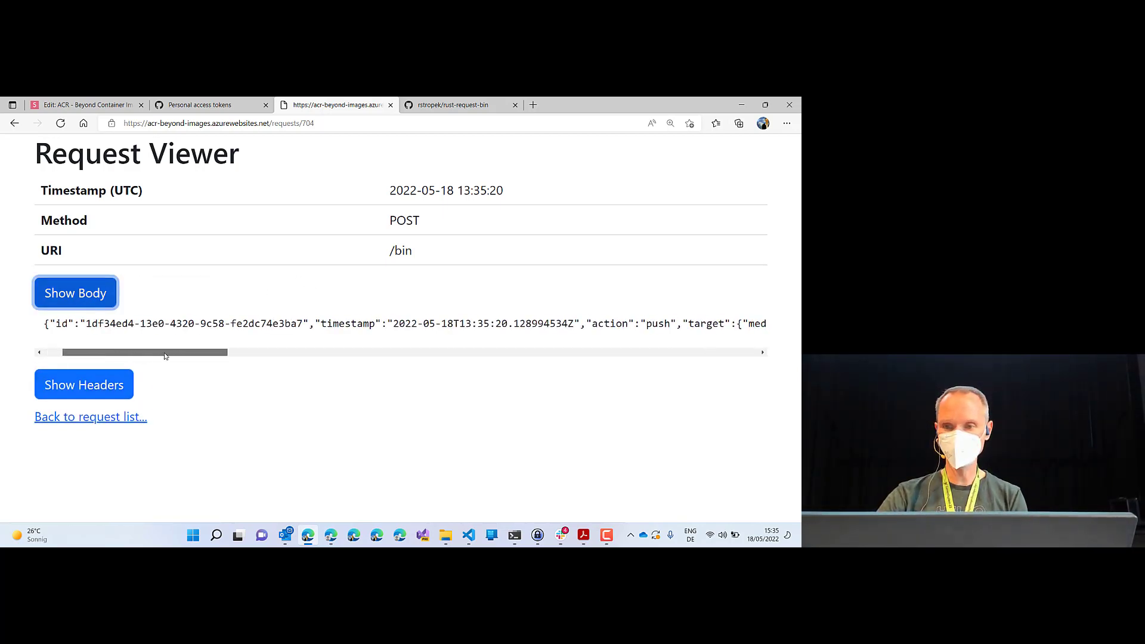
drag(166, 355, 477, 354)
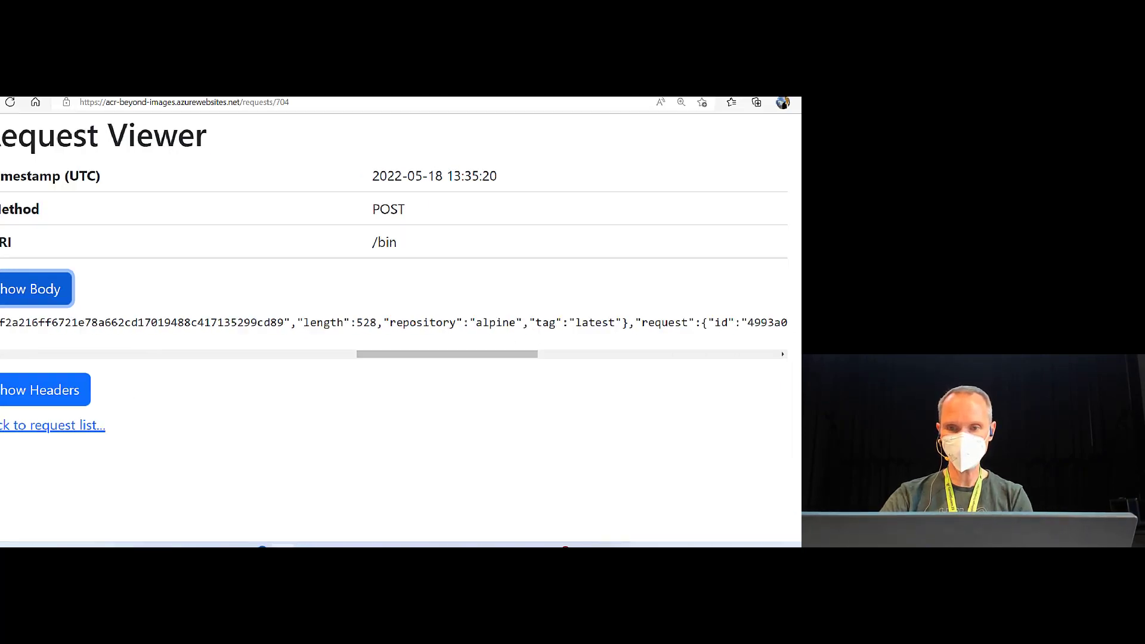
drag(460, 307, 631, 337)
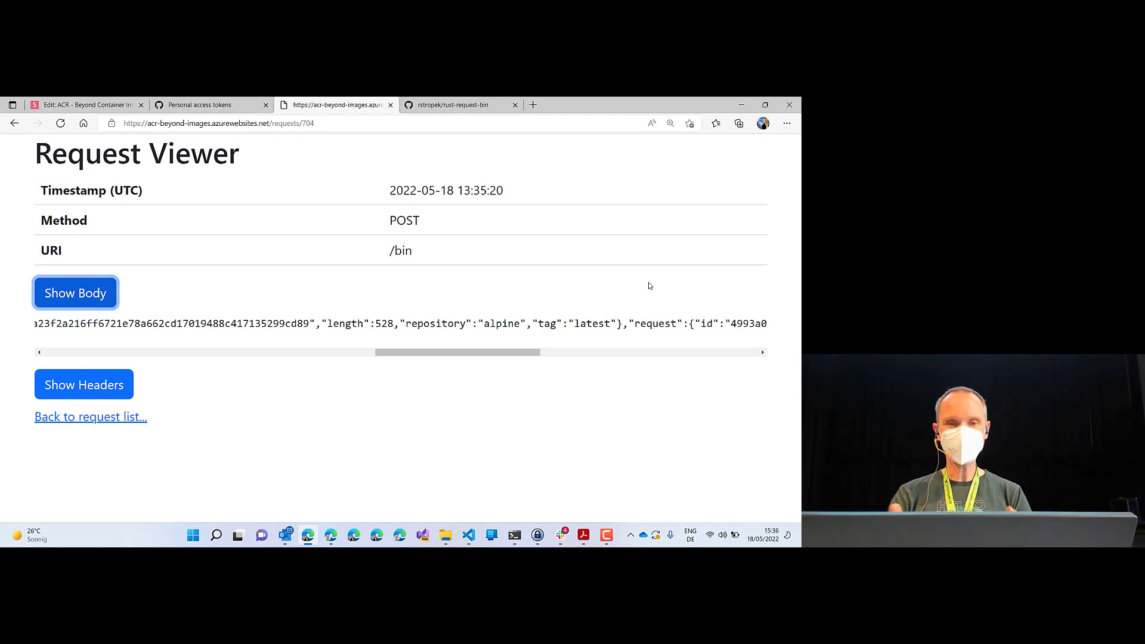
- Switch to the Azure portal, close the Update webhook form, review the requestbin event log and ping the webhook
click(331, 535)
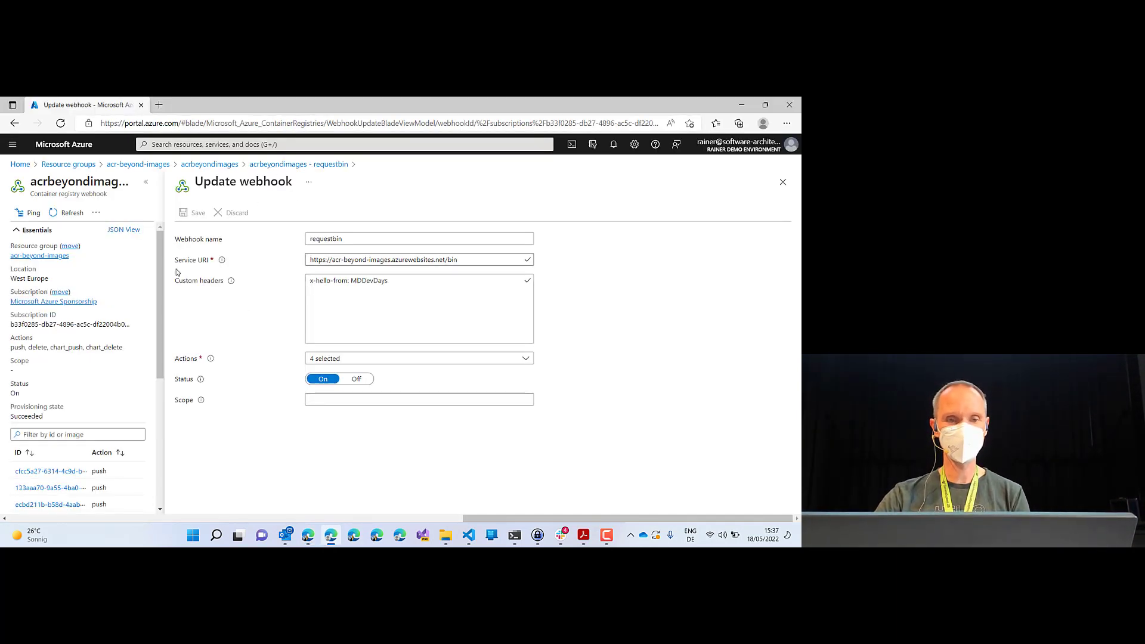
click(783, 182)
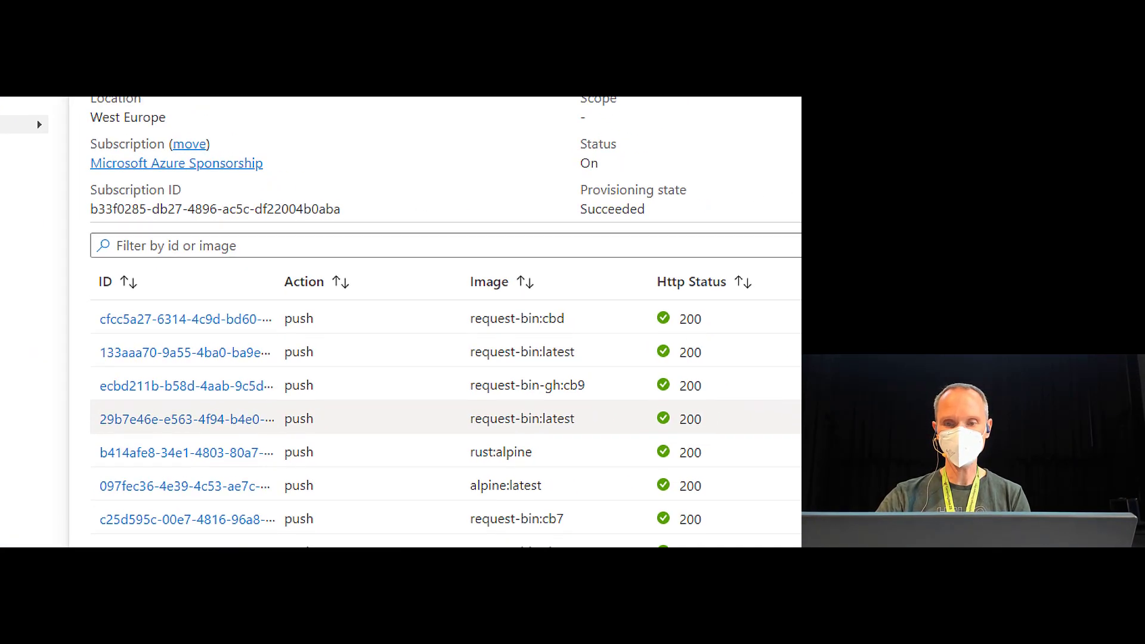
mouse_move(69, 277)
mouse_down()
mouse_move(320, 464)
mouse_move(343, 511)
mouse_up()
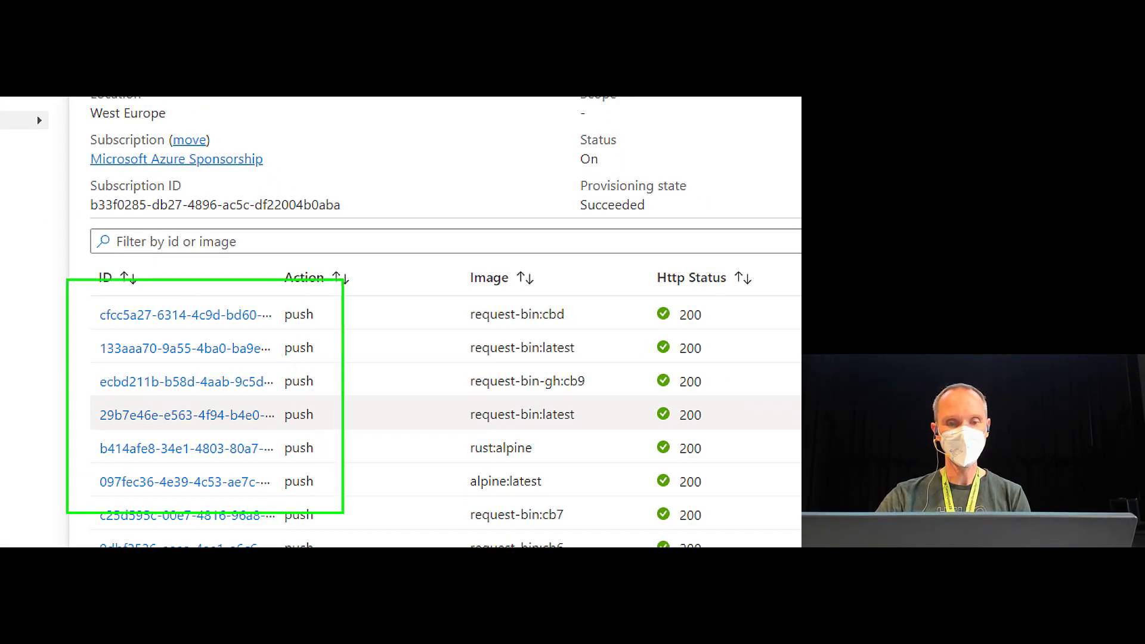
click(332, 214)
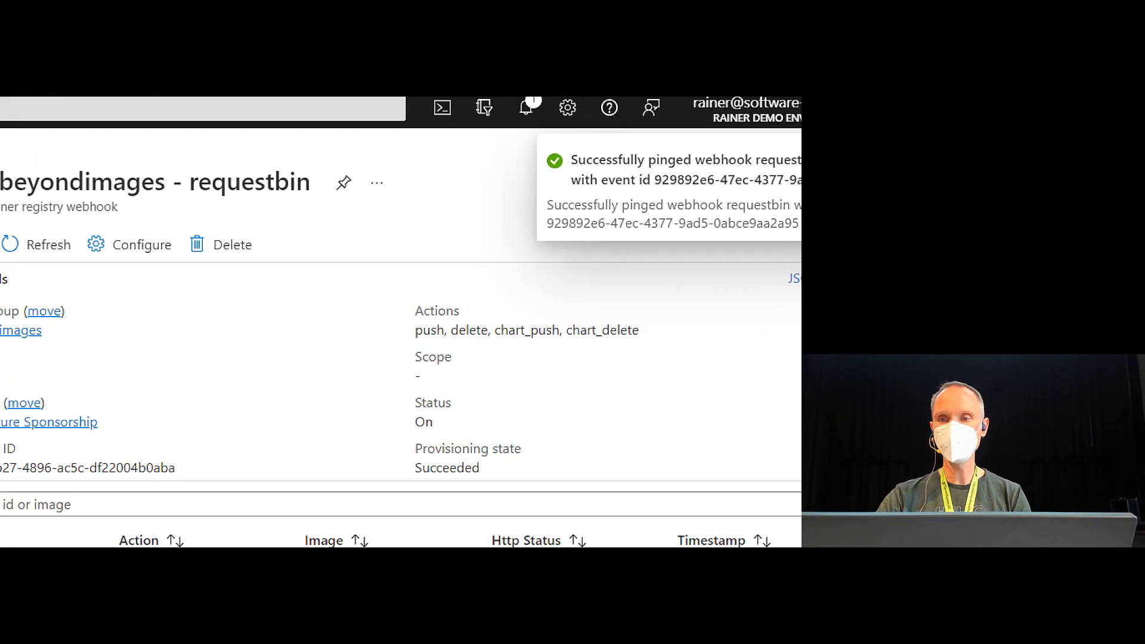
drag(410, 140, 775, 266)
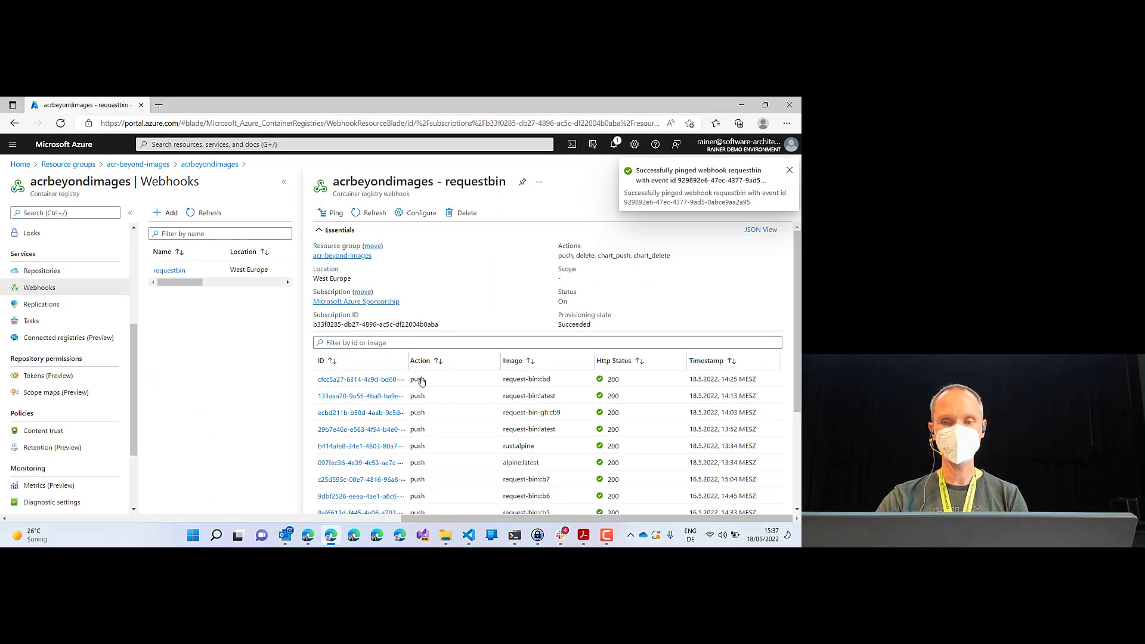
- Inspect the request headers and payload of the first push event in the requestbin log, then close the event details
click(376, 380)
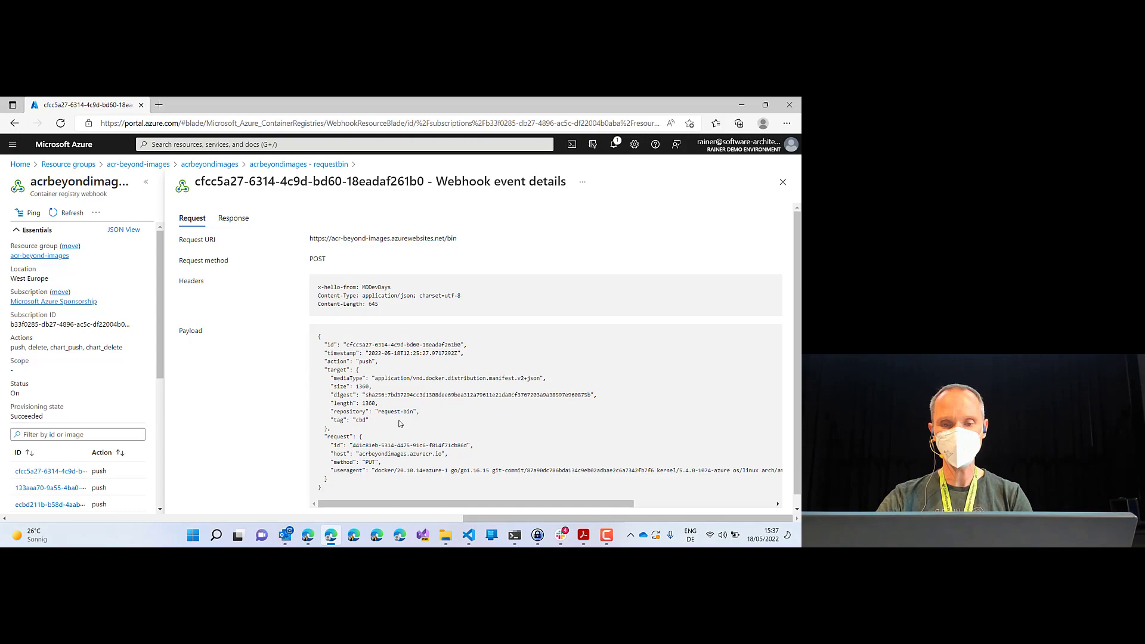
drag(363, 402, 447, 421)
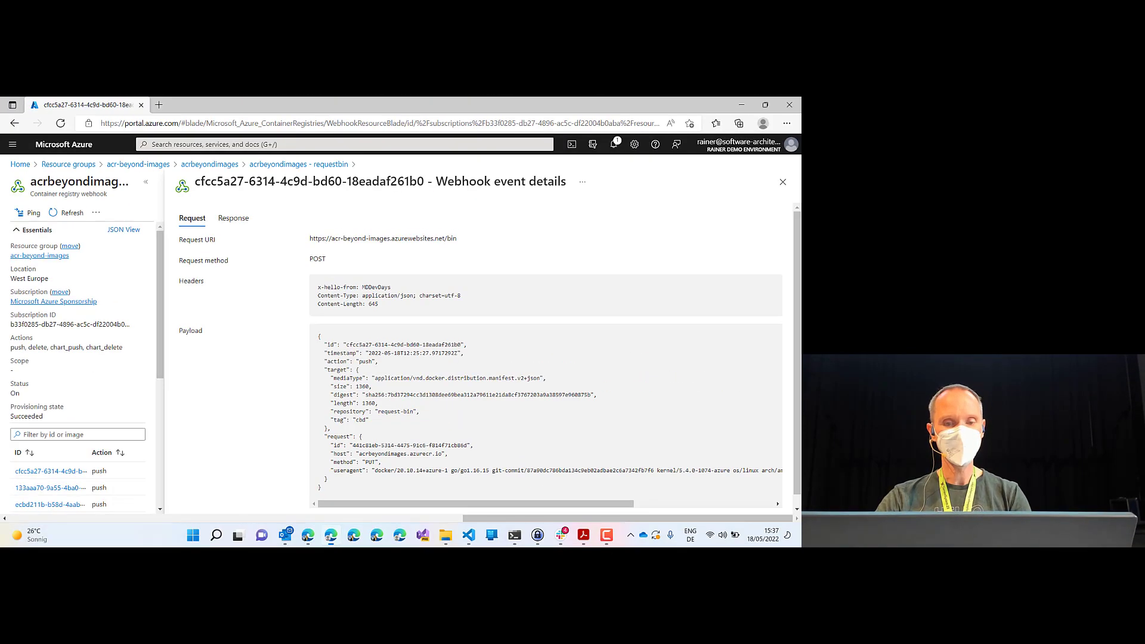
click(782, 182)
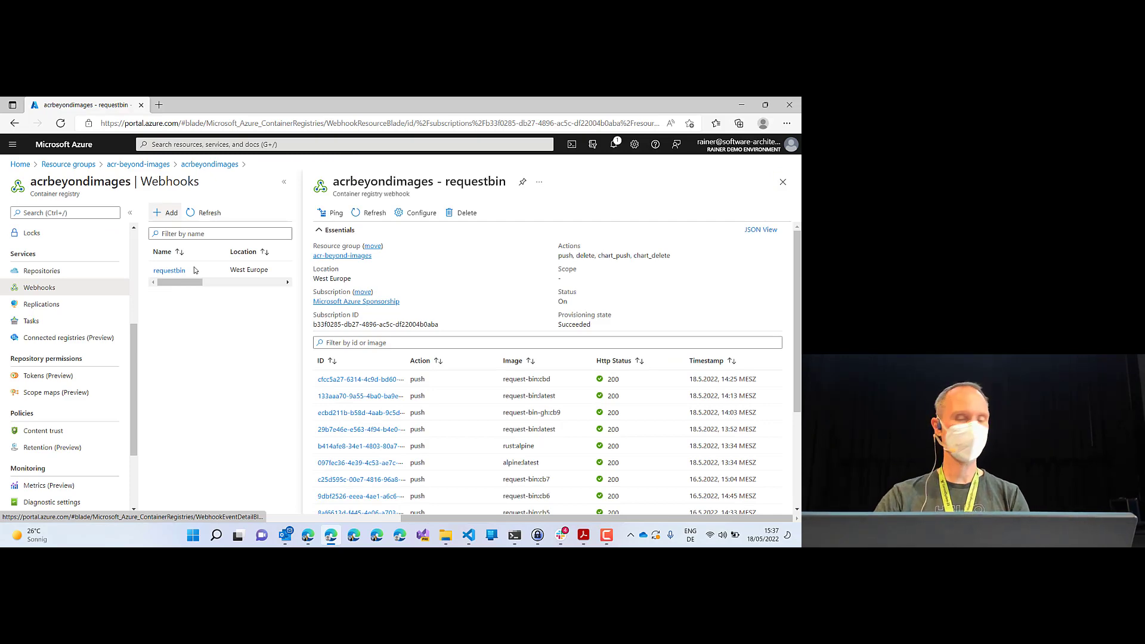
- Return to the slide deck and close the Demo slide's code editor
click(308, 535)
click(89, 105)
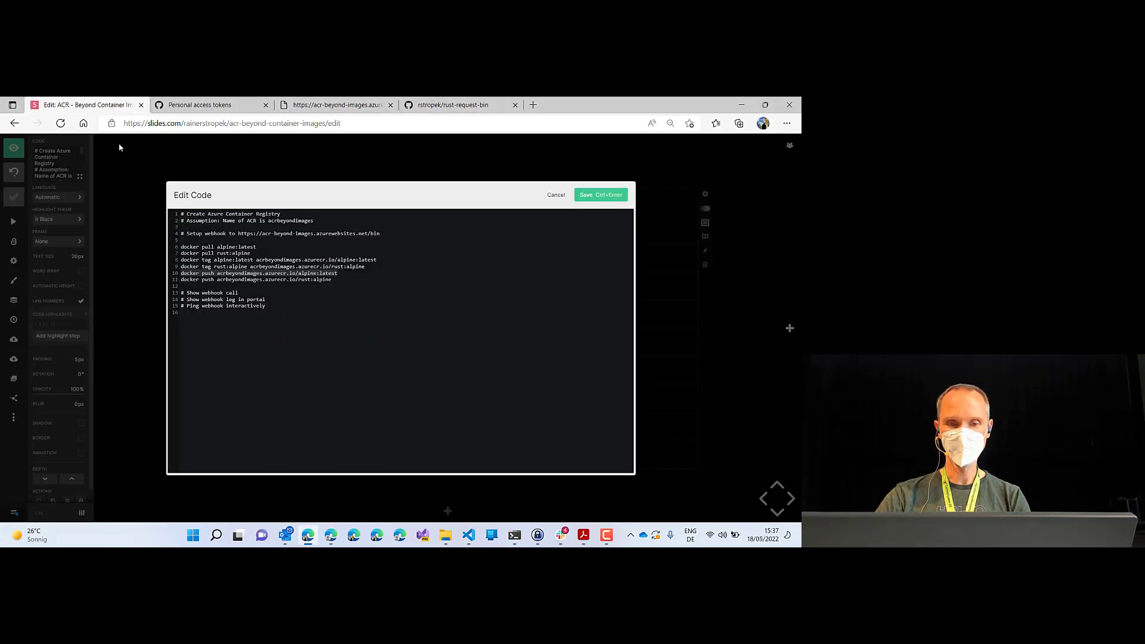
click(159, 322)
click(356, 458)
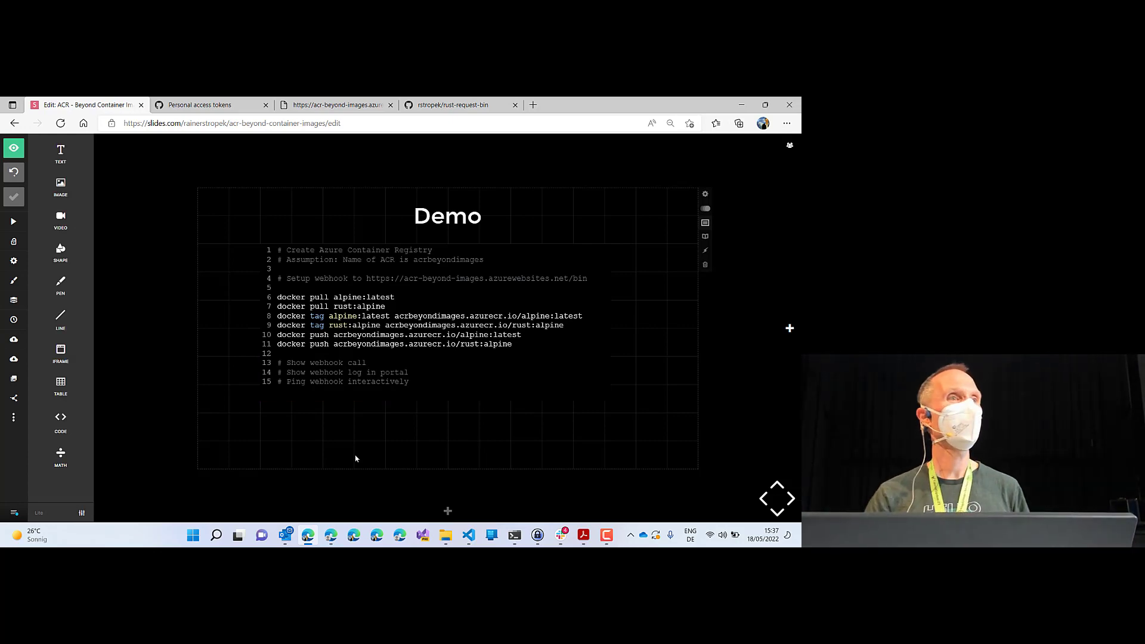
- Advance the slide deck to the Tasks section, switch it to preview mode, and proceed to the Quick Recap slide on multi-step Dockerfiles
key(Down)
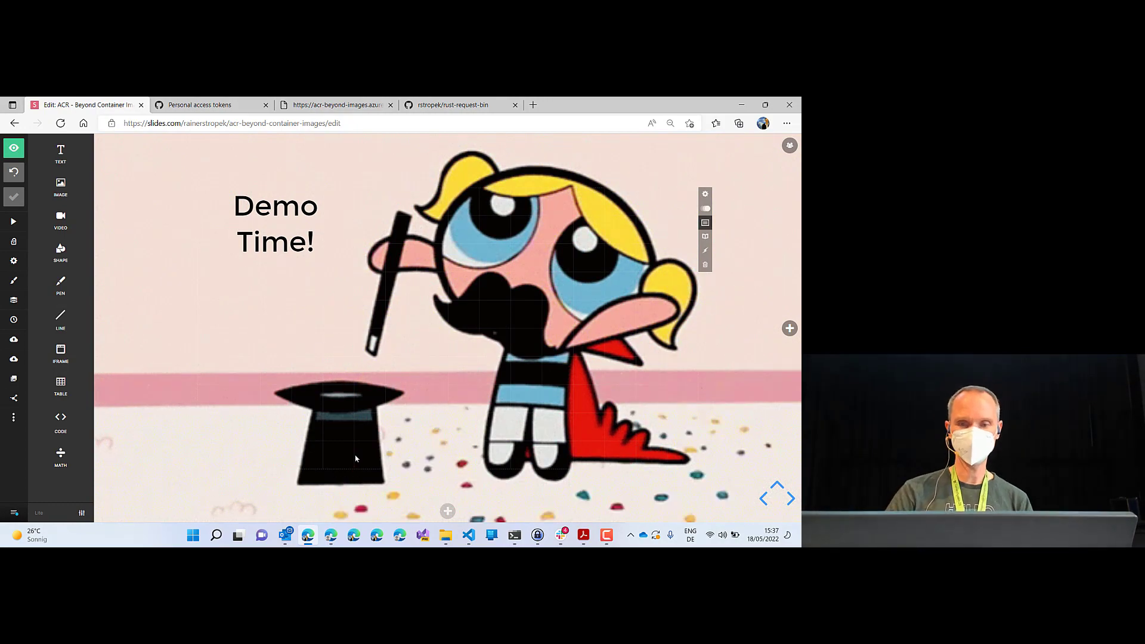
key(Right)
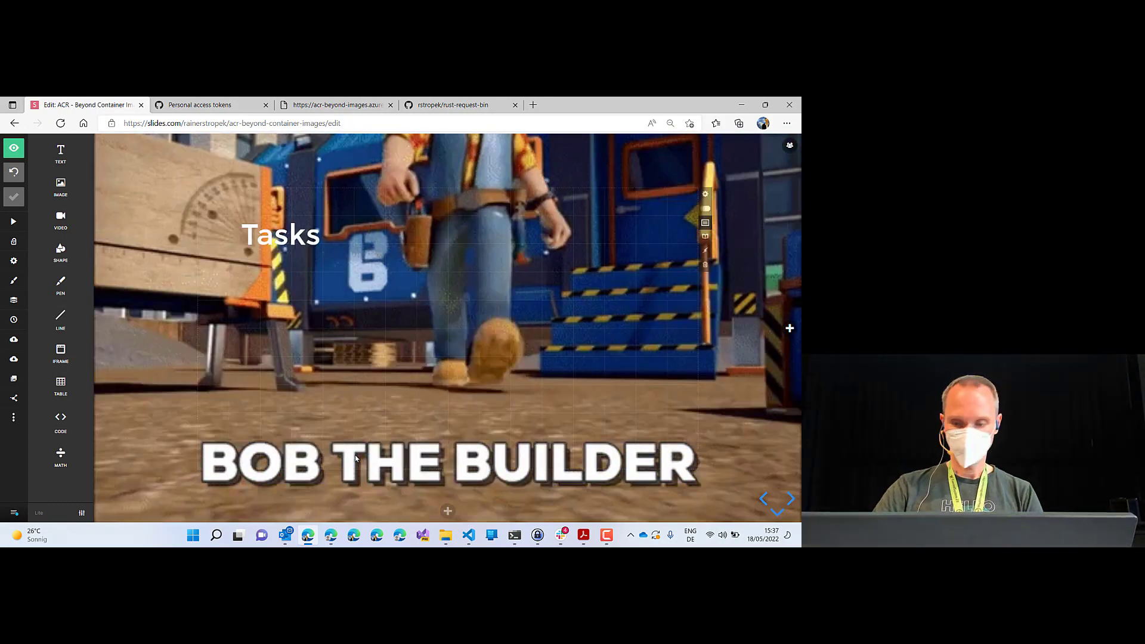
click(13, 147)
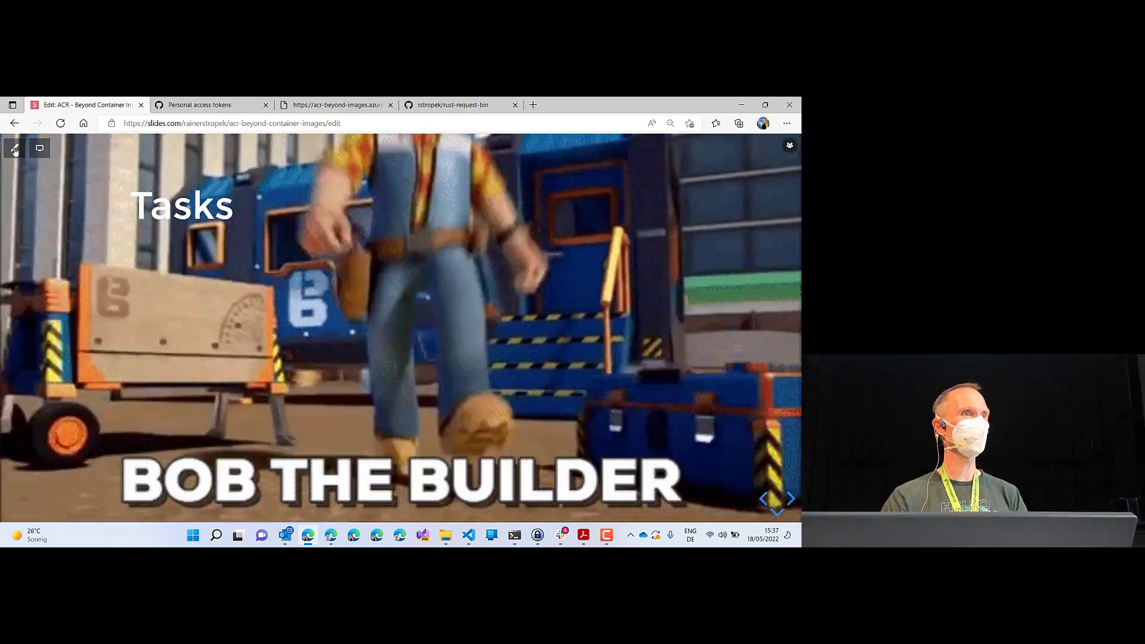
key(Page_Down)
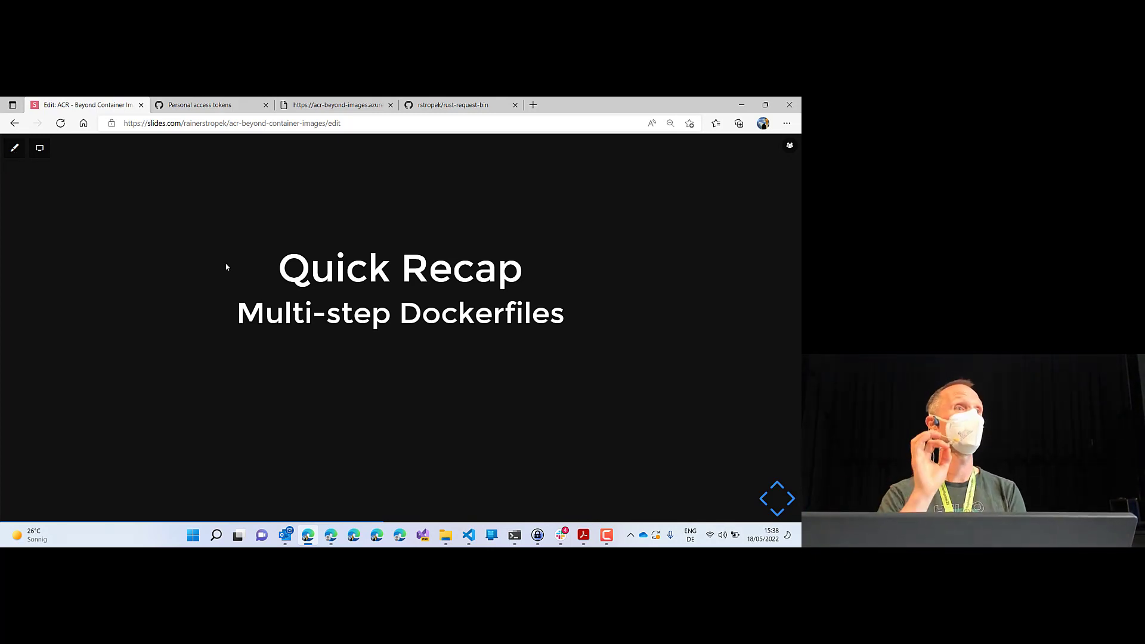
- Switch to the rust-request-bin project in Visual Studio Code, close requests.http, and open the Dockerfile
key(alt+Tab)
key(alt+Tab)
key(alt+Tab)
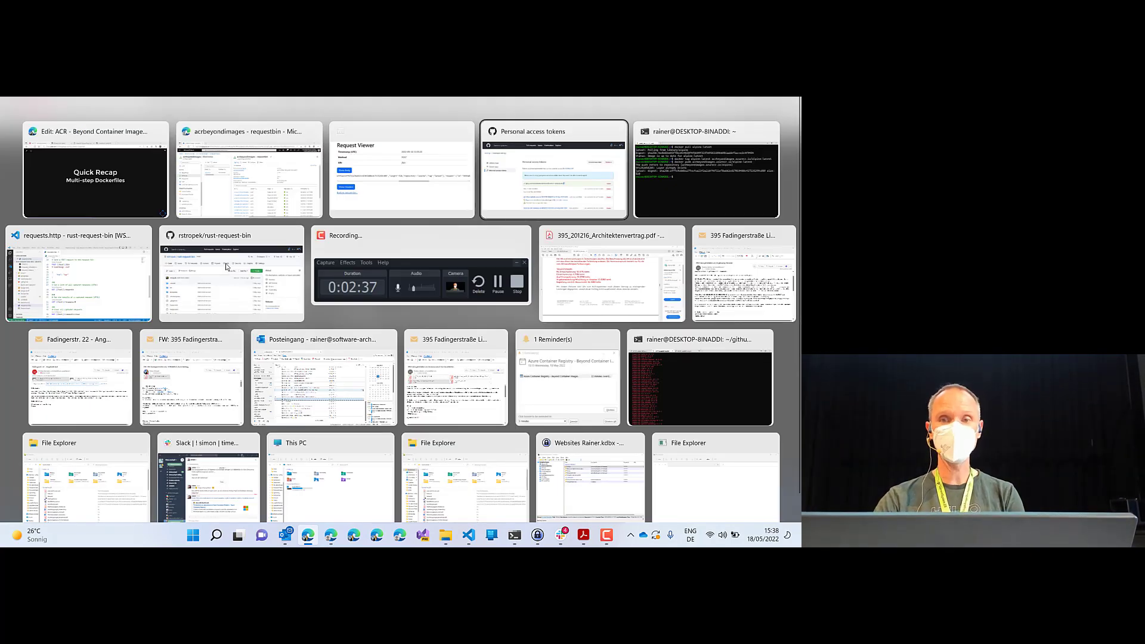
key(alt+Tab)
key(alt+Tab)
key(alt+Tab)
key(shift+alt+Tab)
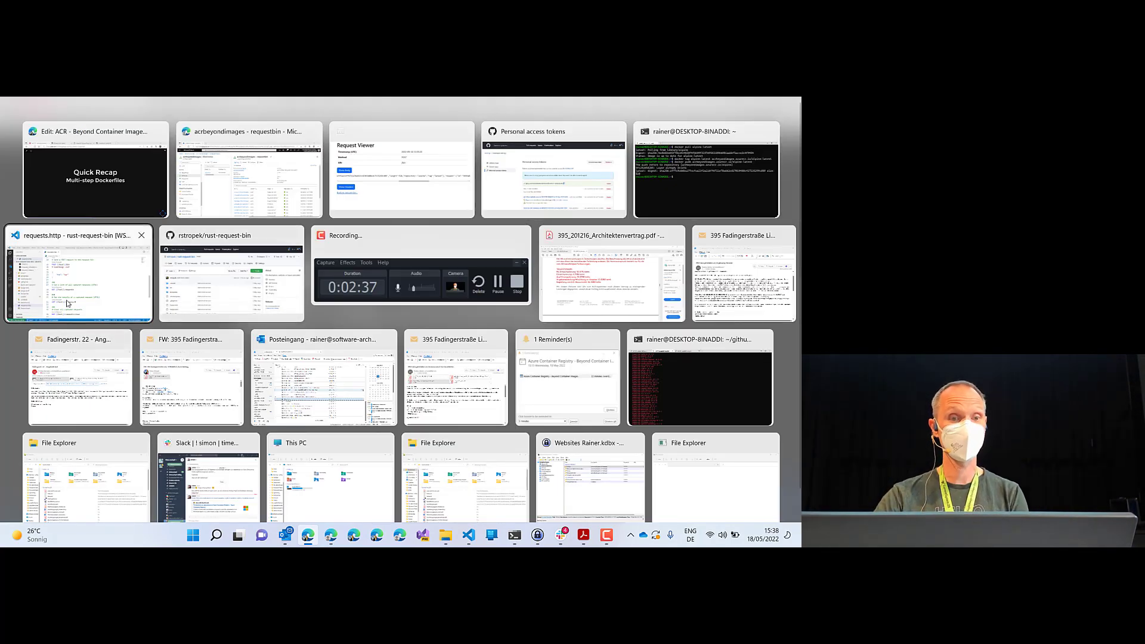
click(289, 132)
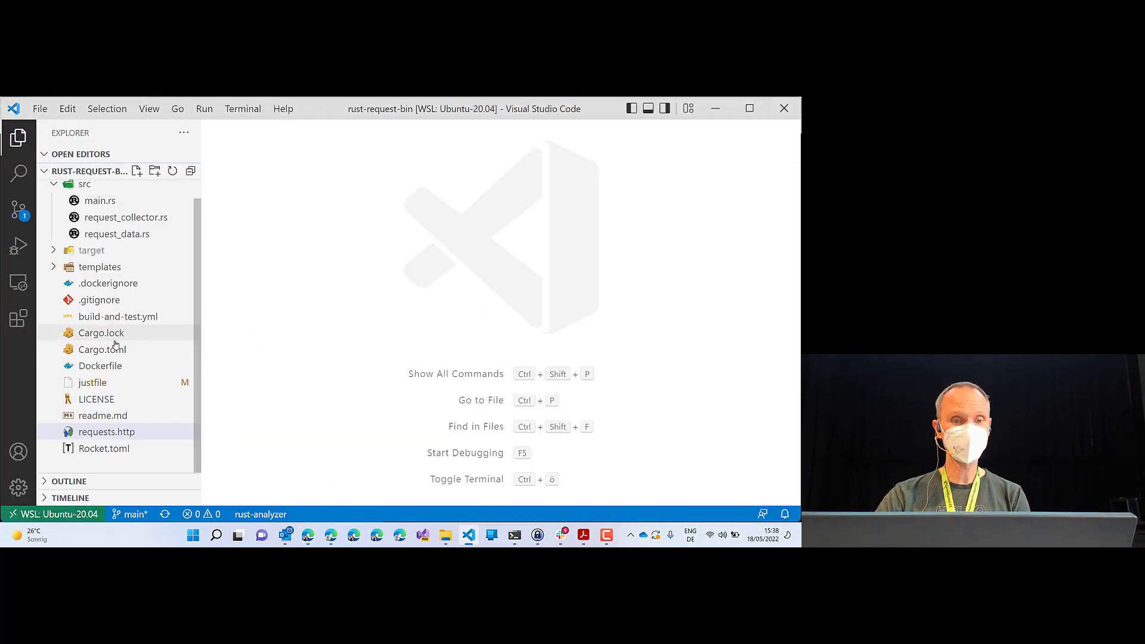
click(112, 367)
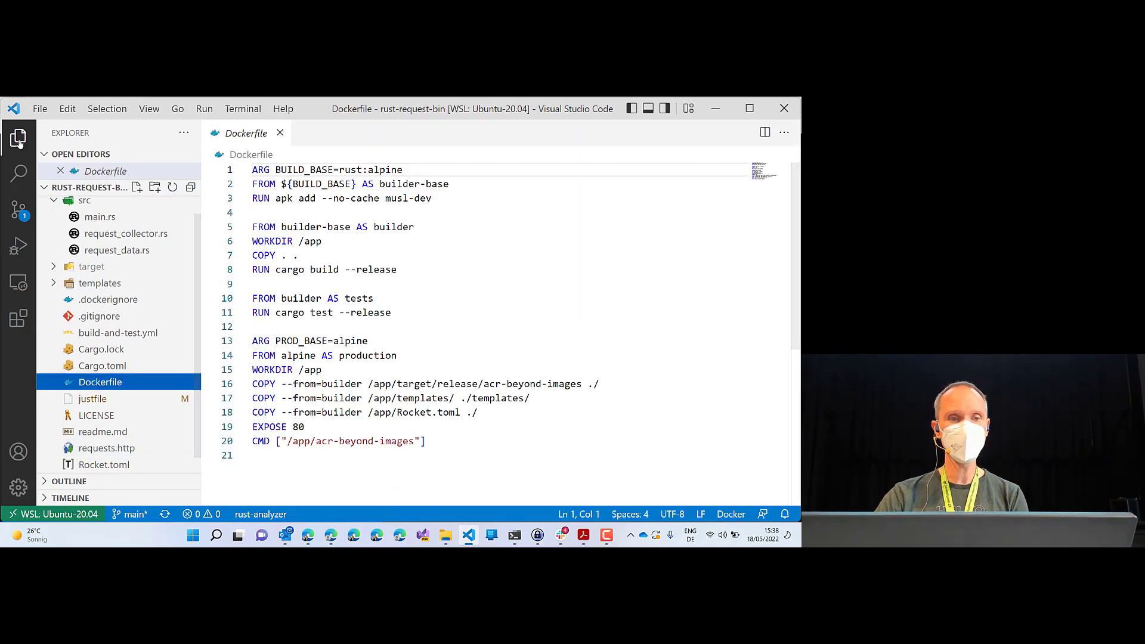
- Hide the file explorer, magnify the Dockerfile, and draw red boxes around the FROM keywords on lines 2, 10 and 5
key(ctrl+b)
key(ctrl+plus)
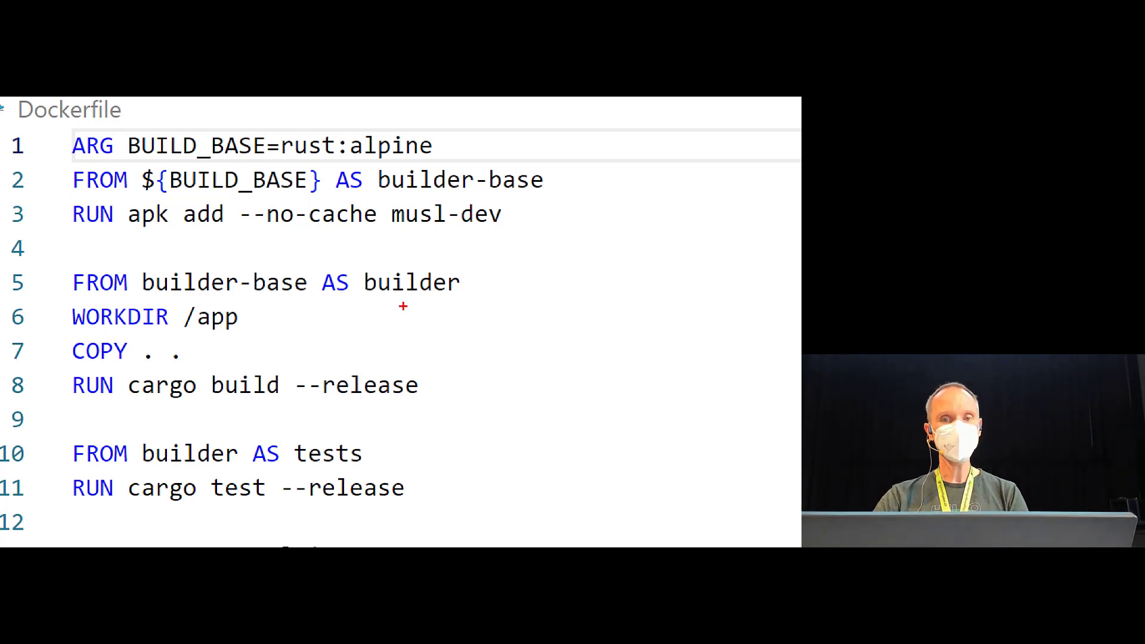
drag(54, 161, 139, 195)
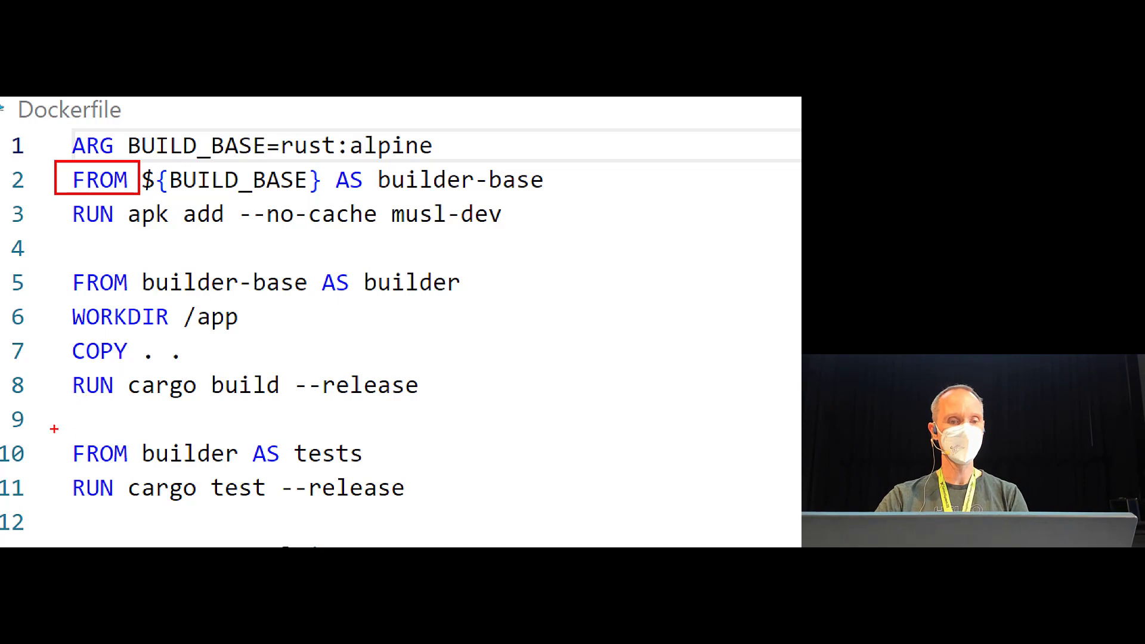
drag(54, 429, 137, 469)
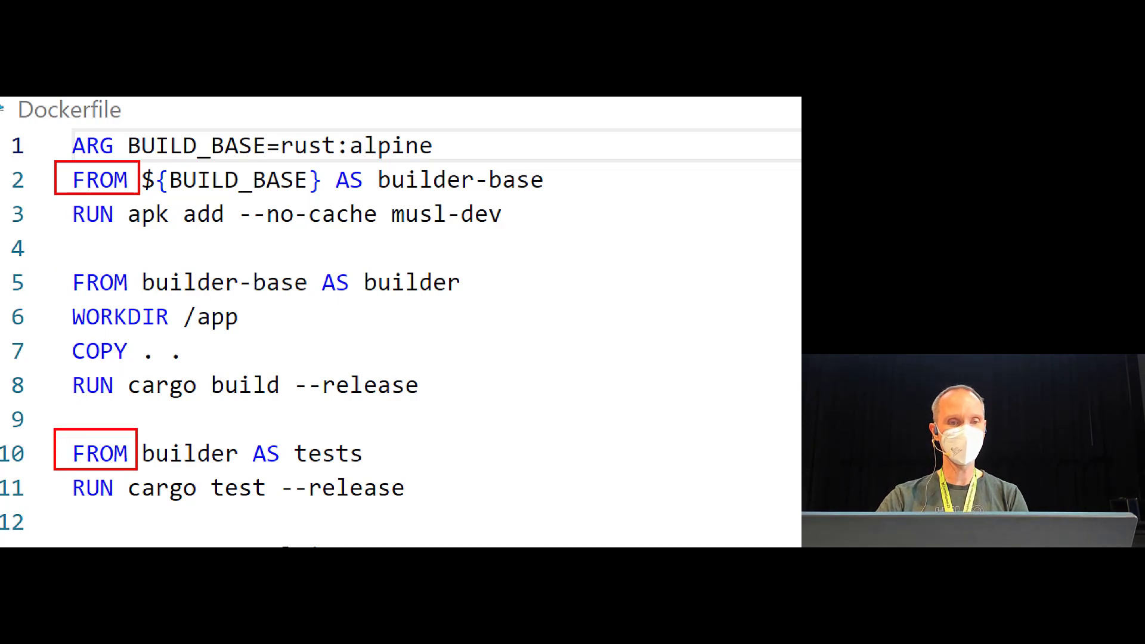
drag(58, 266, 135, 300)
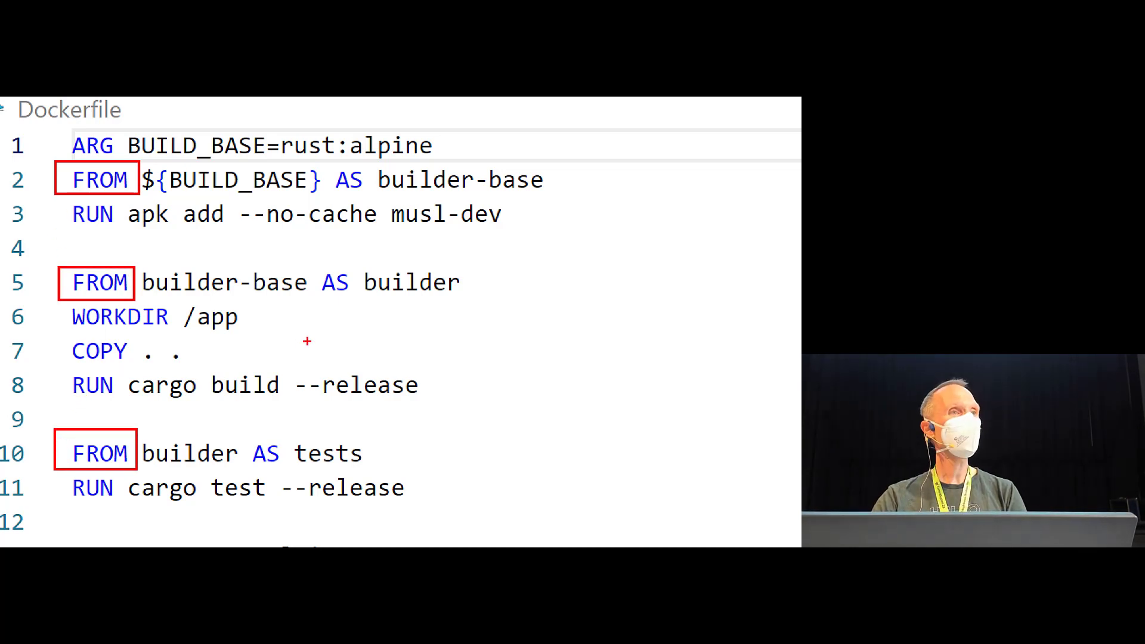
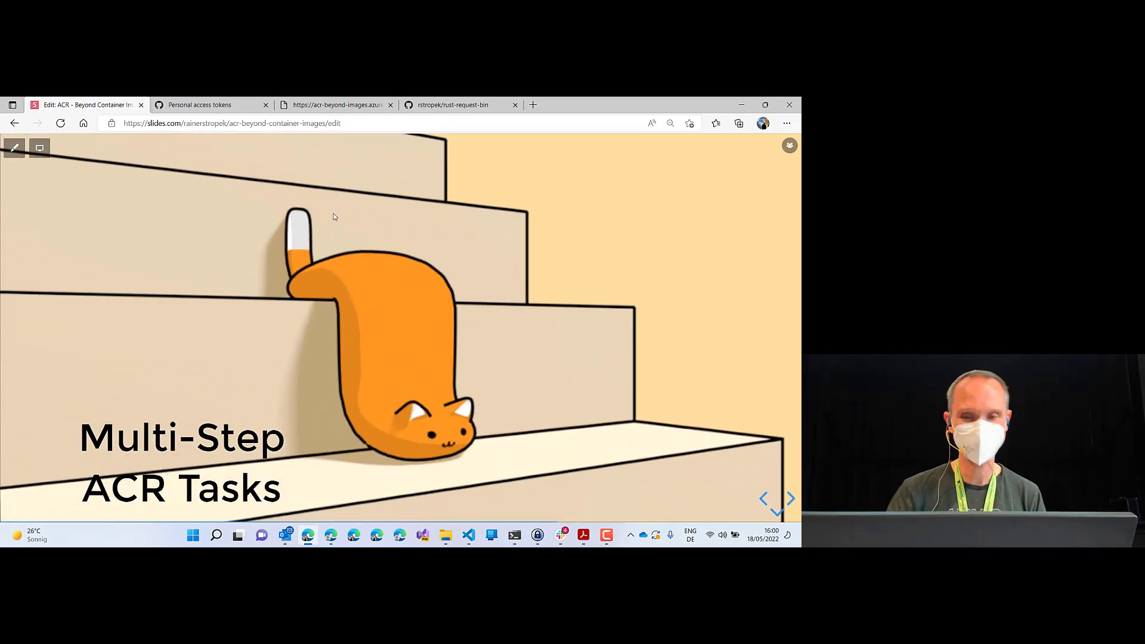
- Advance the slide deck to the Multi-step ACR Tasks slide, reveal its first bullet, and hide it again
key(Down)
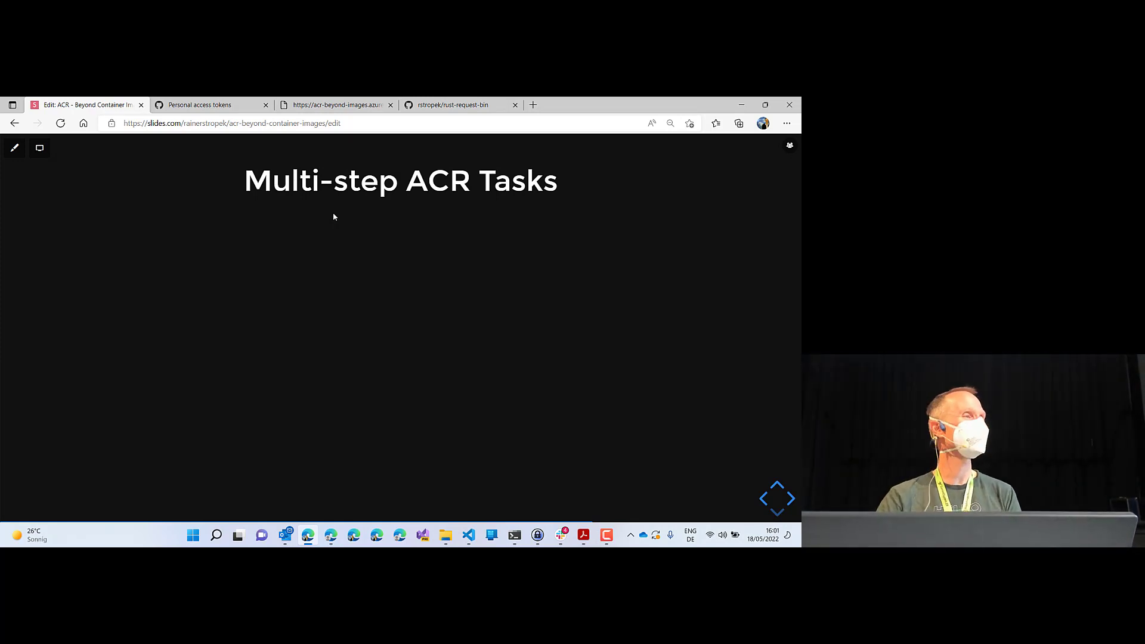
key(Right)
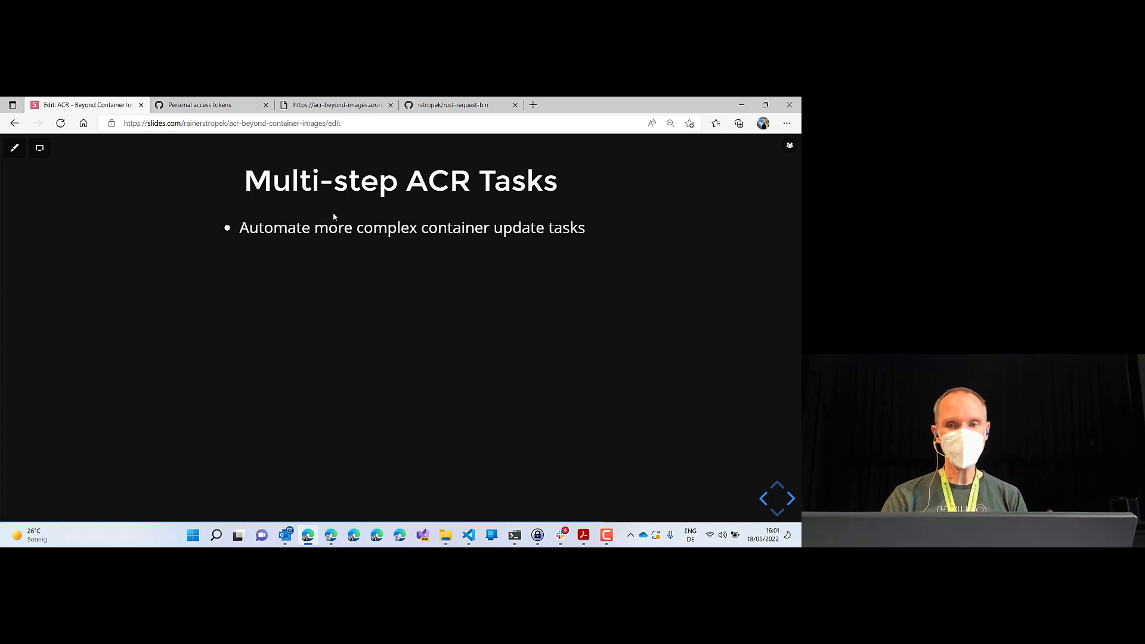
key(Left)
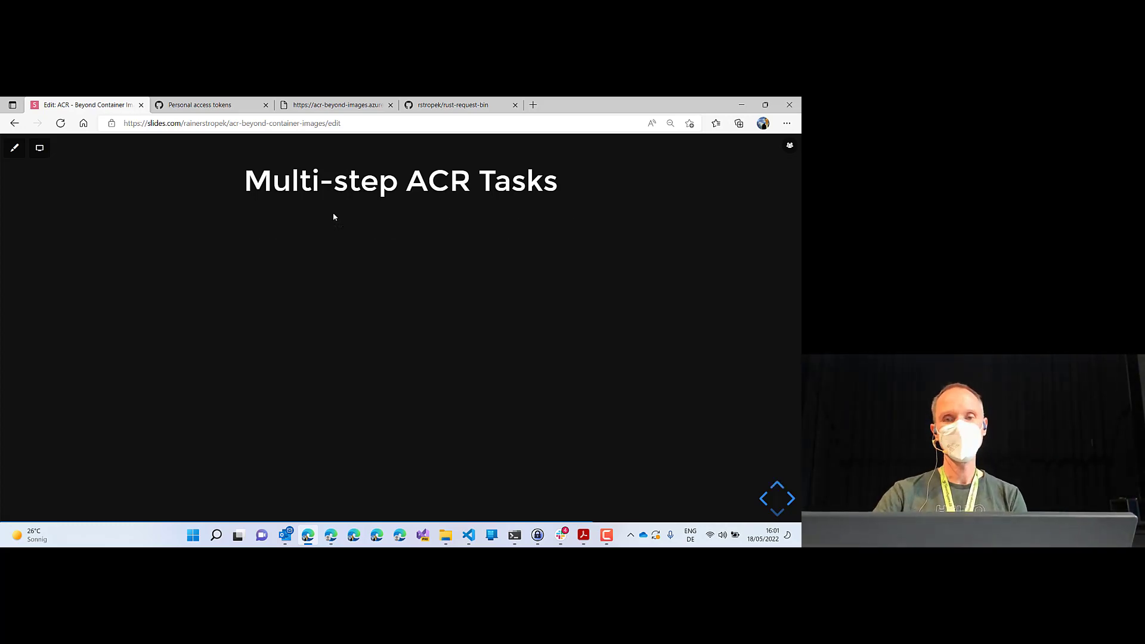
- Switch to Visual Studio Code, close the justfile, Dockerfile and terminal, and open build-and-test.yml
key(alt+Tab)
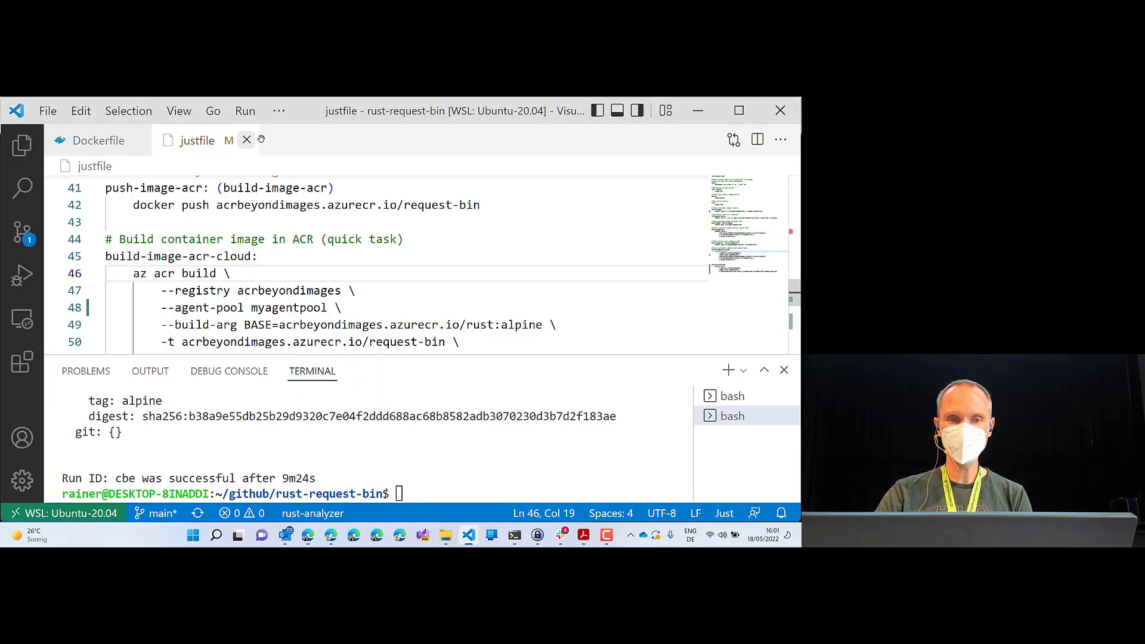
click(244, 140)
click(139, 140)
click(23, 145)
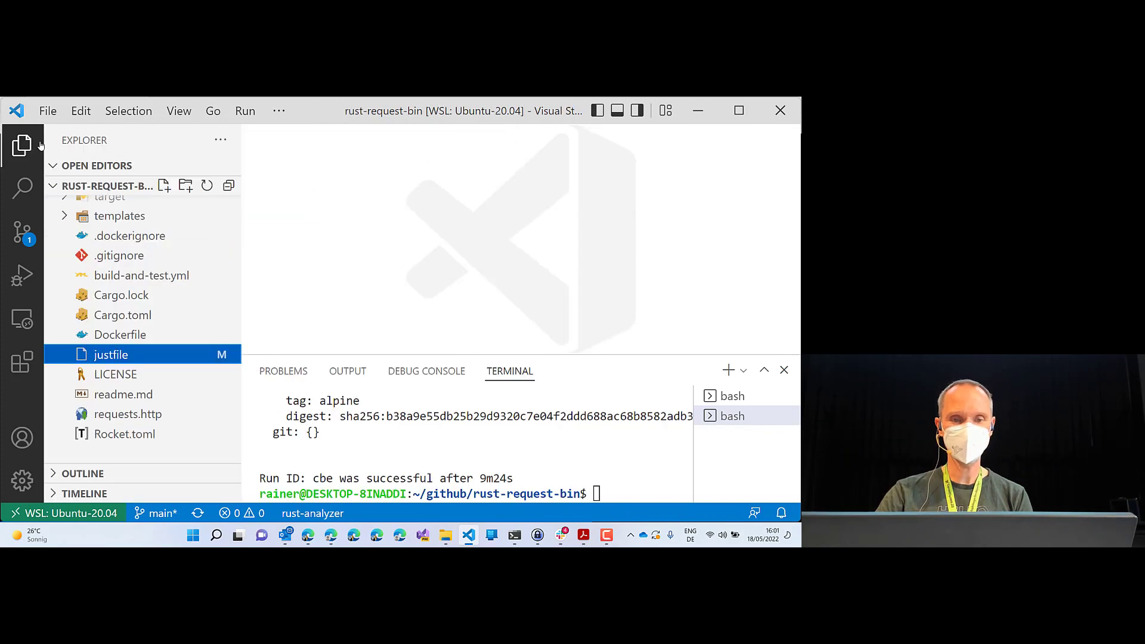
click(782, 371)
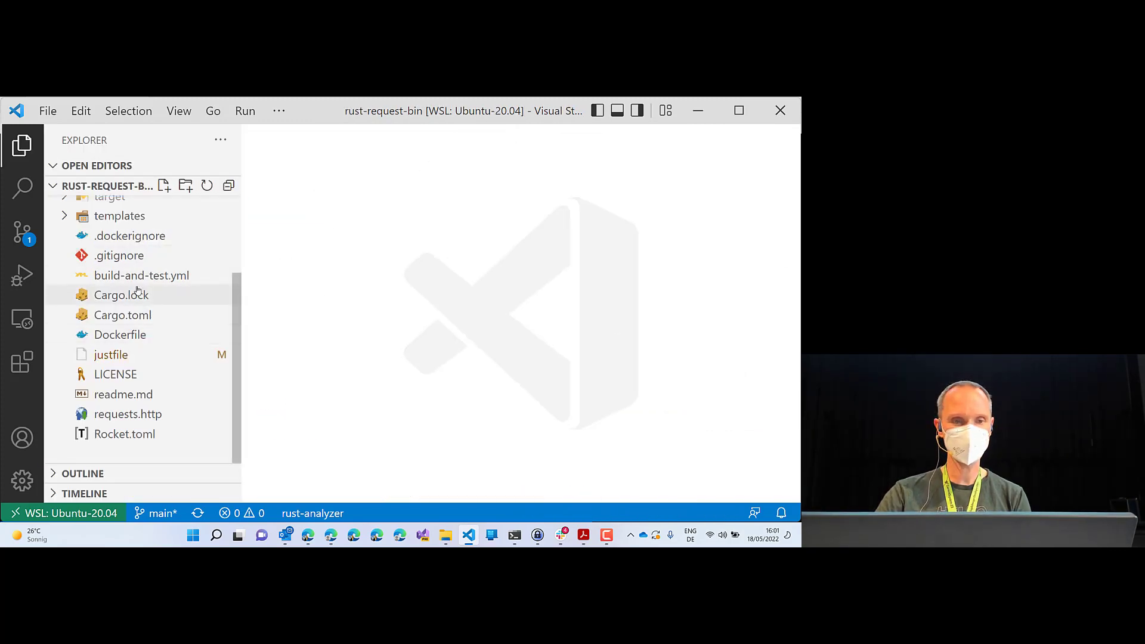
click(142, 275)
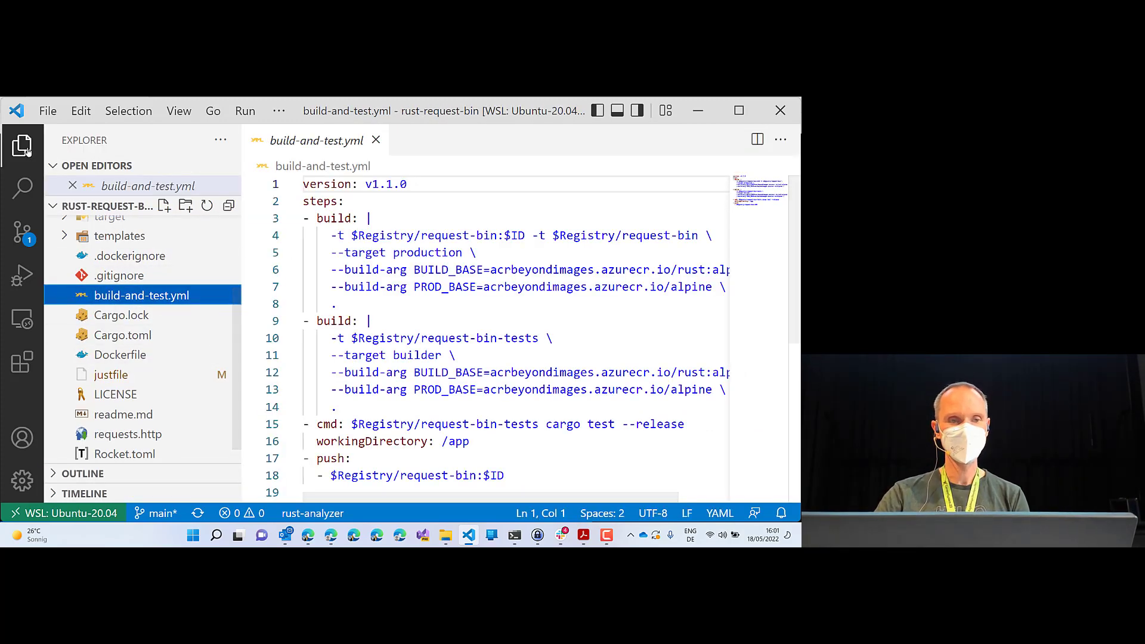
- Hide the file explorer and point out the build, push and cmd step types in build-and-test.yml
key(ctrl+b)
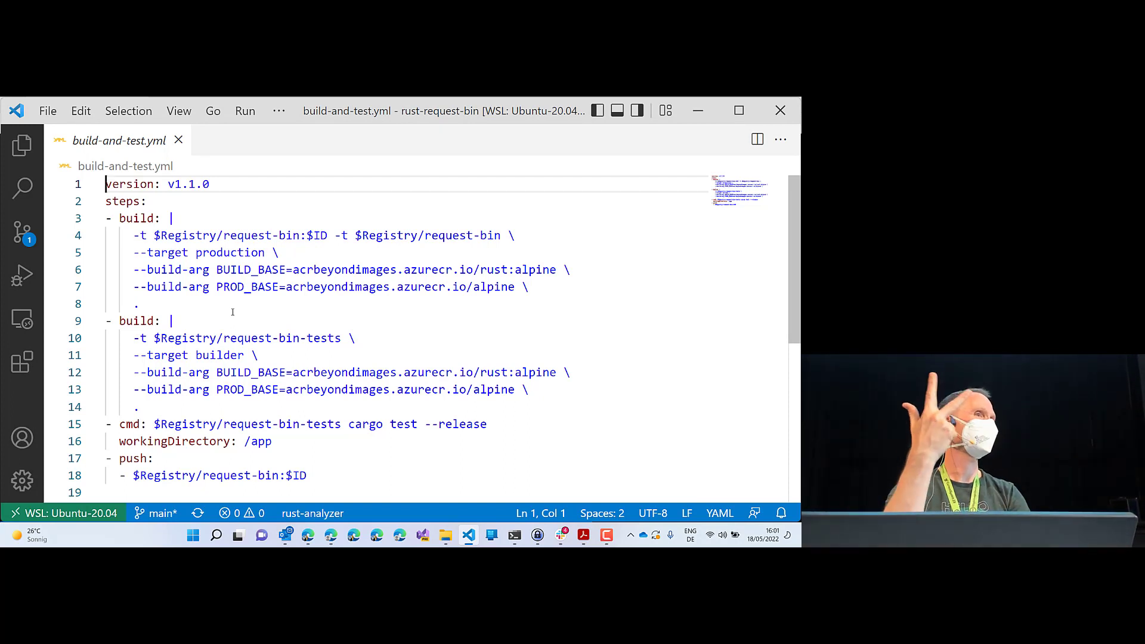
double_click(135, 217)
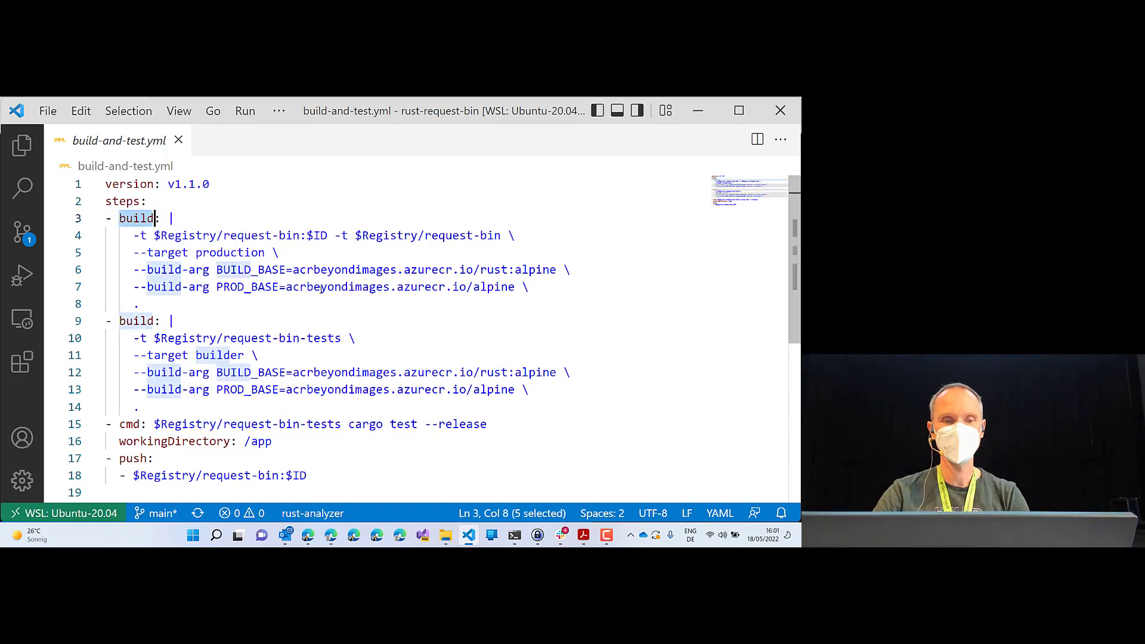
scroll(294, 308, down, 1)
click(133, 401)
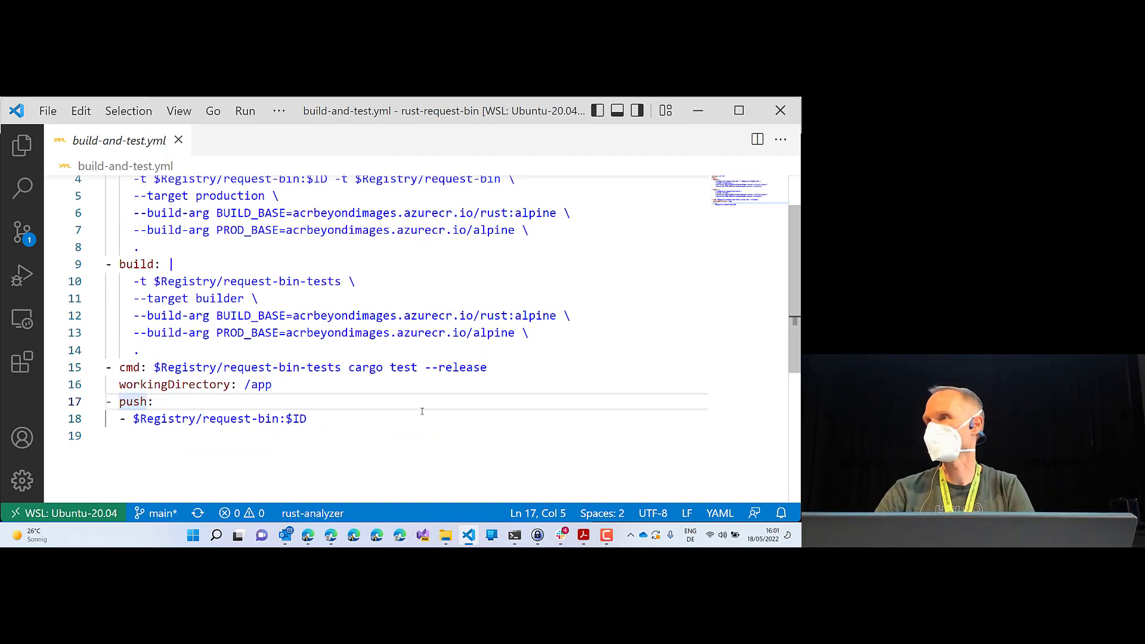
double_click(131, 369)
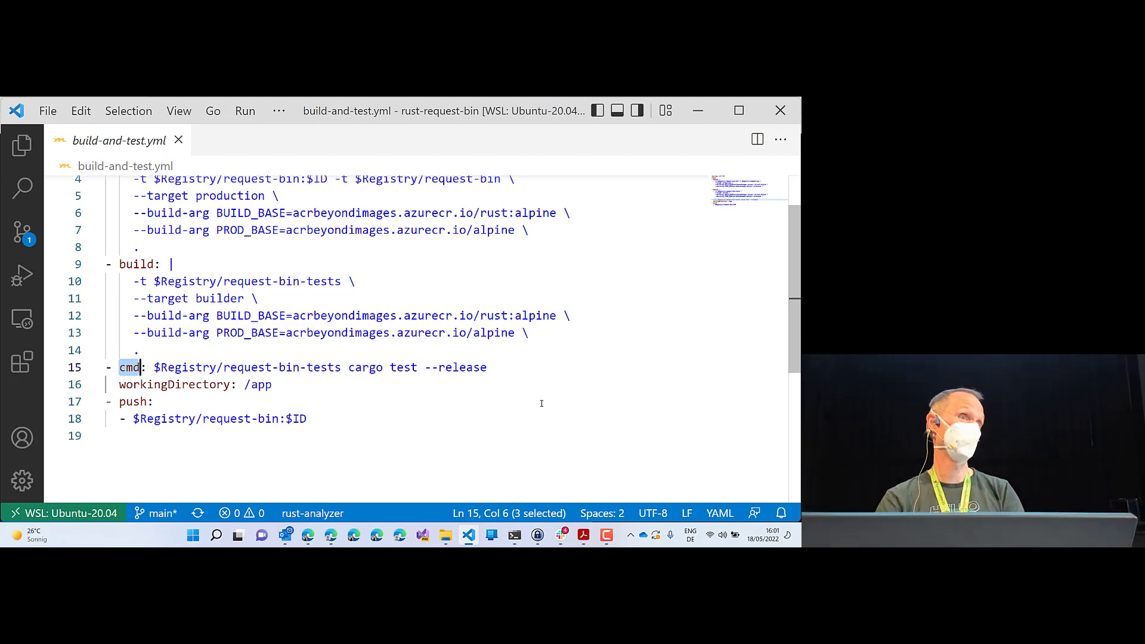
- Highlight the first build step in build-and-test.yml, its production target, and the second build step's builder target
scroll(541, 403, up, 2)
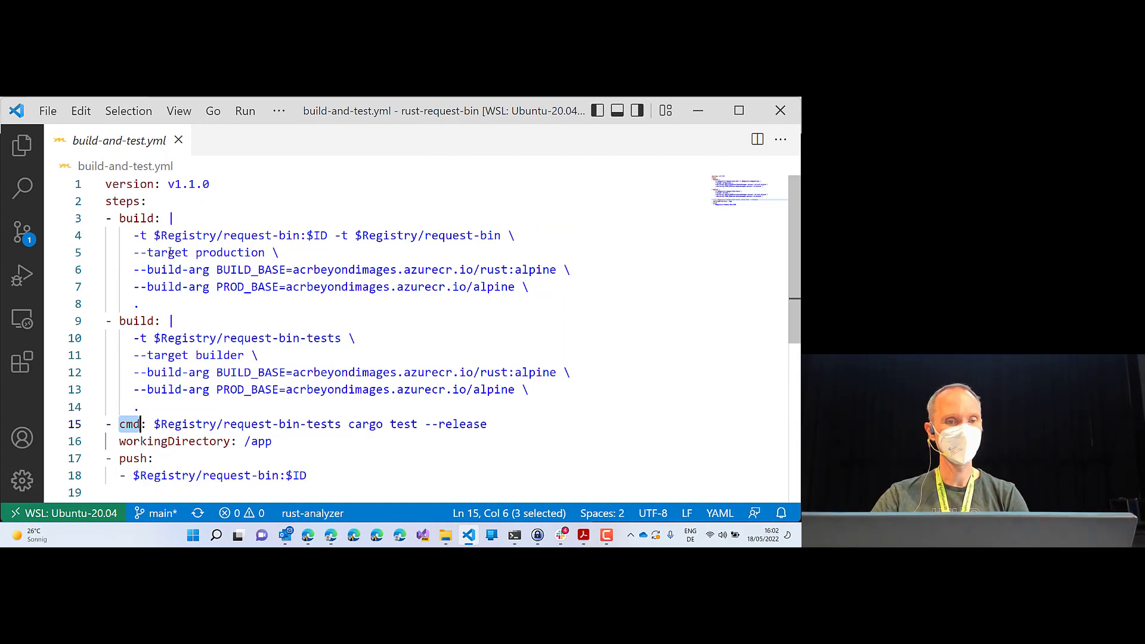
double_click(130, 218)
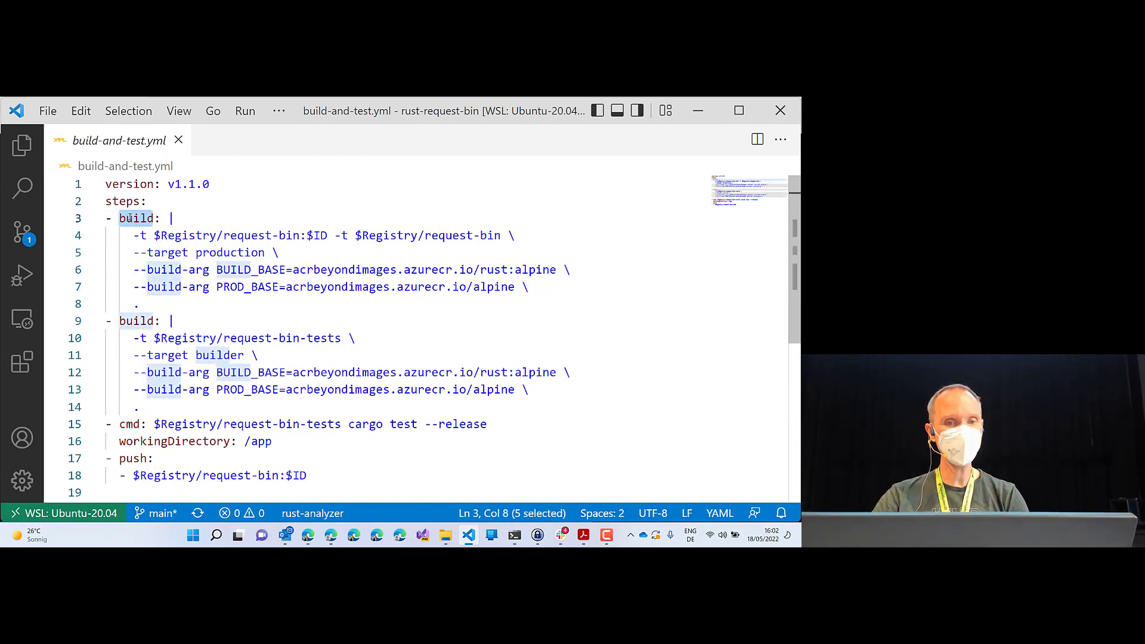
double_click(213, 251)
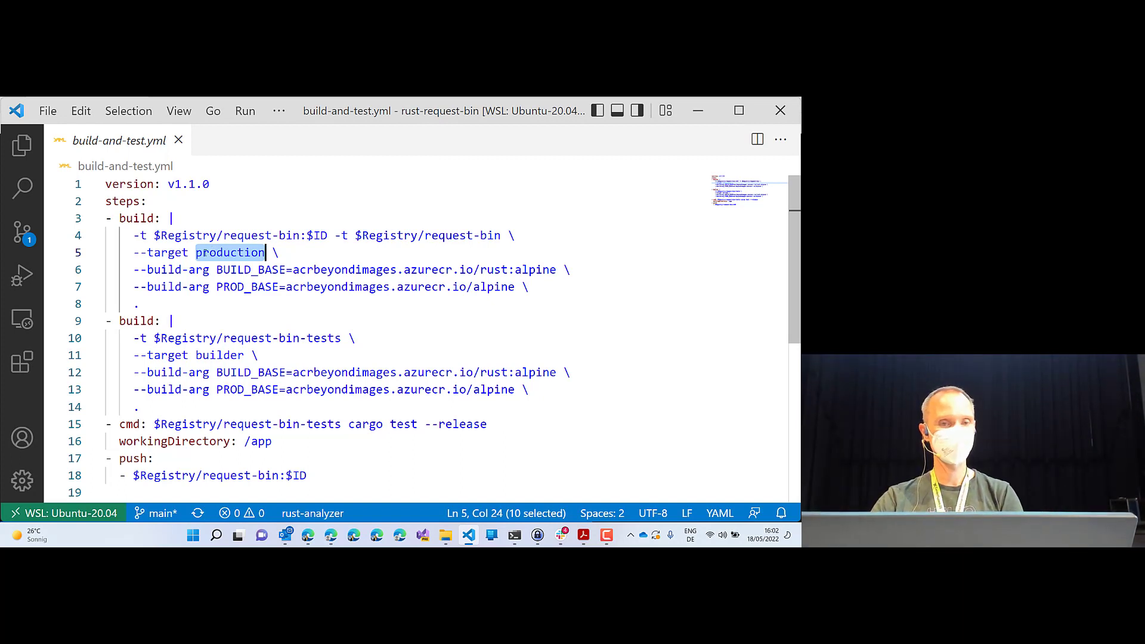
double_click(210, 356)
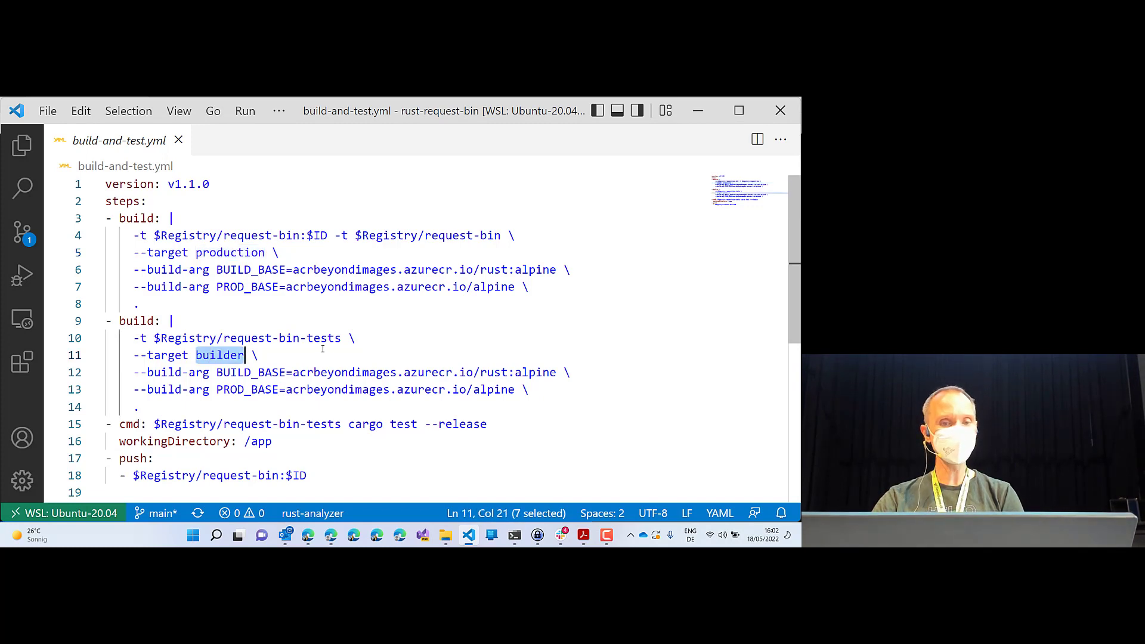
- Open the Dockerfile from the project files and select the whole builder stage on lines 5 to 8
key(ctrl+shift+e)
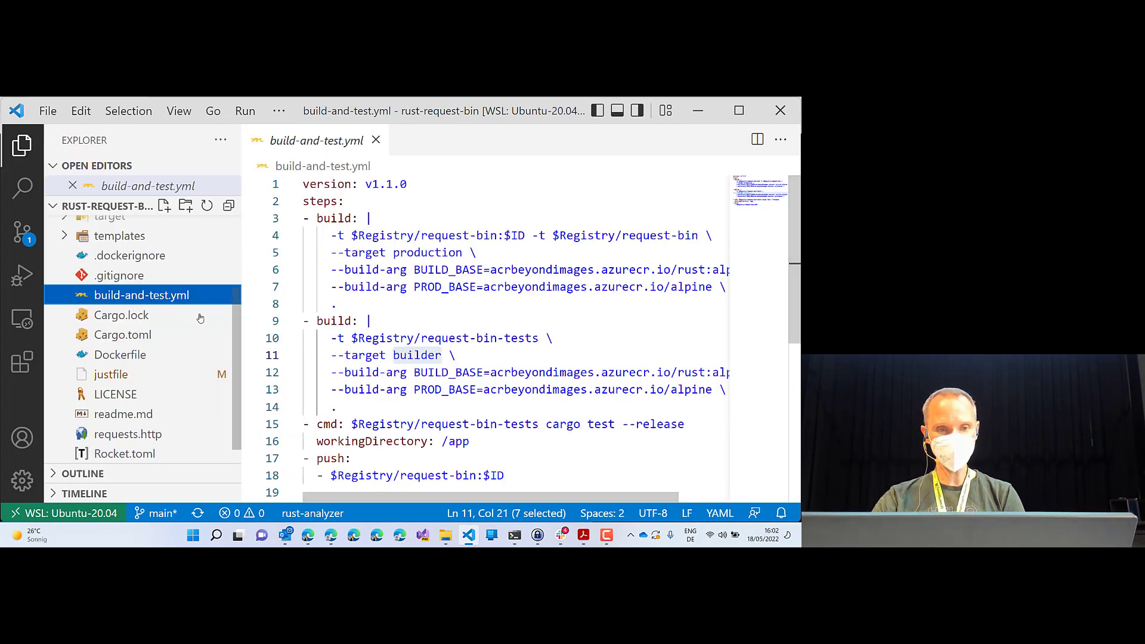
click(136, 354)
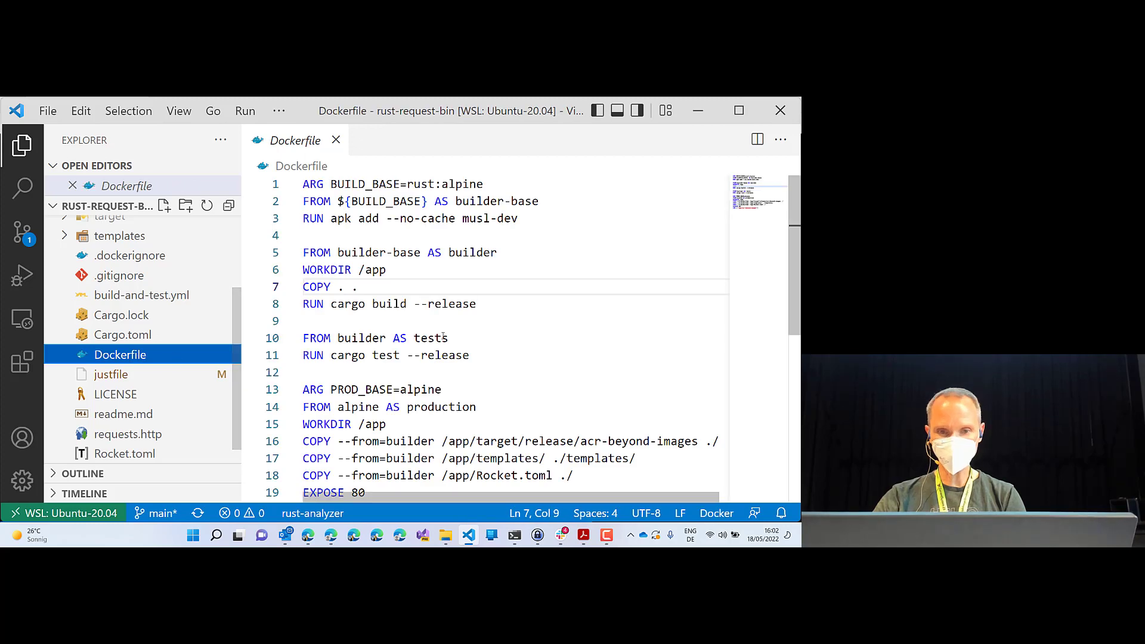
scroll(445, 334, down, 1)
drag(482, 299, 332, 299)
click(332, 247)
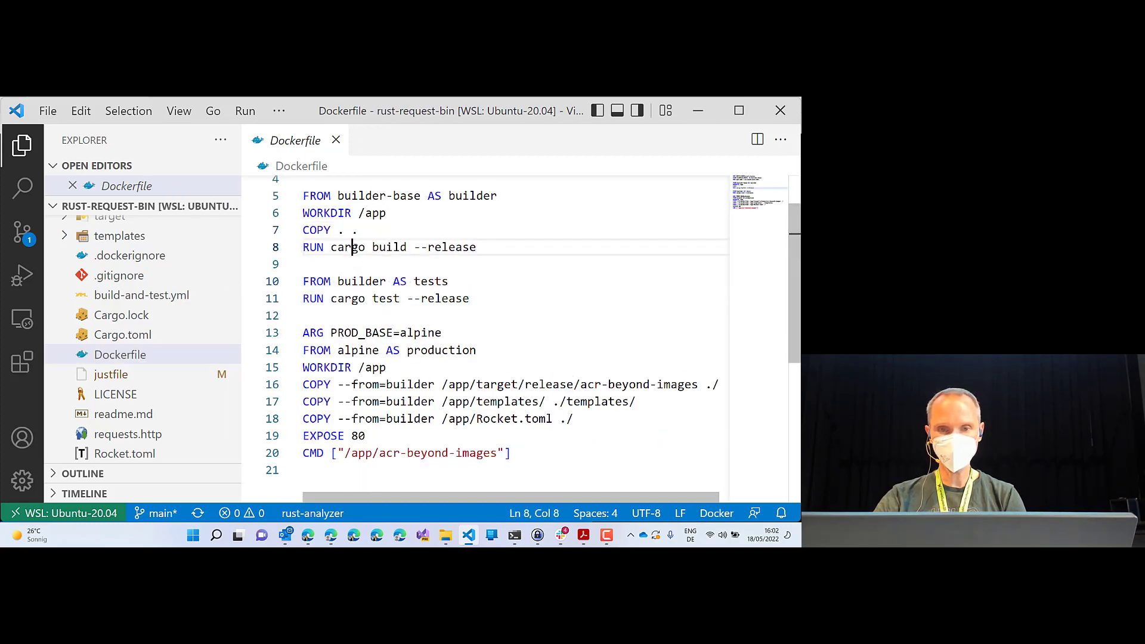
drag(477, 247, 272, 250)
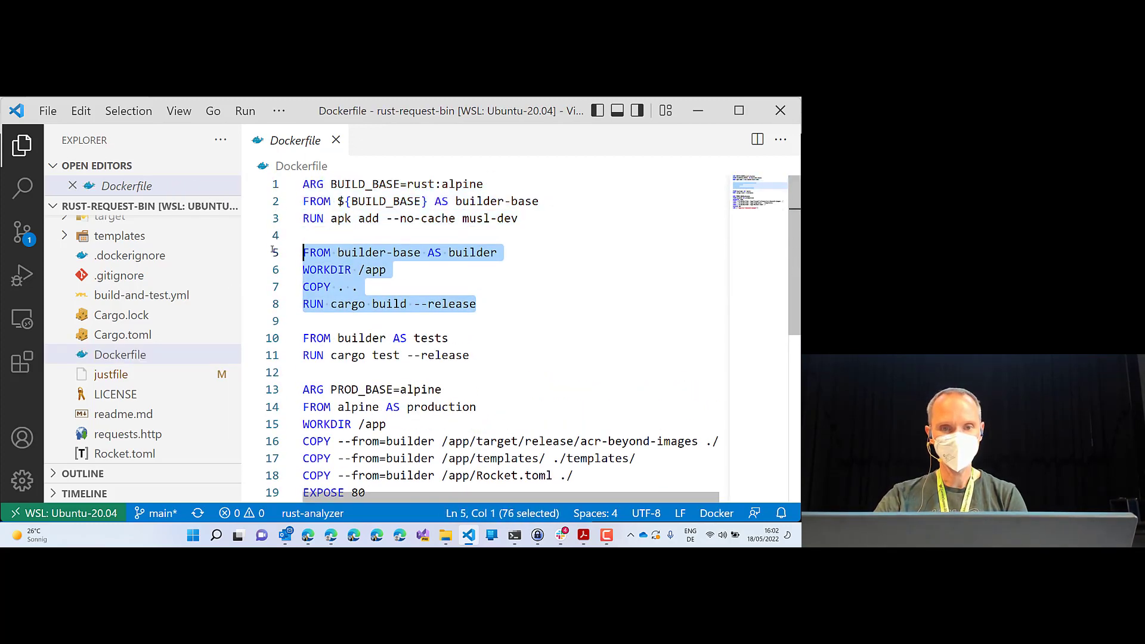
- Highlight the builder stage name on line 5 and the production stage name on line 14 of the Dockerfile
double_click(471, 253)
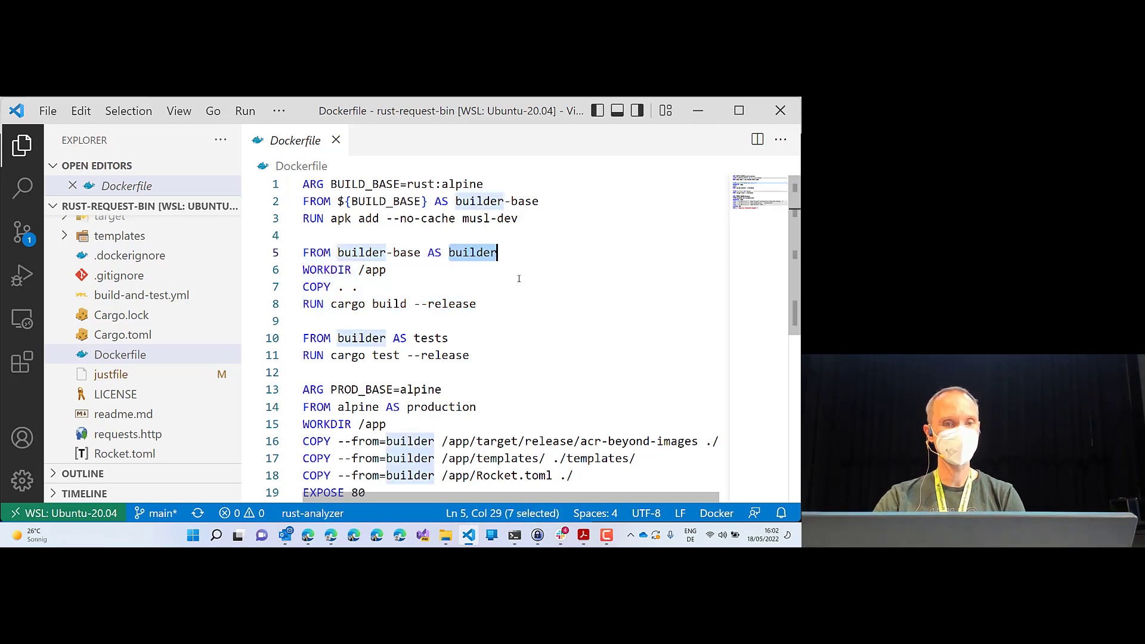
scroll(519, 279, down, 1)
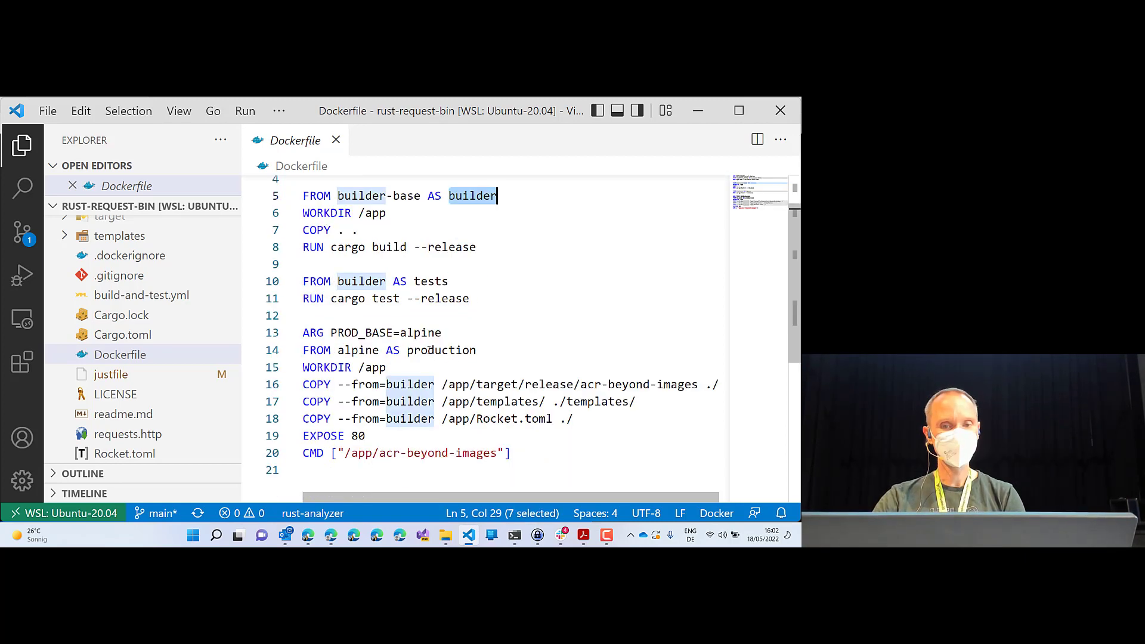
double_click(430, 350)
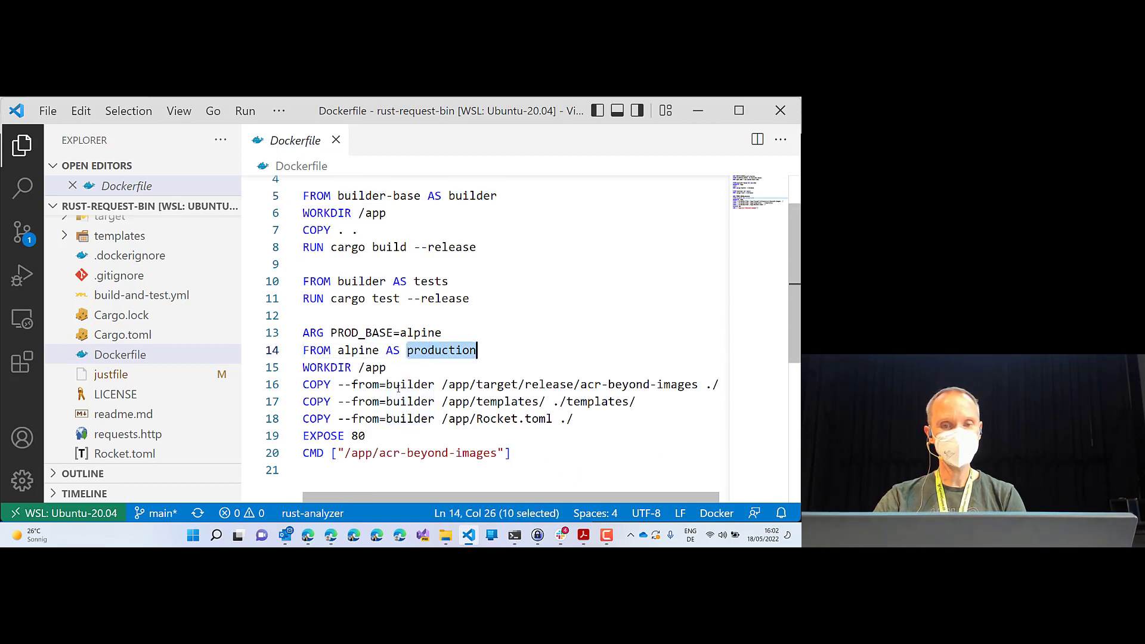
- Highlight the builder reference on Dockerfile line 16, and open build-and-test.yml to select the second build step on lines 9 to 13
double_click(399, 384)
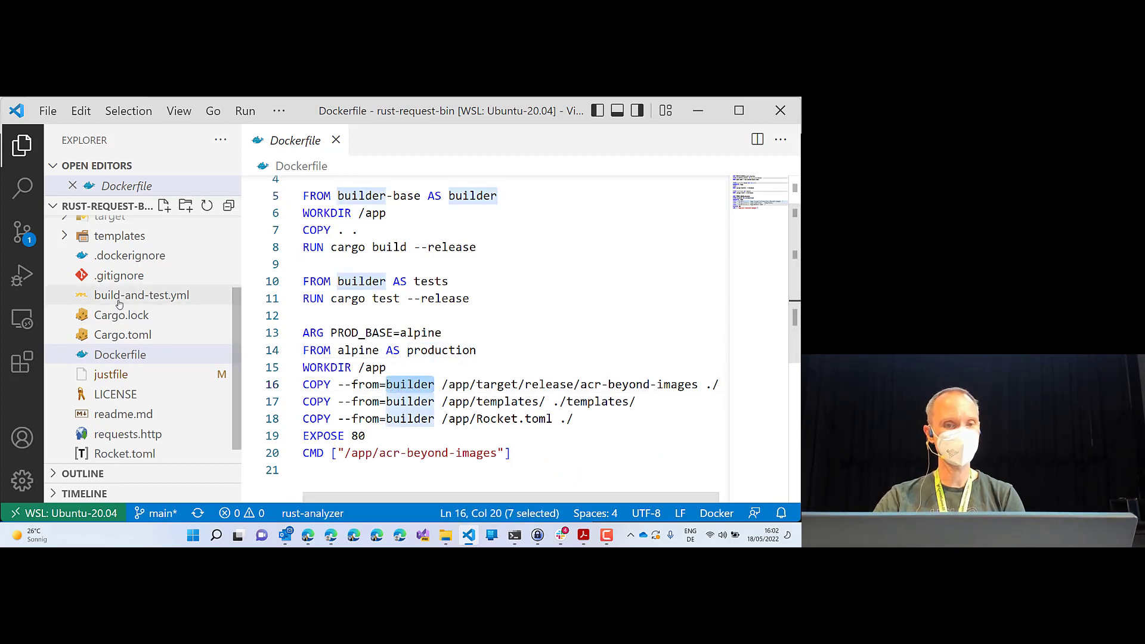
click(141, 295)
drag(421, 389, 296, 321)
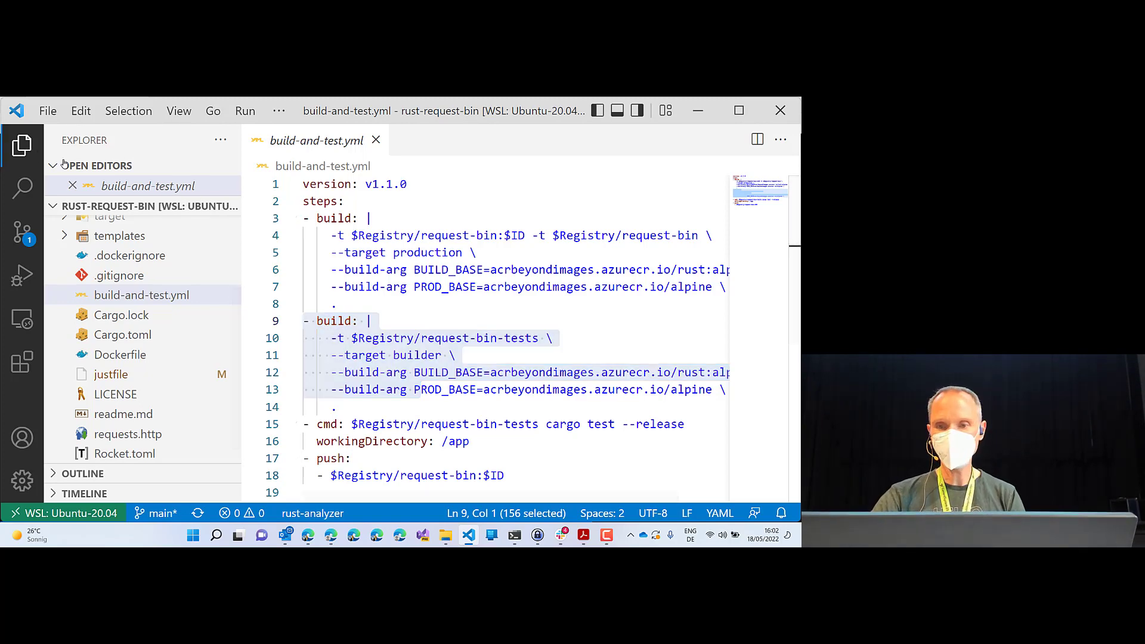
- Hide the file explorer and highlight the request-bin-tests image name on line 10 and the second build step's arguments on lines 10 to 13
key(ctrl+b)
click(606, 424)
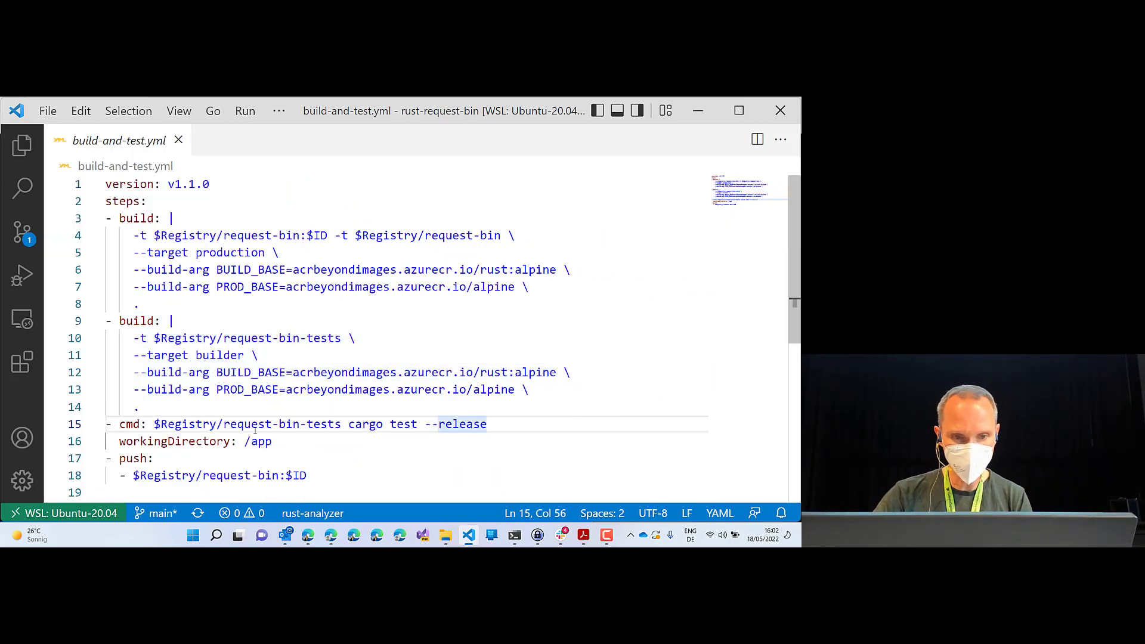
drag(224, 338, 342, 338)
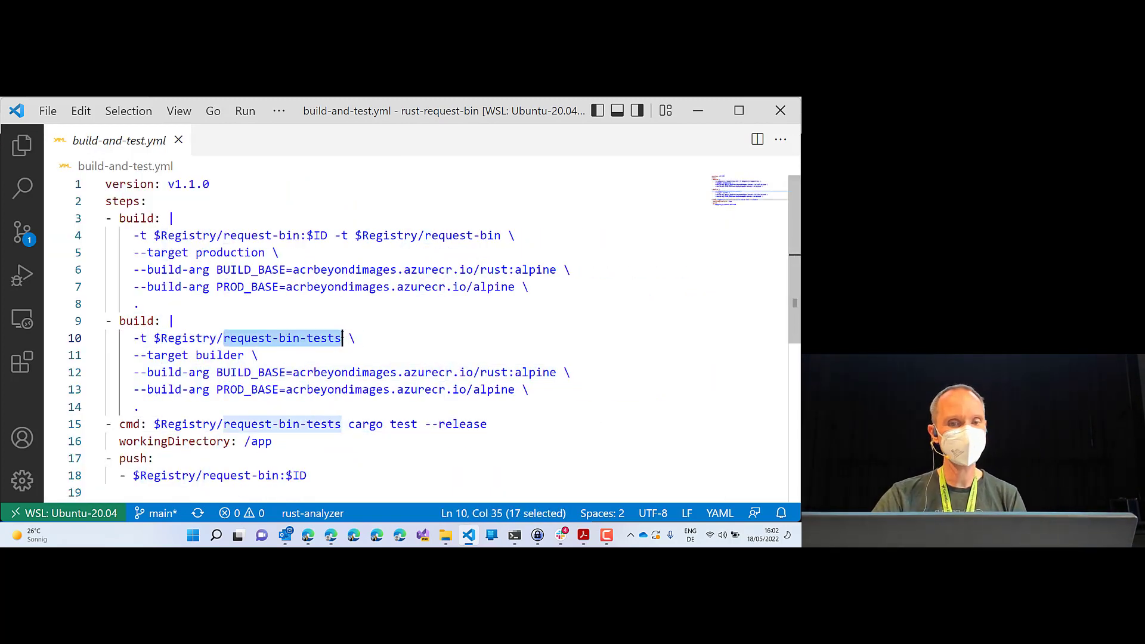
click(279, 372)
drag(529, 389, 3, 338)
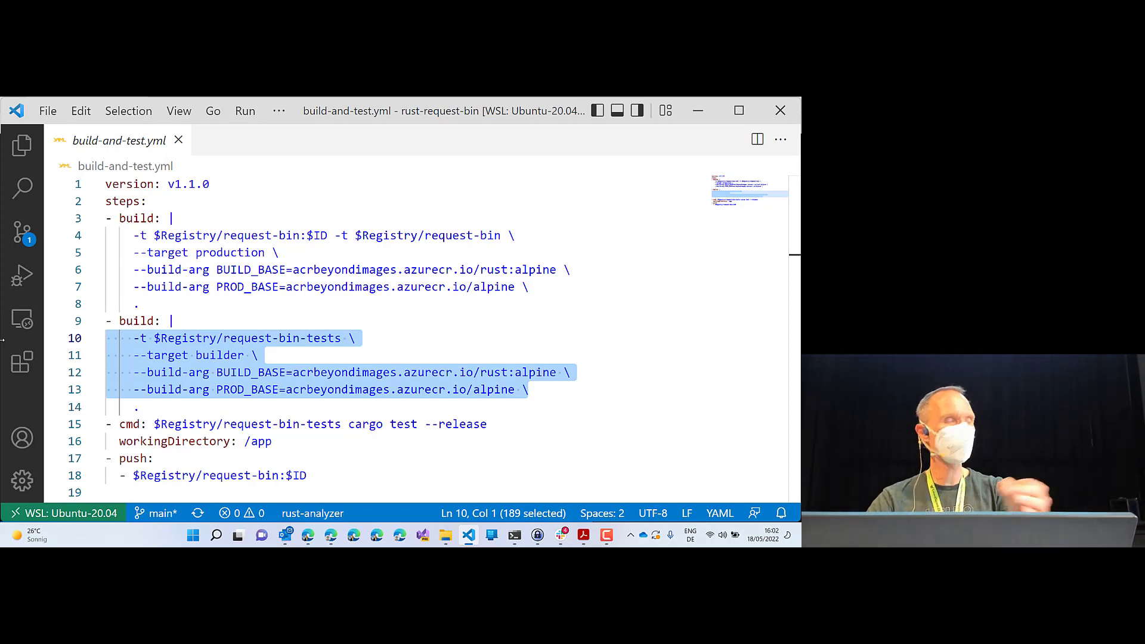
- Highlight the cmd step on line 15 with its cargo test --release command, and the push step on lines 17 and 18
scroll(103, 326, down, 1)
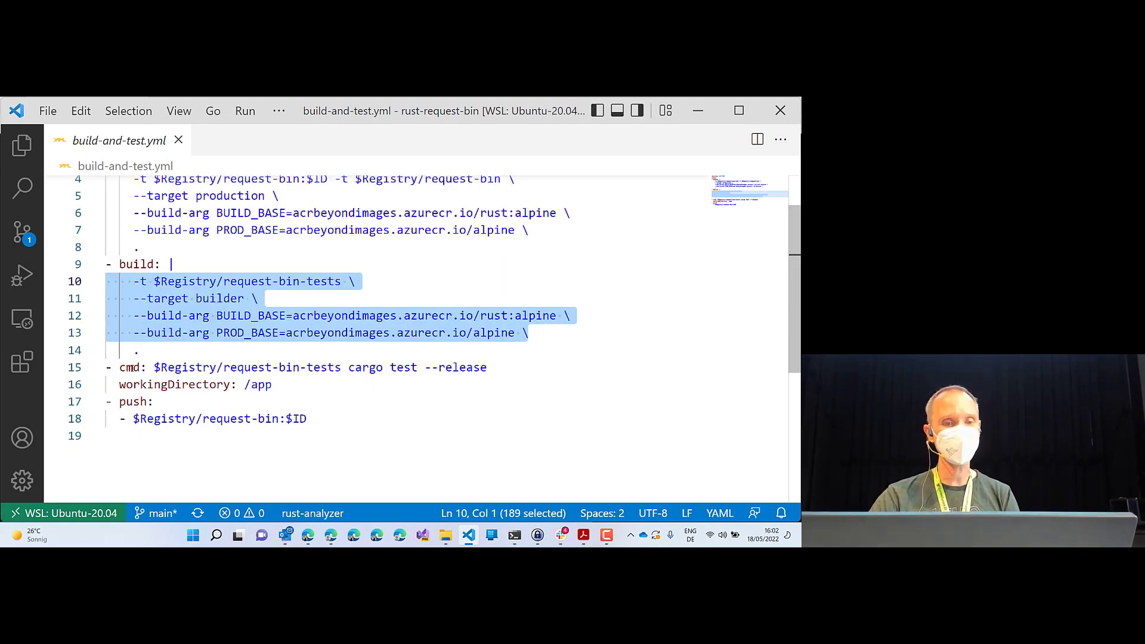
double_click(127, 365)
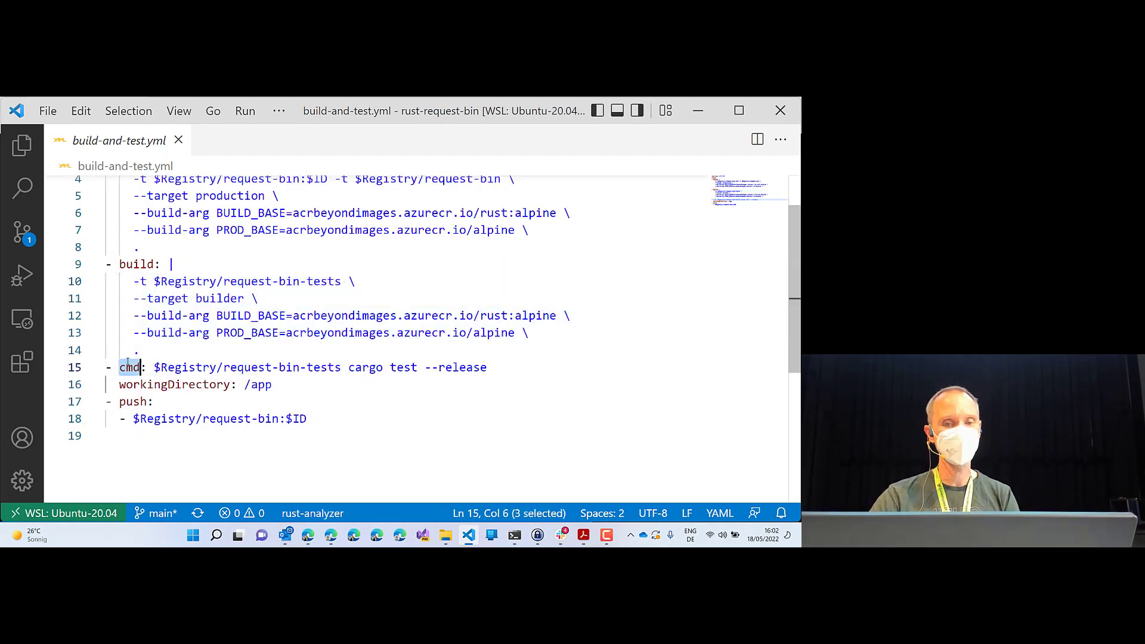
double_click(318, 371)
drag(318, 371, 264, 359)
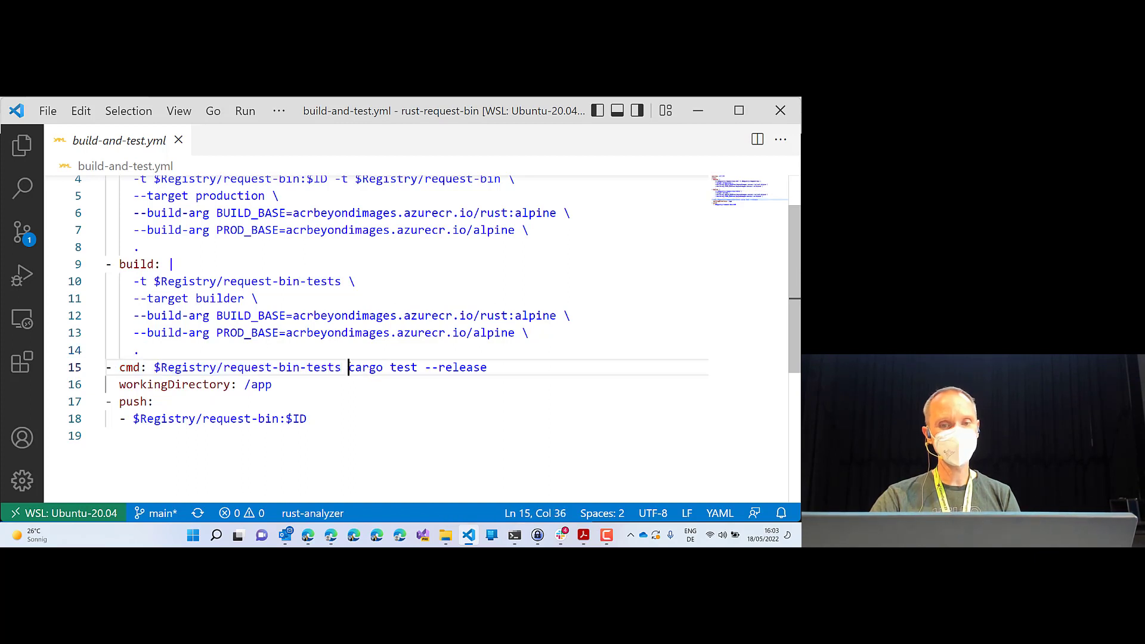
drag(348, 368, 493, 368)
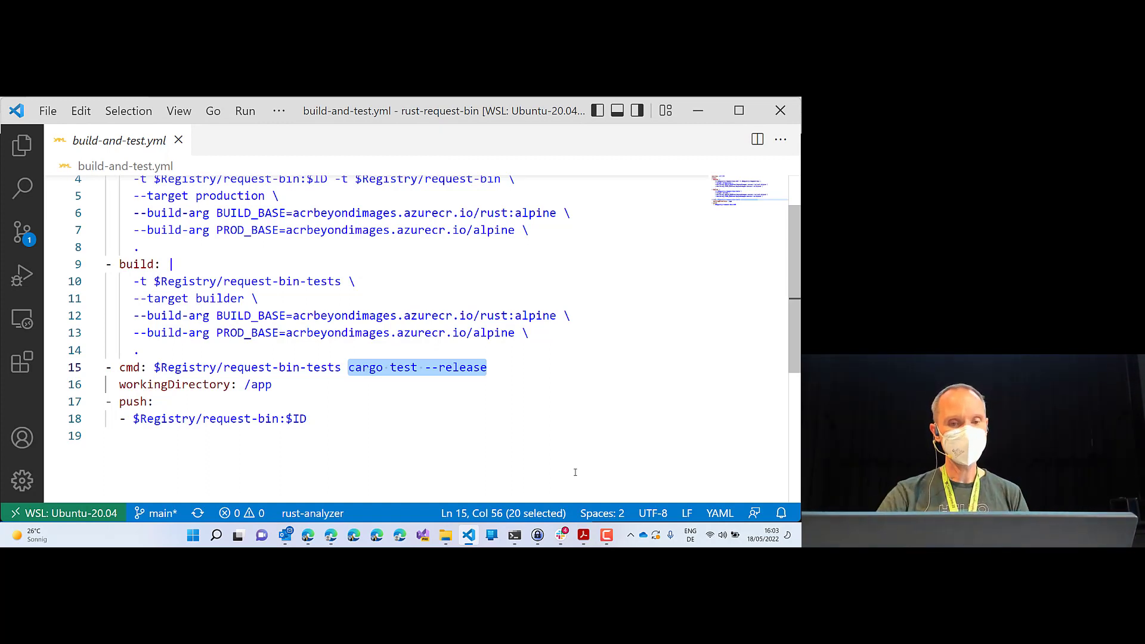
drag(502, 356, 89, 371)
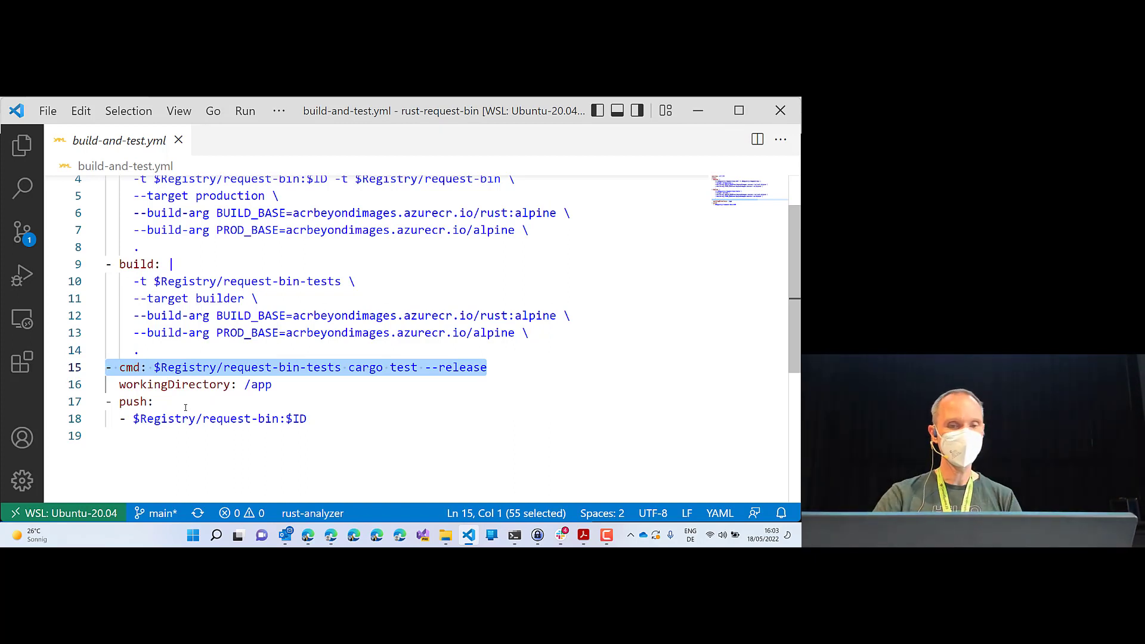
drag(307, 419, 56, 405)
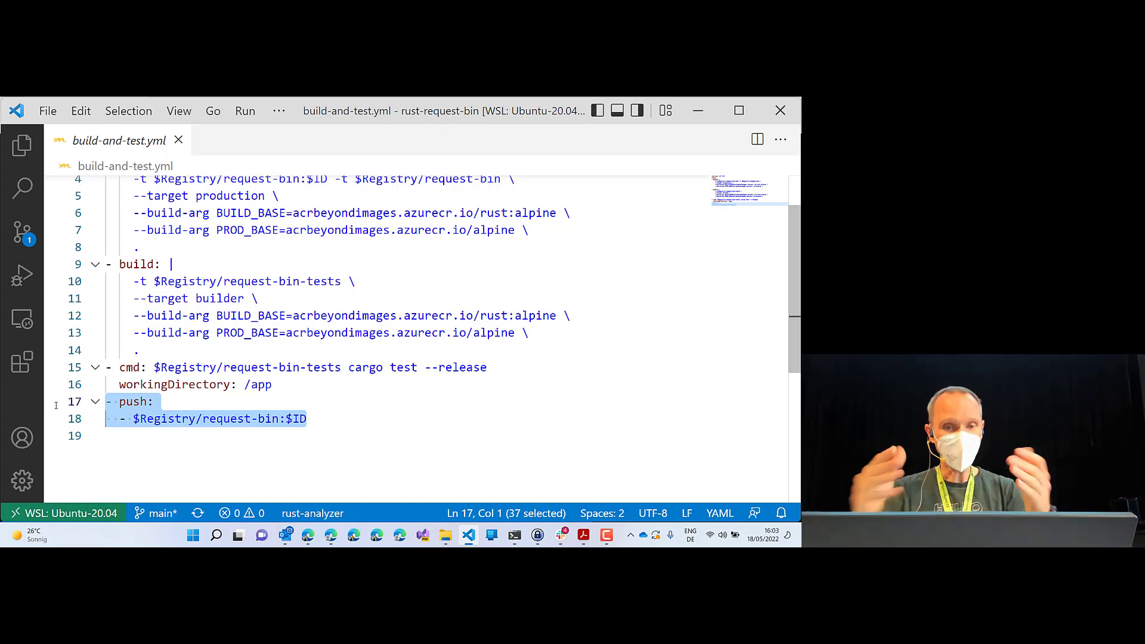
key(End)
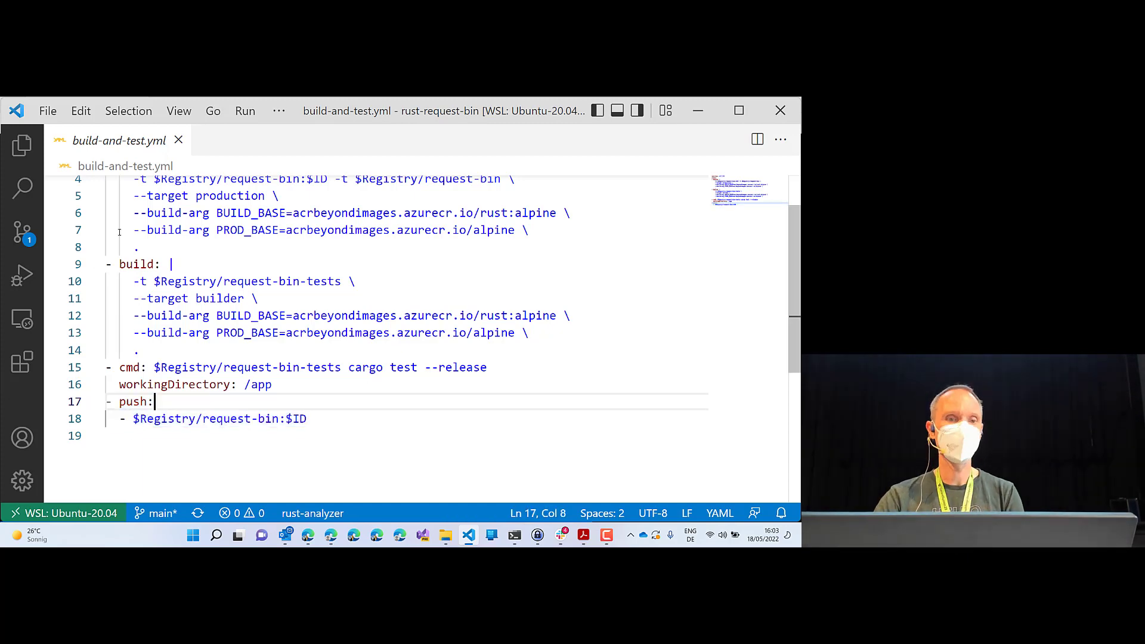
- Open the justfile from the project files at the build-using-task recipe and hide the file explorer
click(37, 146)
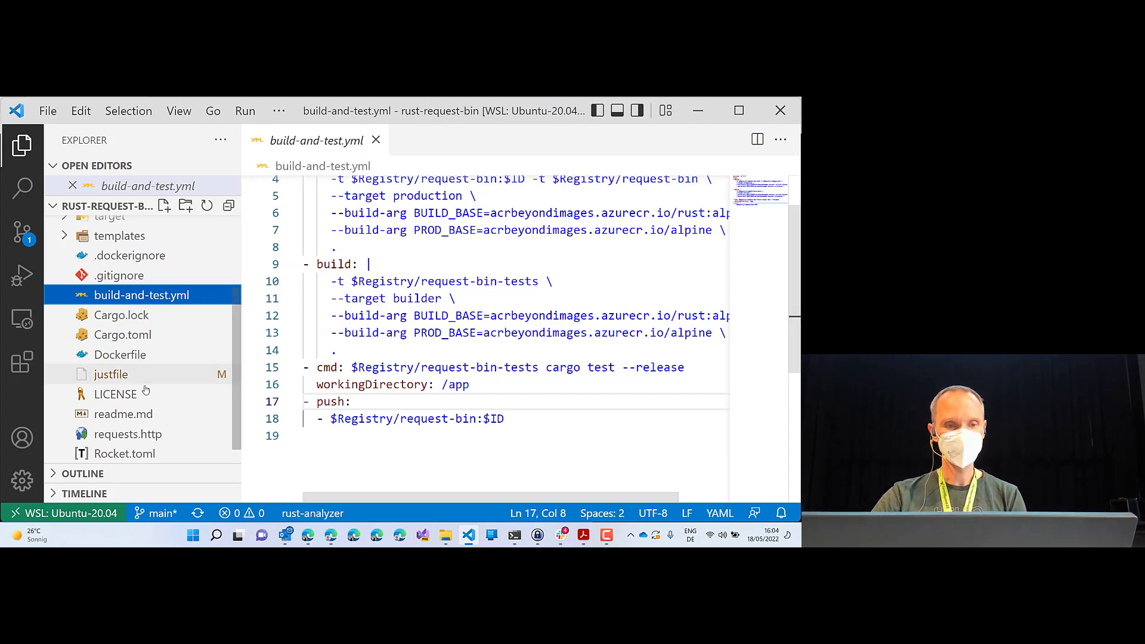
scroll(140, 434, down, 1)
click(128, 356)
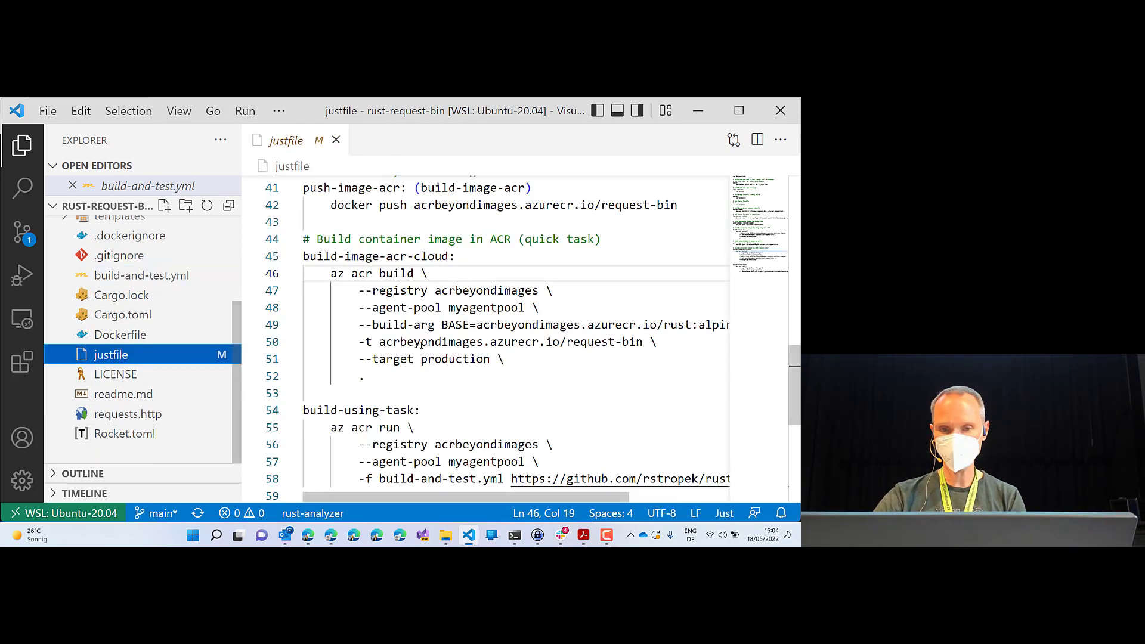
scroll(429, 340, down, 1)
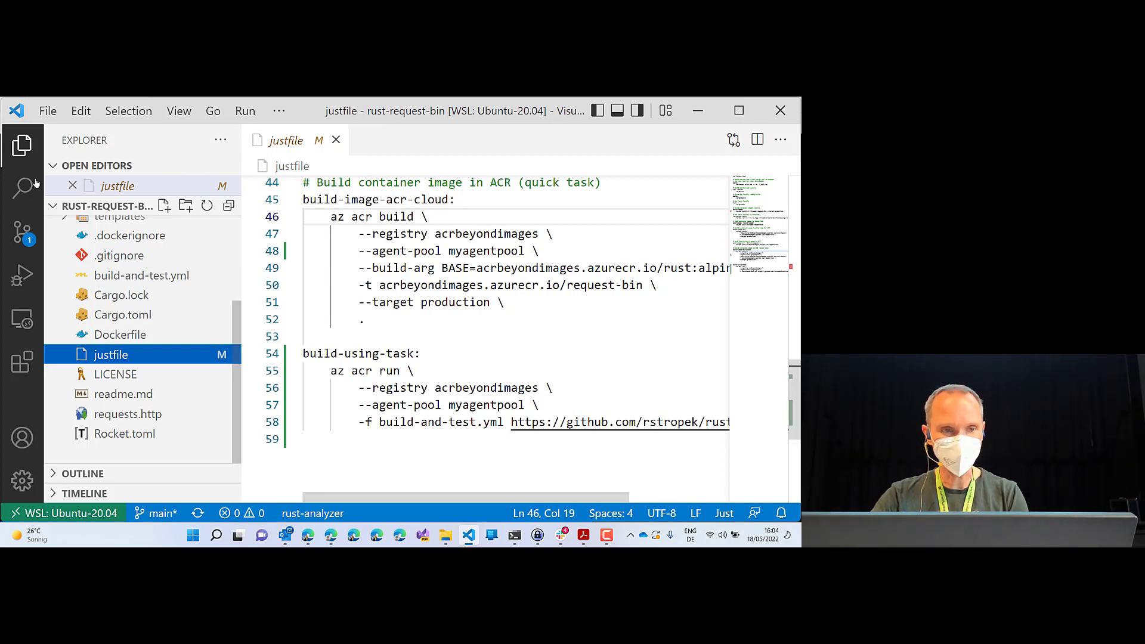
click(21, 145)
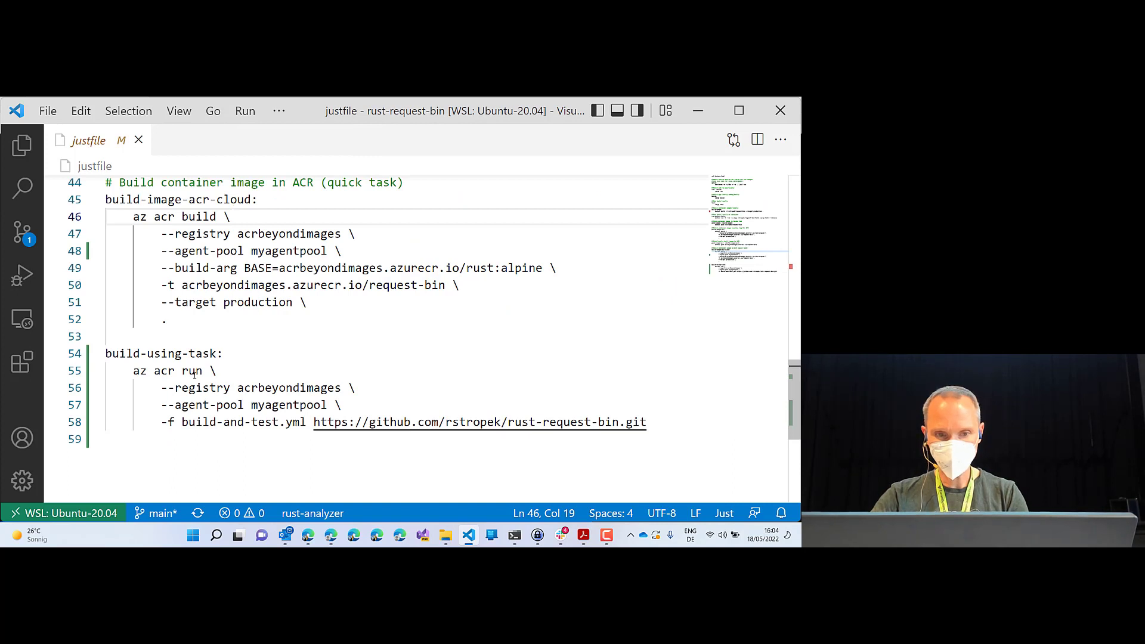
- Box the build-using-task recipe and its -f line, mark build-and-test.yml and the repository URL with arrows, and clear the annotations
mouse_move(192, 383)
mouse_down()
mouse_move(665, 455)
mouse_move(667, 446)
mouse_up()
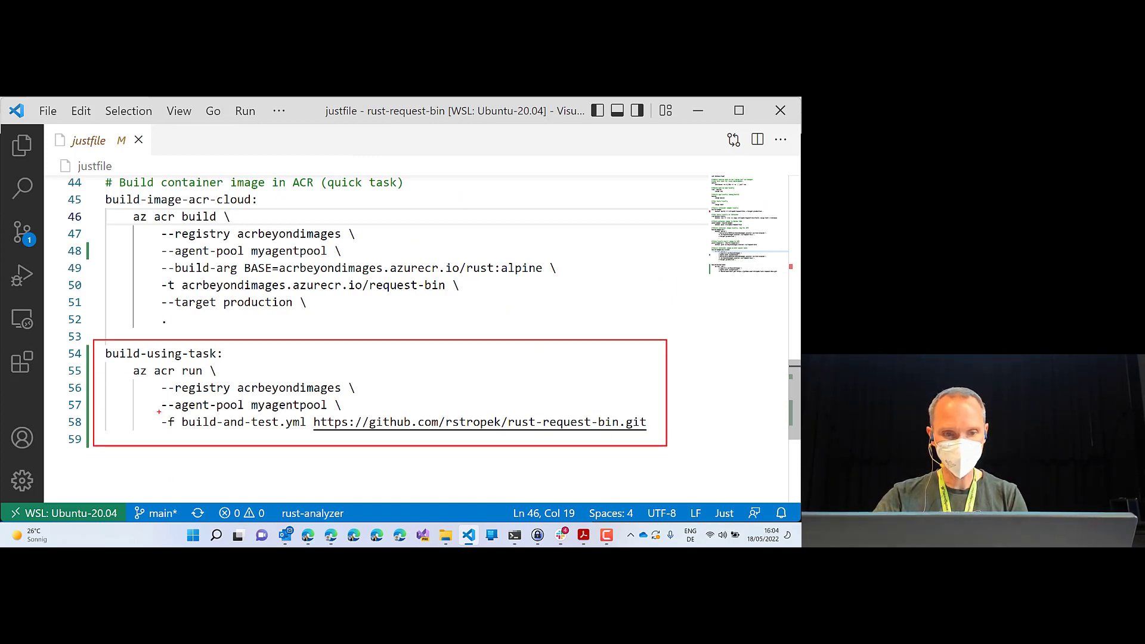
mouse_move(159, 411)
mouse_down()
mouse_move(221, 424)
mouse_move(656, 437)
mouse_up()
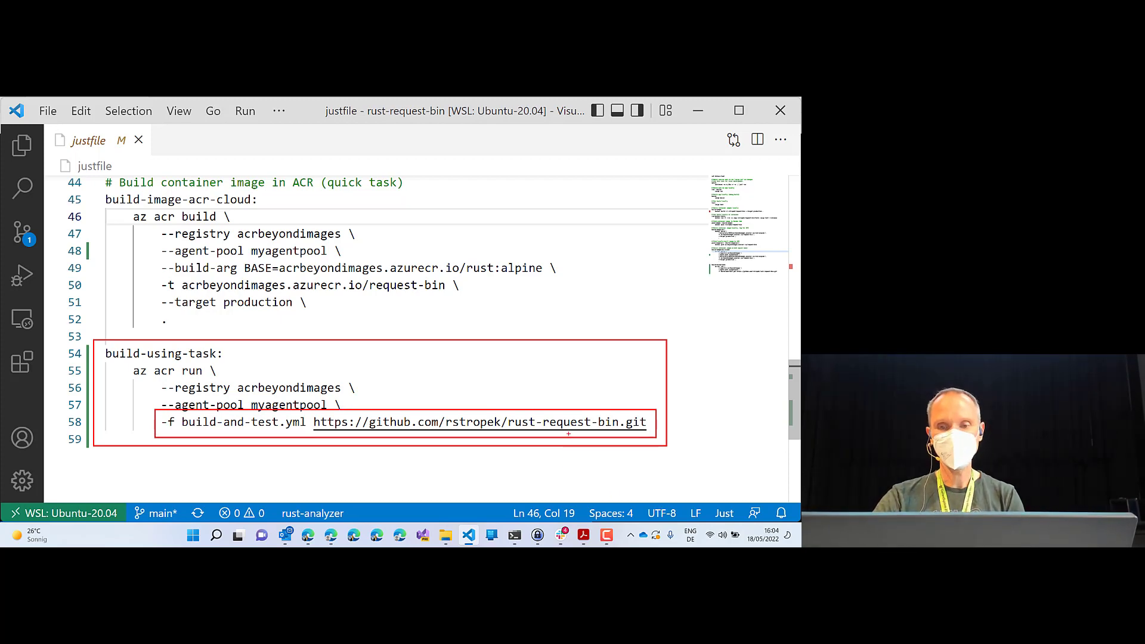
drag(569, 434, 574, 457)
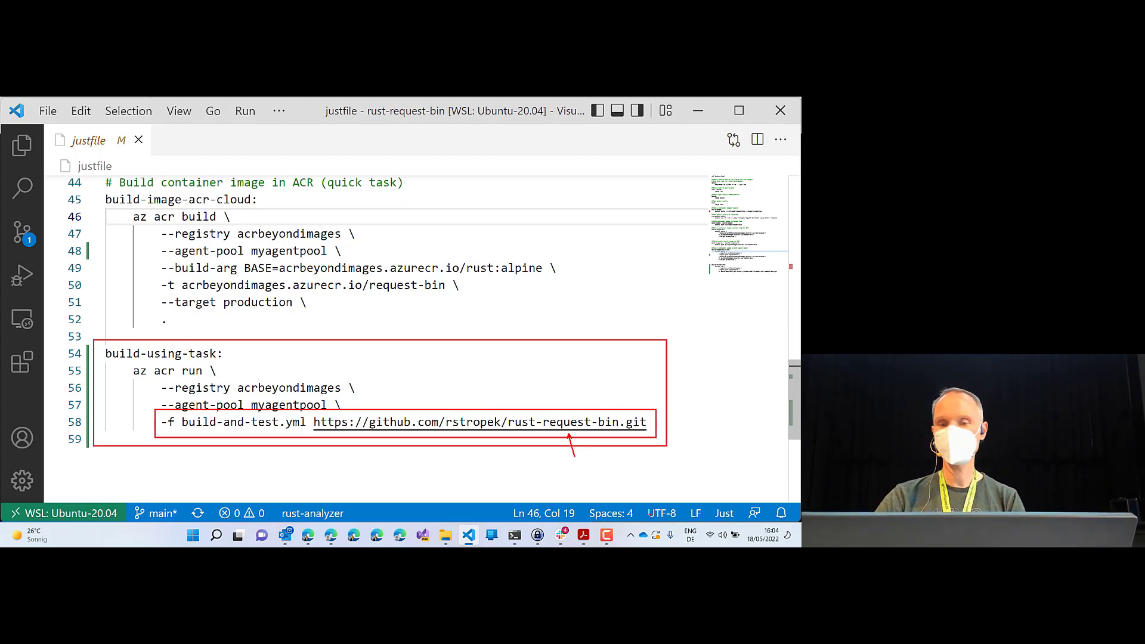
drag(276, 434, 279, 457)
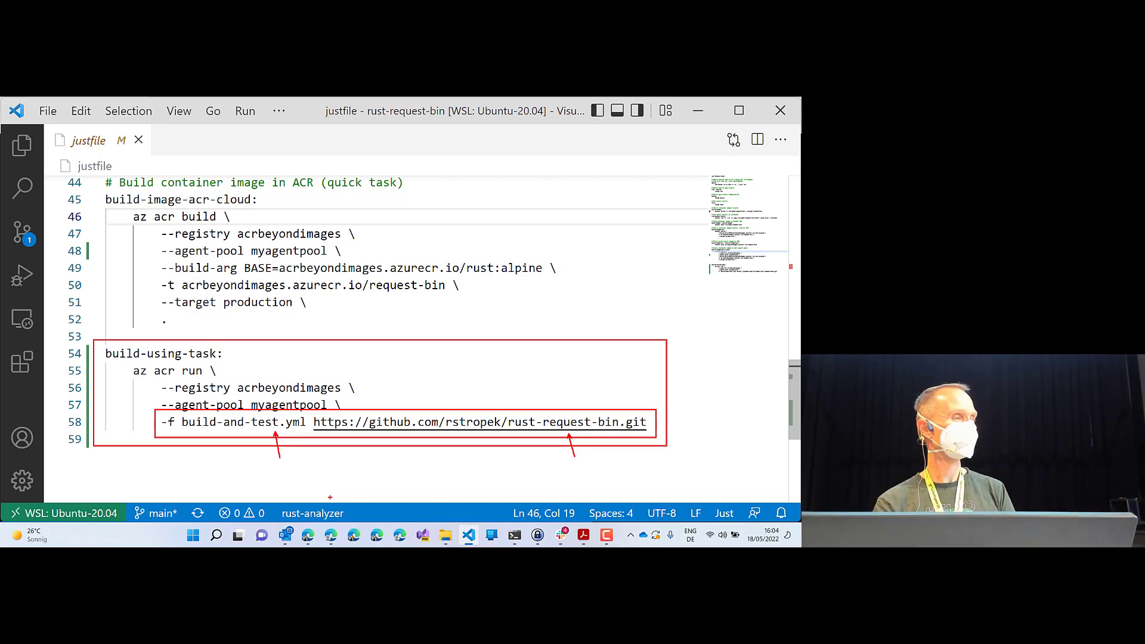
key(Escape)
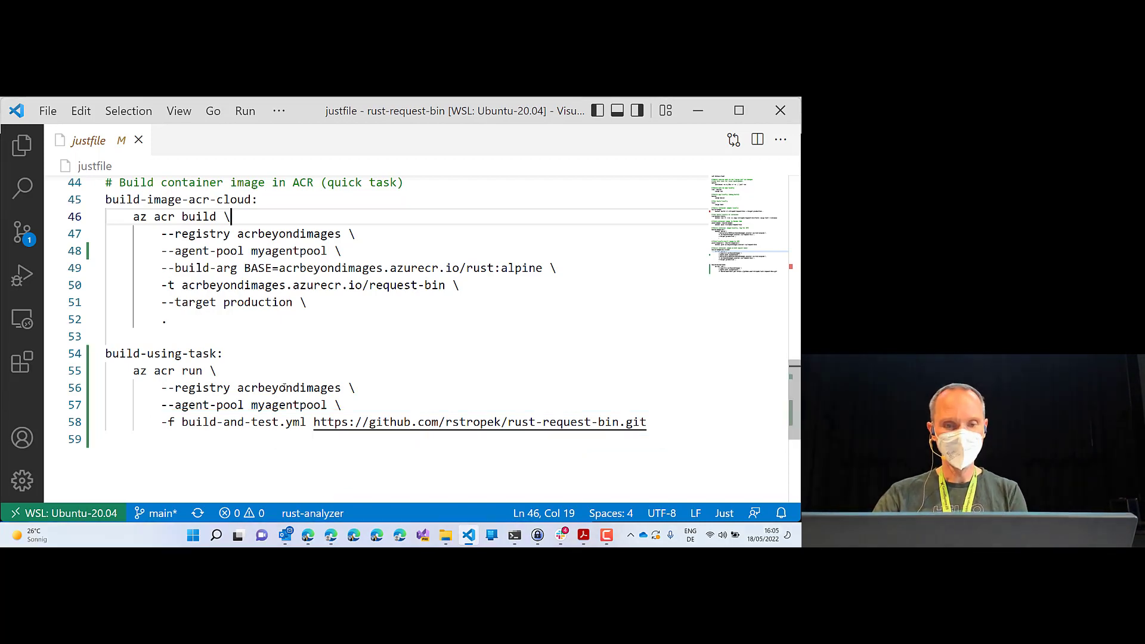
- Switch to the Azure portal and open the logs of run cbd from the acrbeyondimages registry's task runs
click(309, 472)
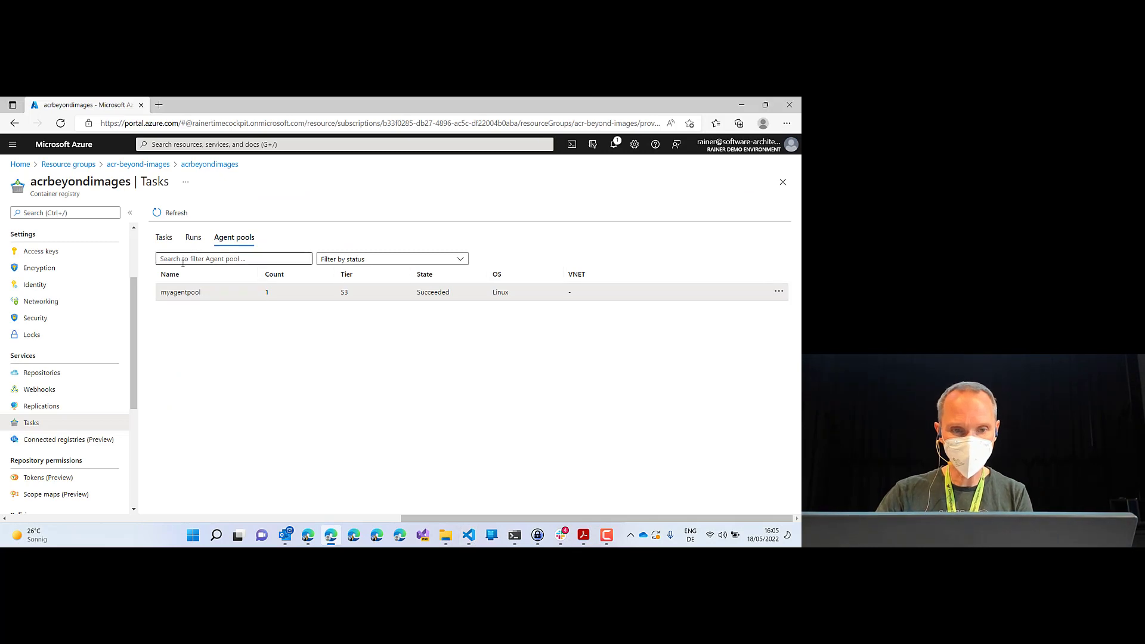
click(193, 237)
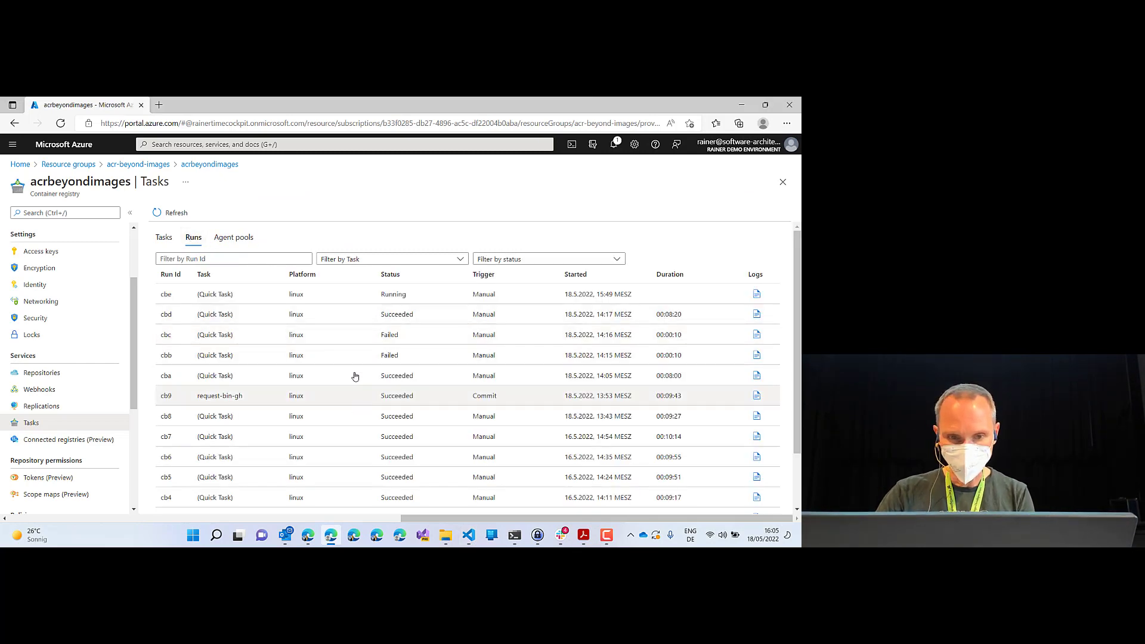
click(370, 316)
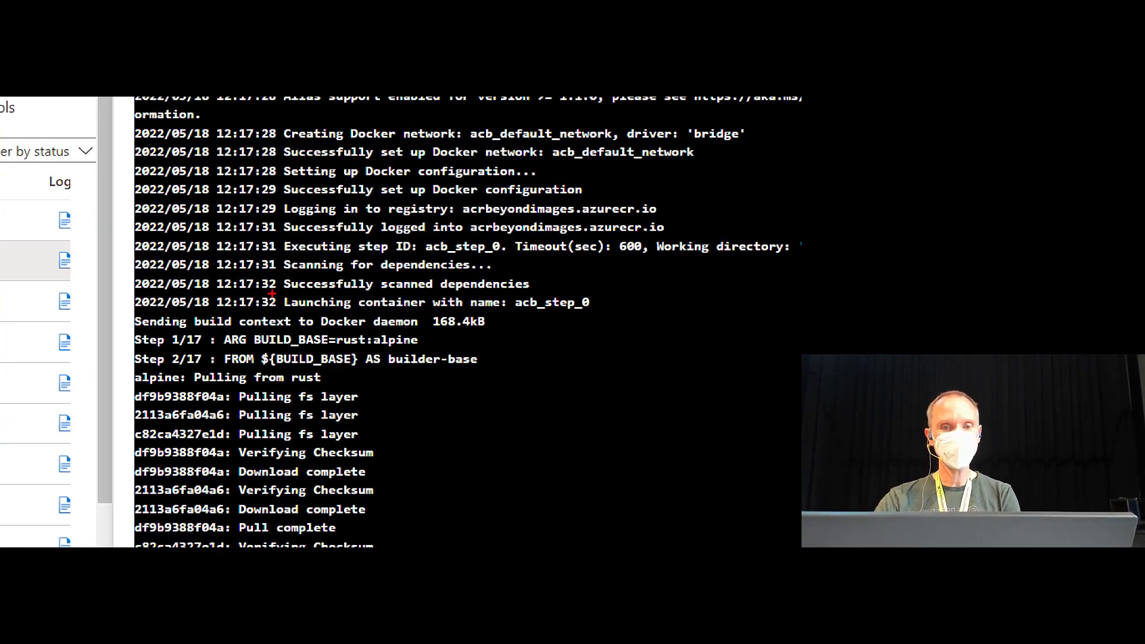
- Box the log line launching container acb_step_0, point an arrow at the container name, and clear the annotations
drag(272, 291, 631, 315)
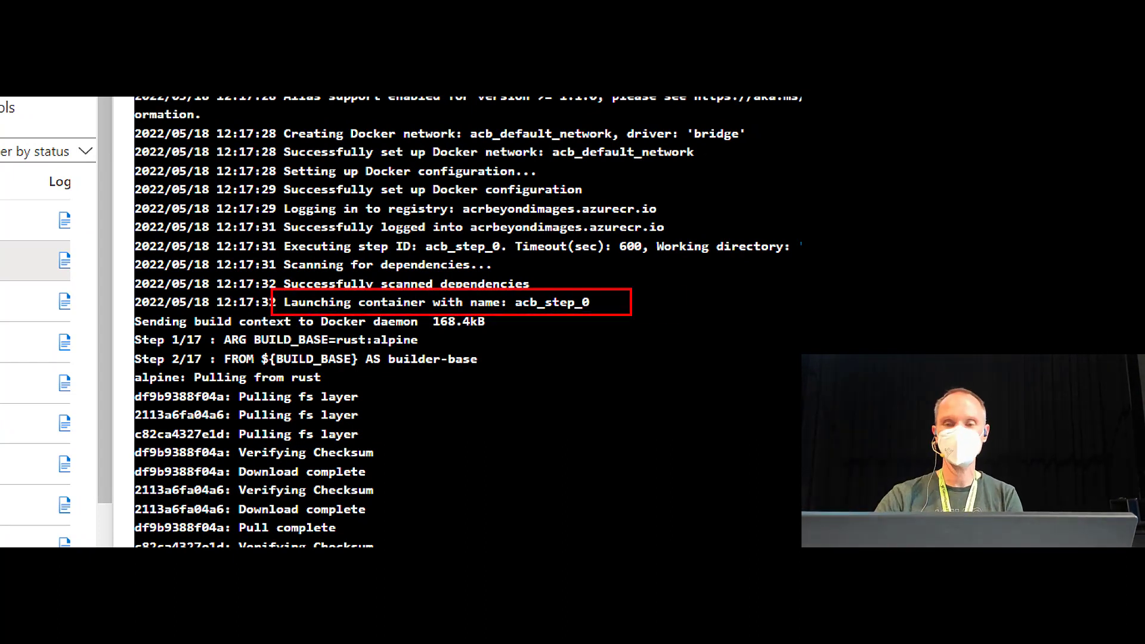
drag(595, 310, 607, 340)
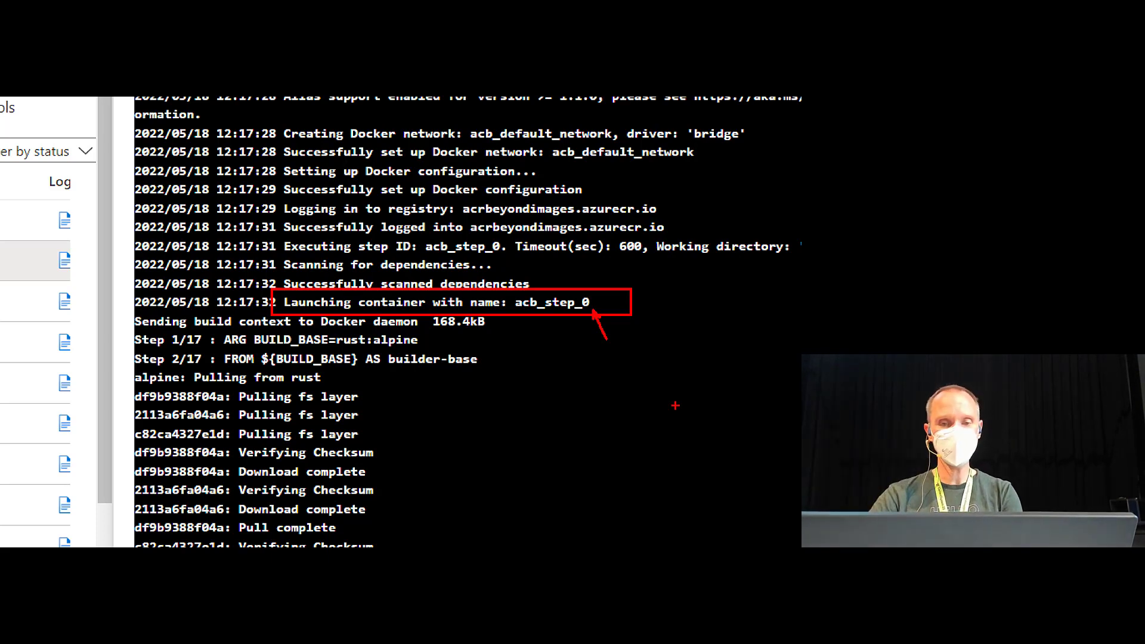
key(Escape)
- Examine the rest of the acb_step_0 output, mark the image tags, its completion and the acb_step_1 launch, and clear the annotations
scroll(534, 405, down, 15)
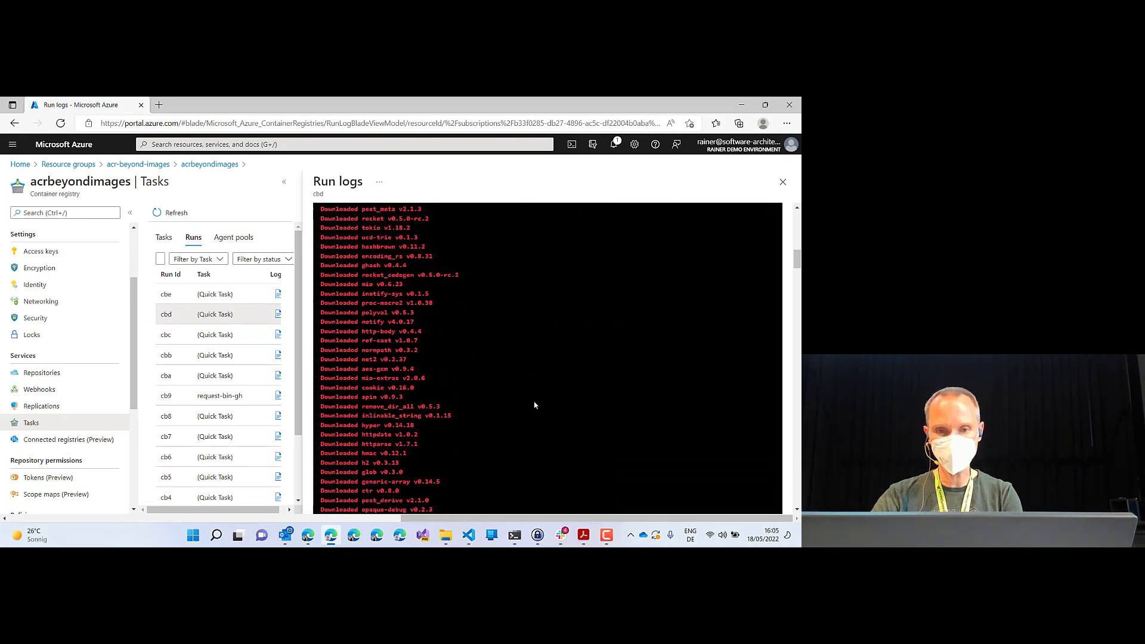
scroll(535, 404, down, 15)
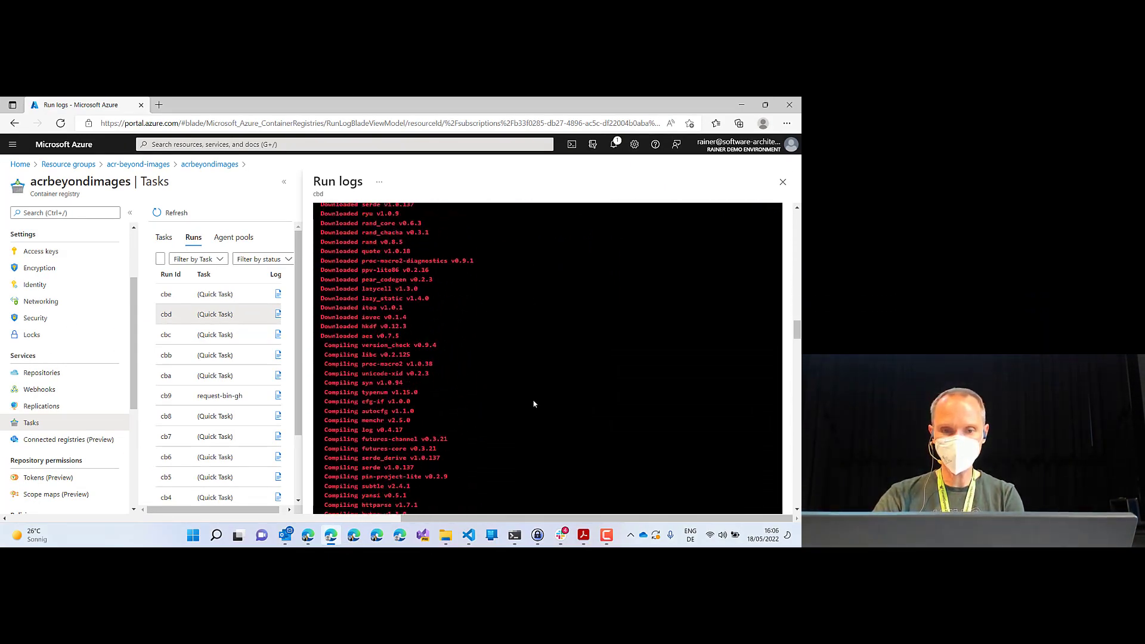
scroll(534, 404, down, 15)
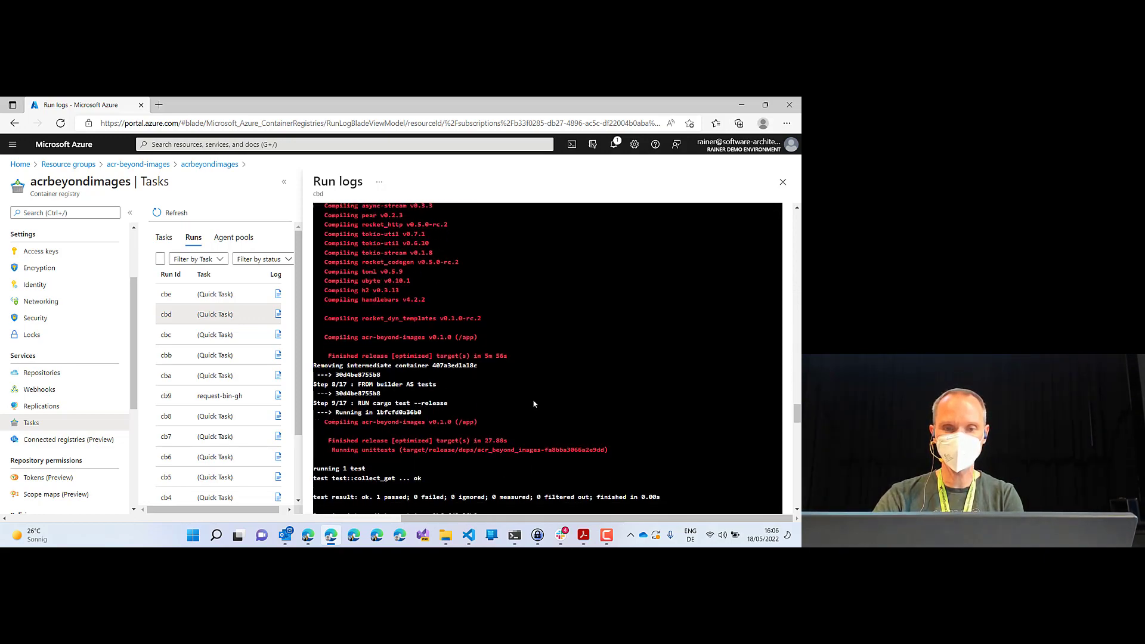
scroll(524, 354, up, 2)
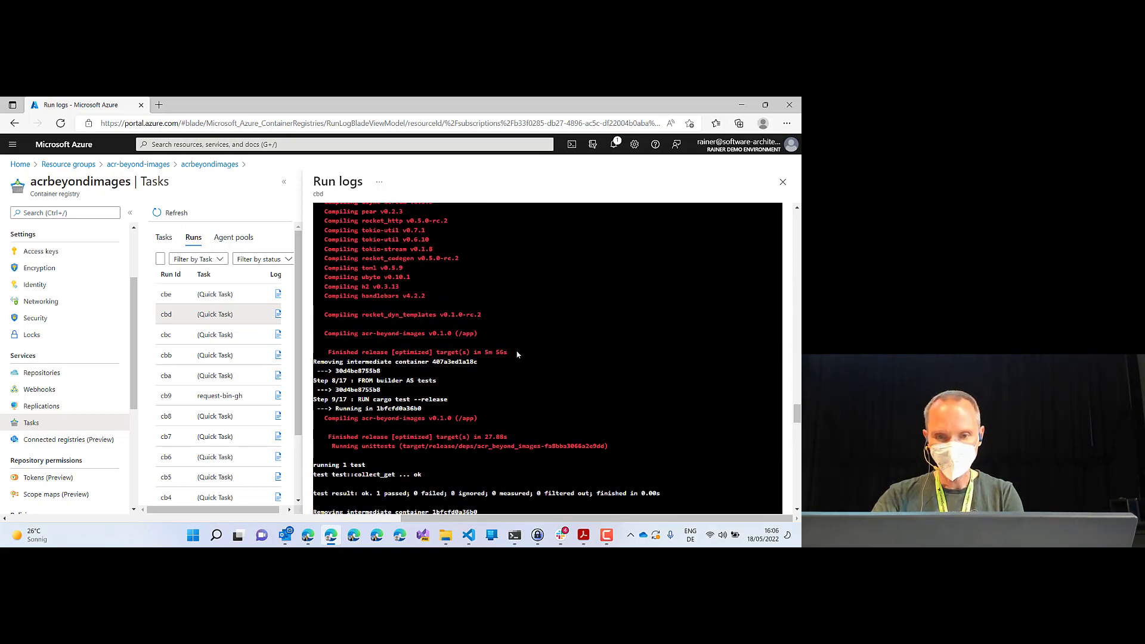
scroll(517, 355, down, 4)
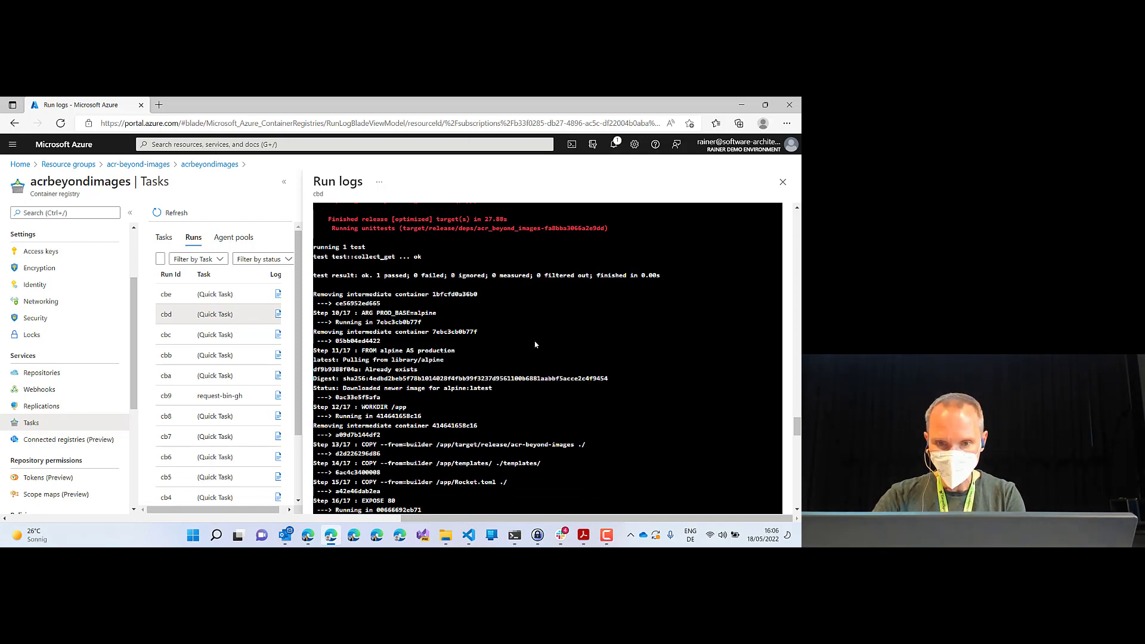
scroll(534, 345, down, 4)
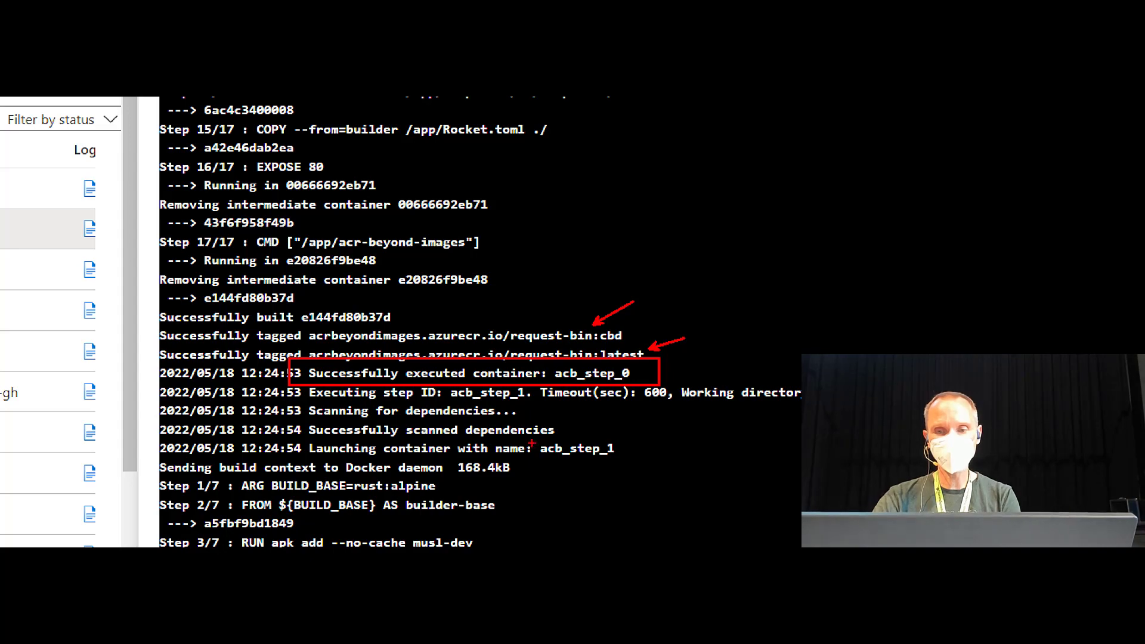
drag(535, 436, 627, 458)
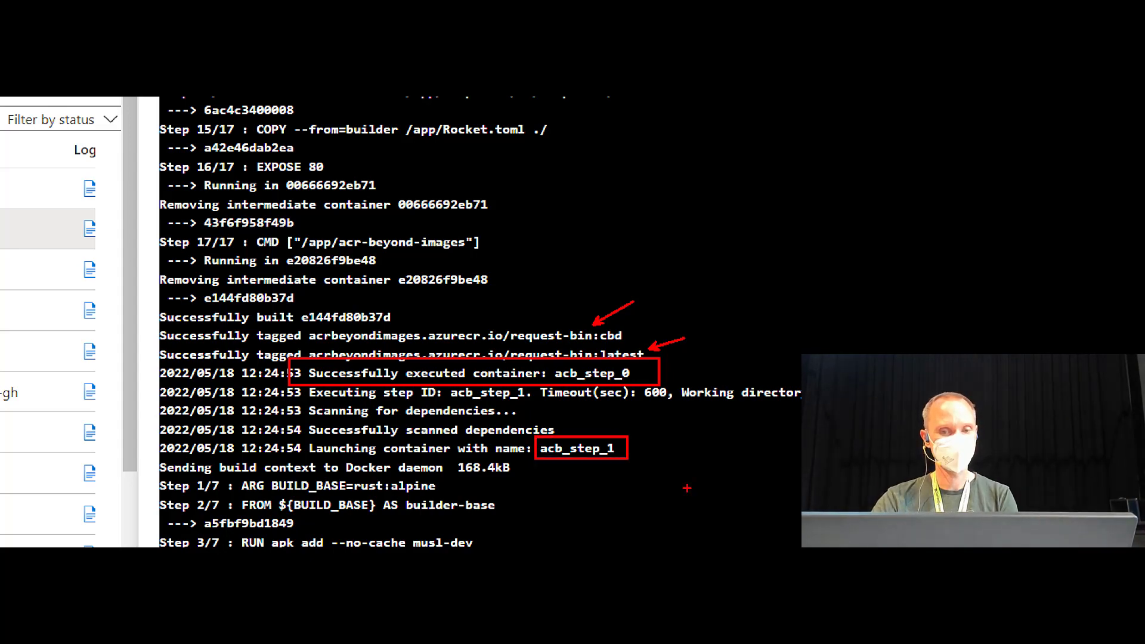
key(Escape)
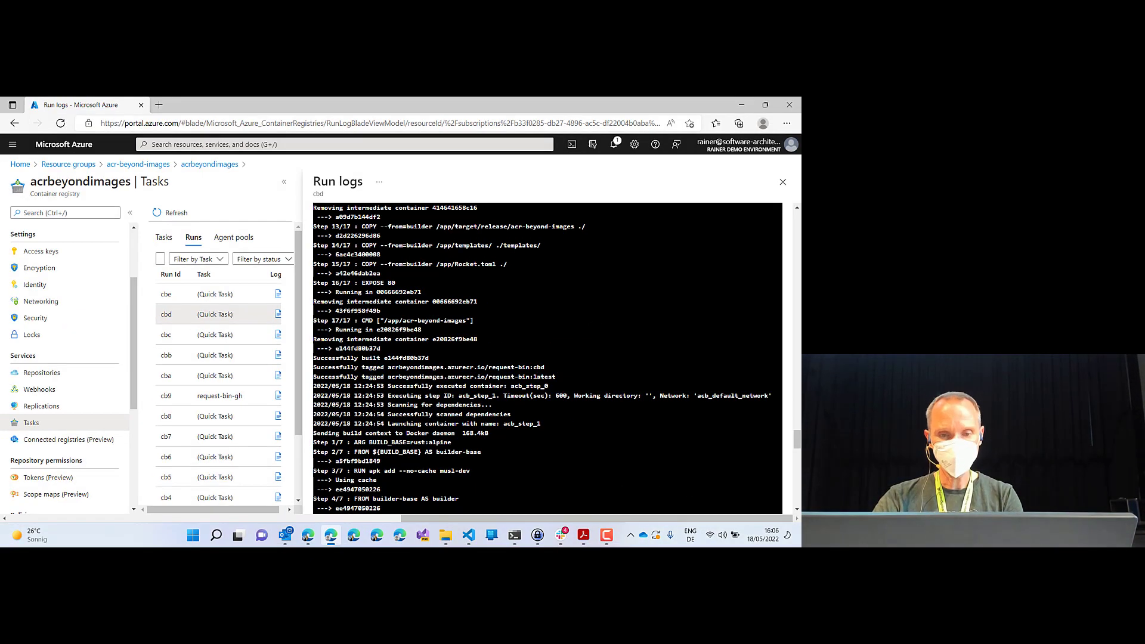
- Zoom in on the acb_step_1 log output and box the cached build layers of steps 3 and 6
key(ctrl+1)
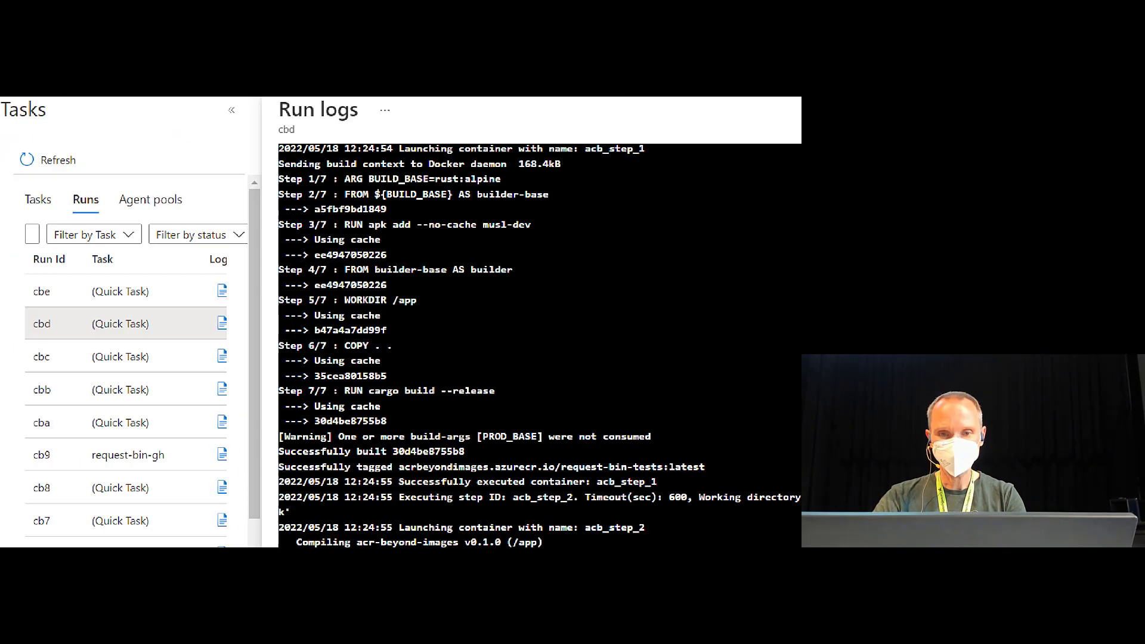
drag(303, 233, 420, 263)
drag(297, 335, 398, 356)
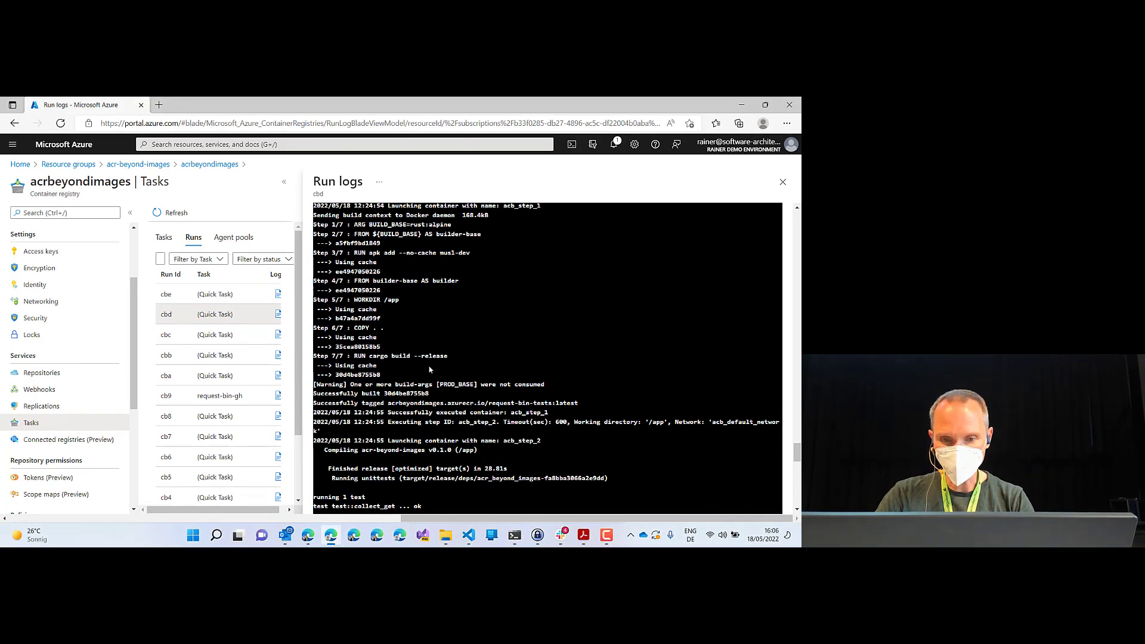
- Box the acb_step_2 container name and the unit test result in the run log, and clear the annotations
scroll(429, 369, down, 4)
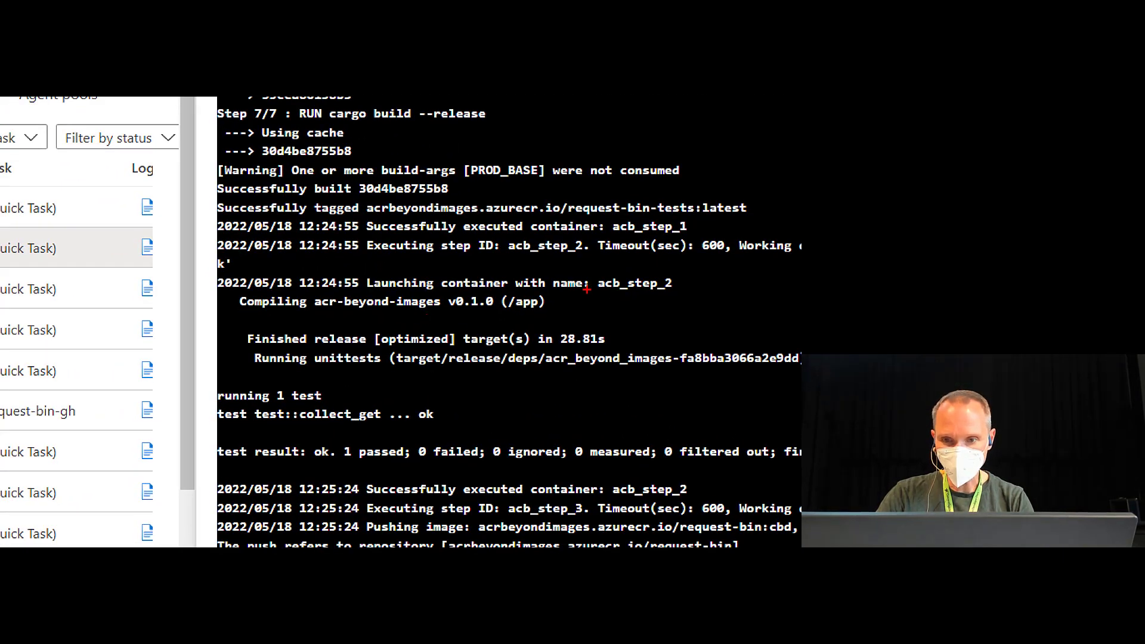
drag(589, 273, 697, 295)
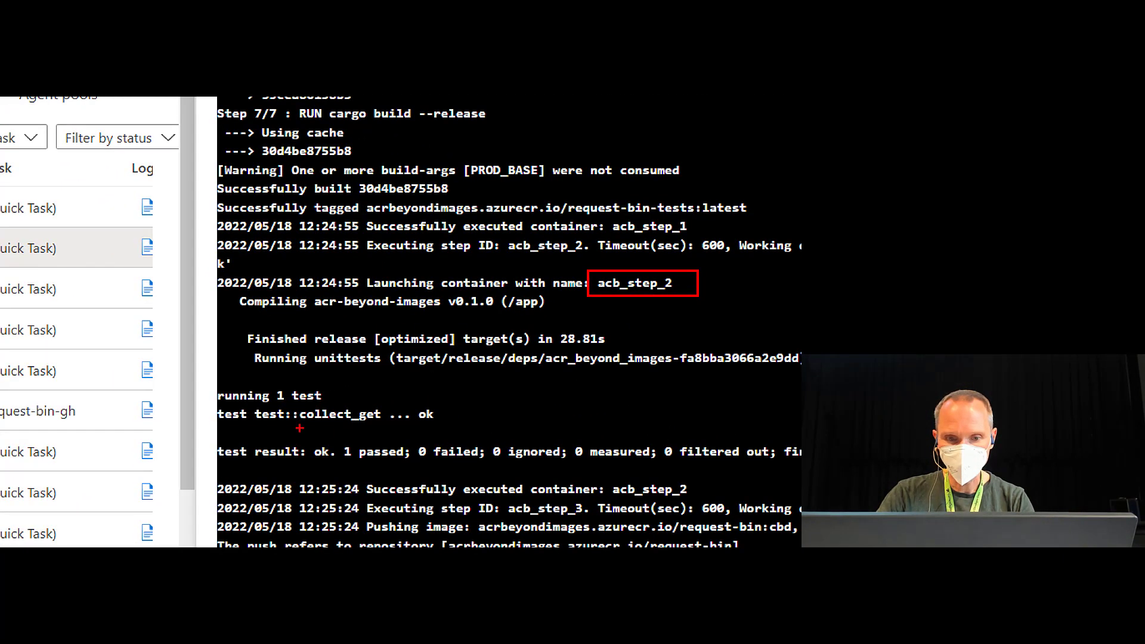
drag(298, 431, 422, 464)
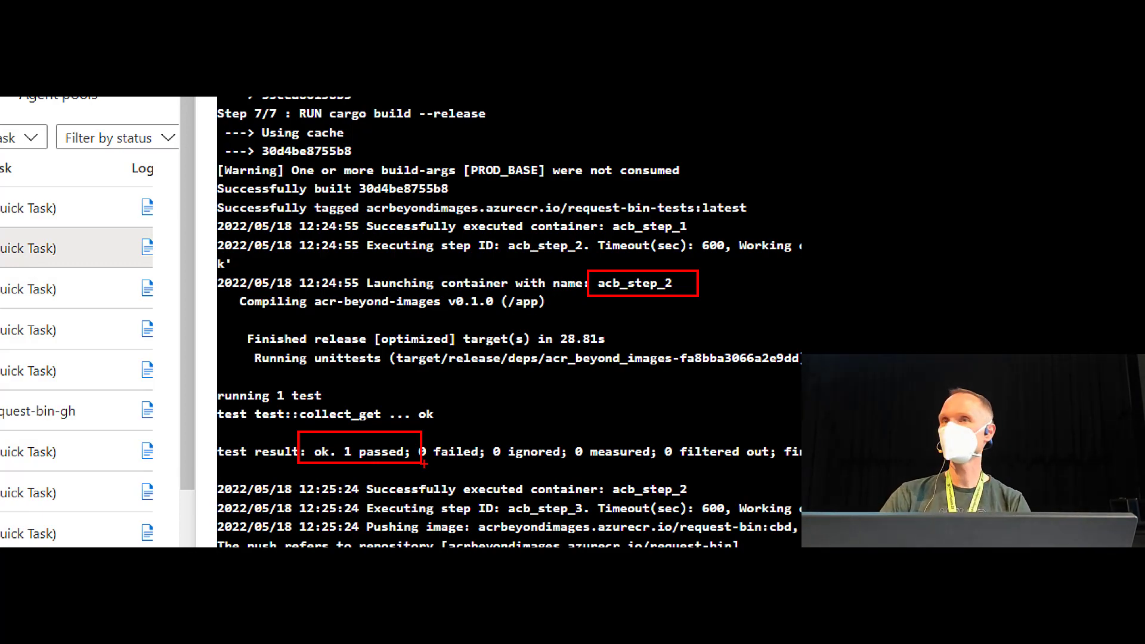
key(Escape)
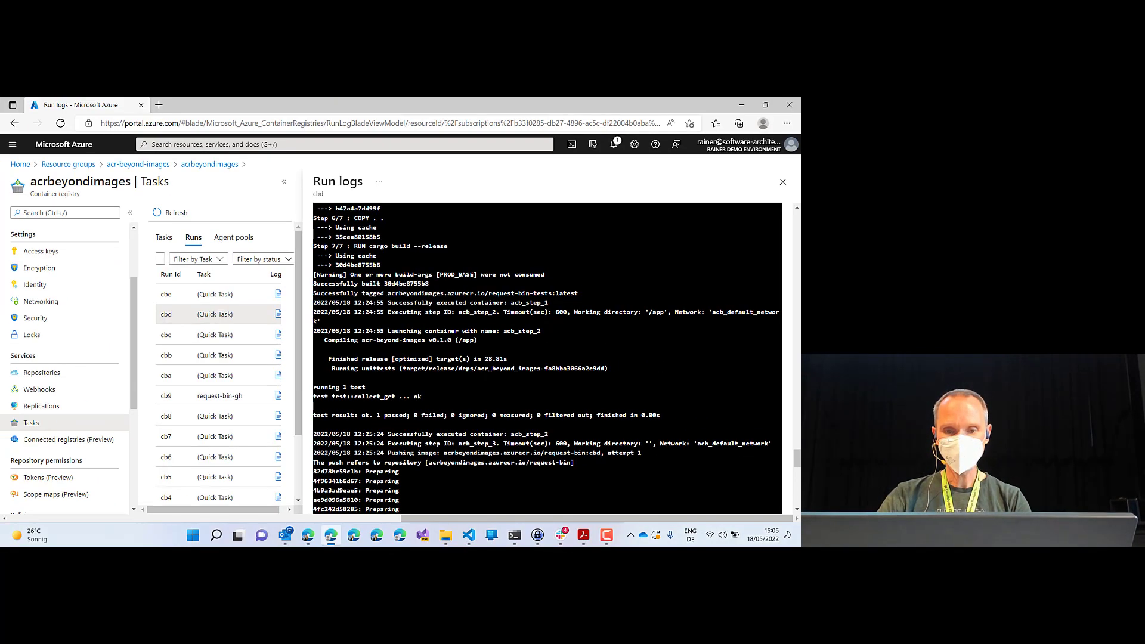
- Review the image push, step summaries and dependency list through the end of run cbd's log, and close the log
scroll(548, 358, down, 5)
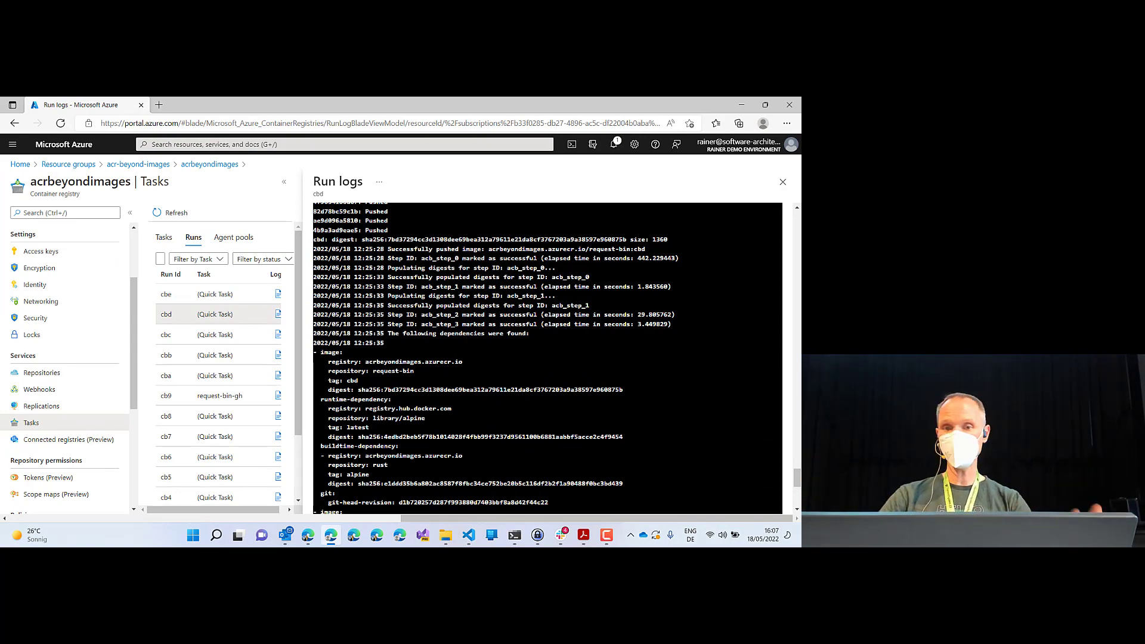
key(ctrl+1)
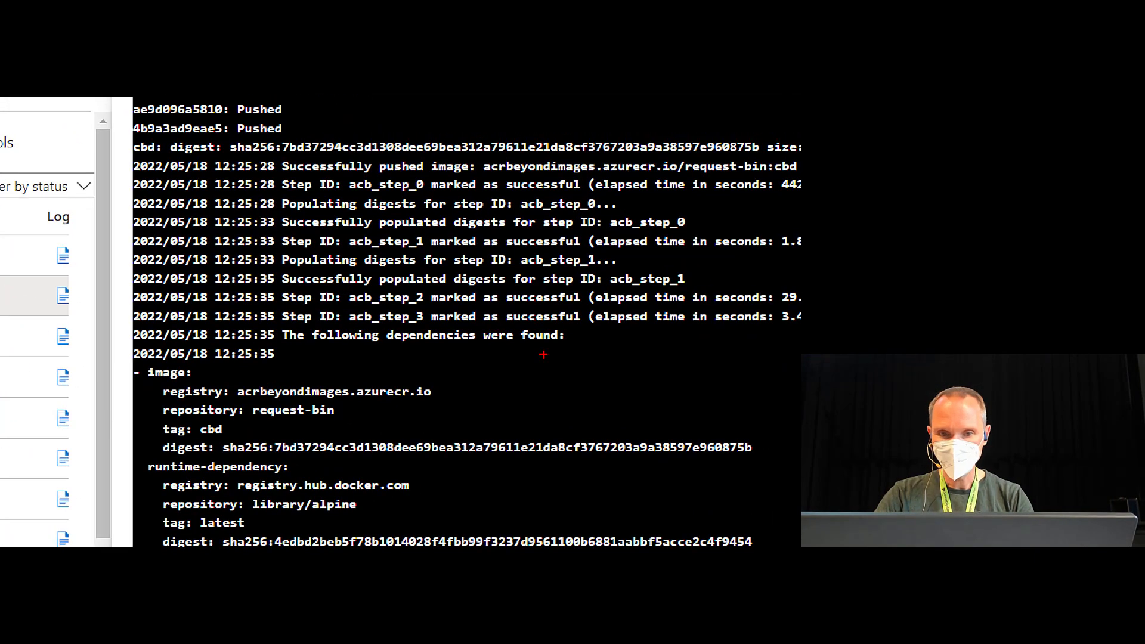
key(Escape)
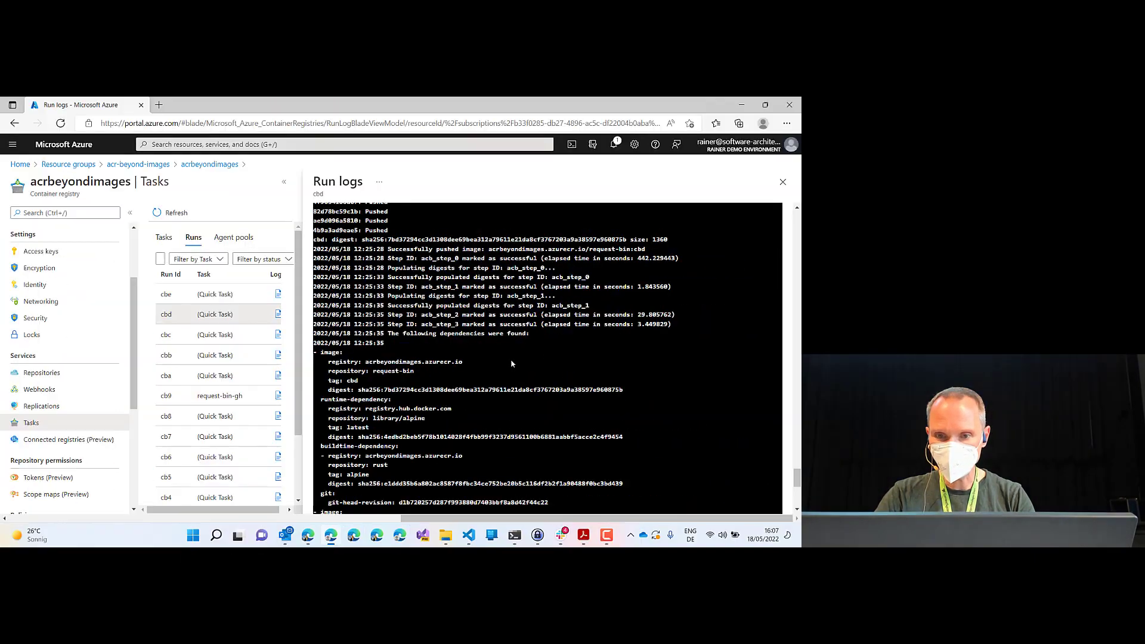
scroll(506, 356, down, 5)
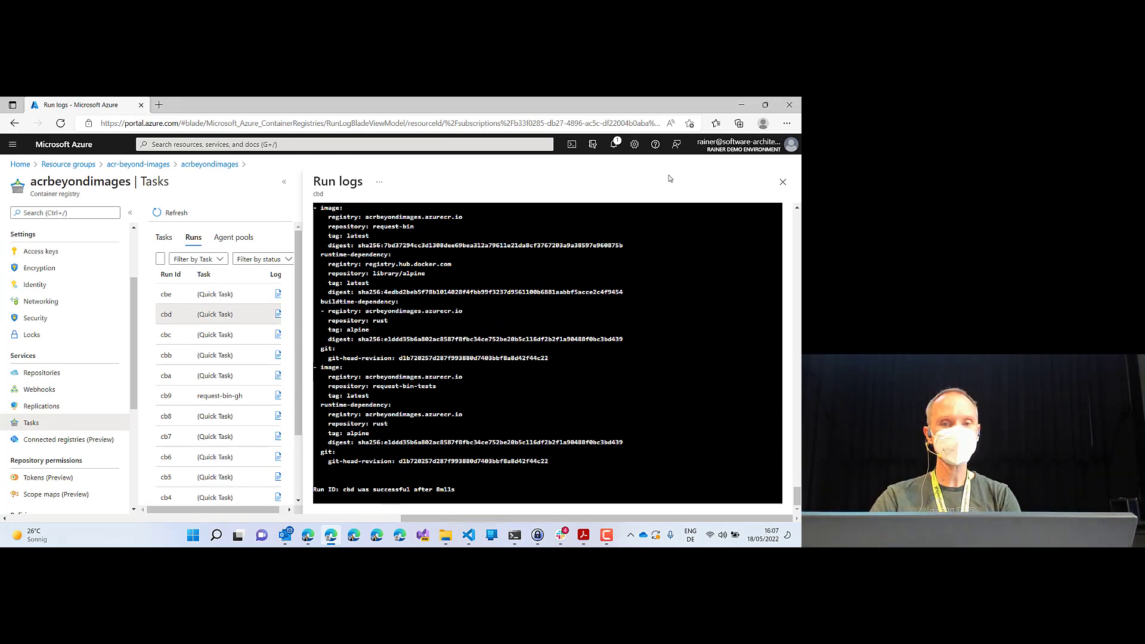
click(783, 182)
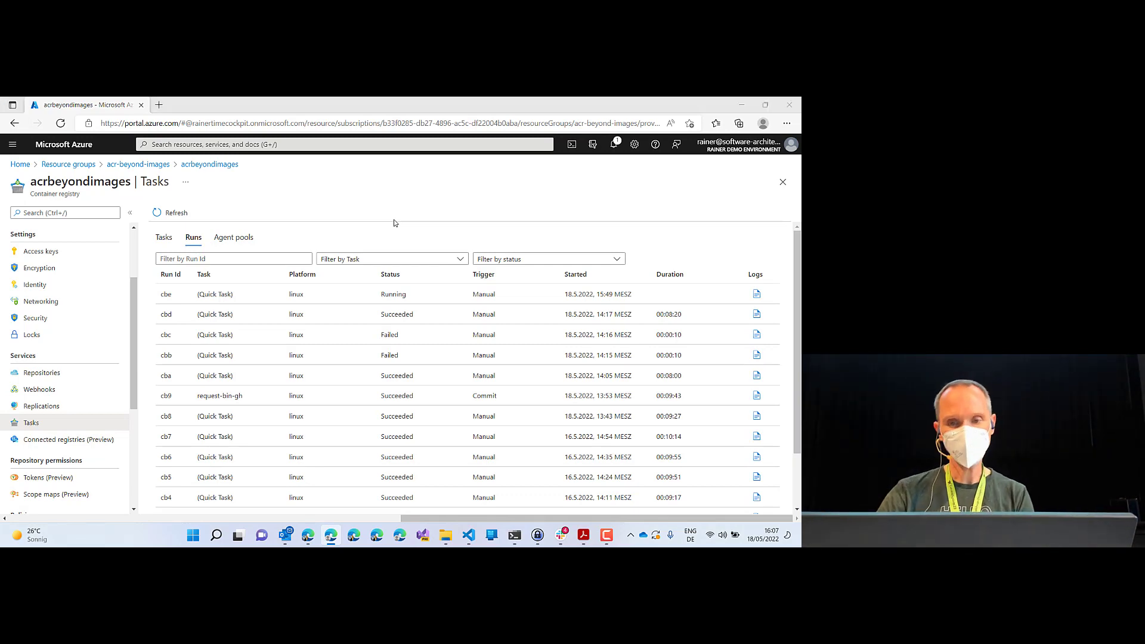
- Switch to the slide deck and reveal the Multi-step ACR Tasks bullets through the task definition items
key(alt+Tab)
key(alt+Tab)
key(Right)
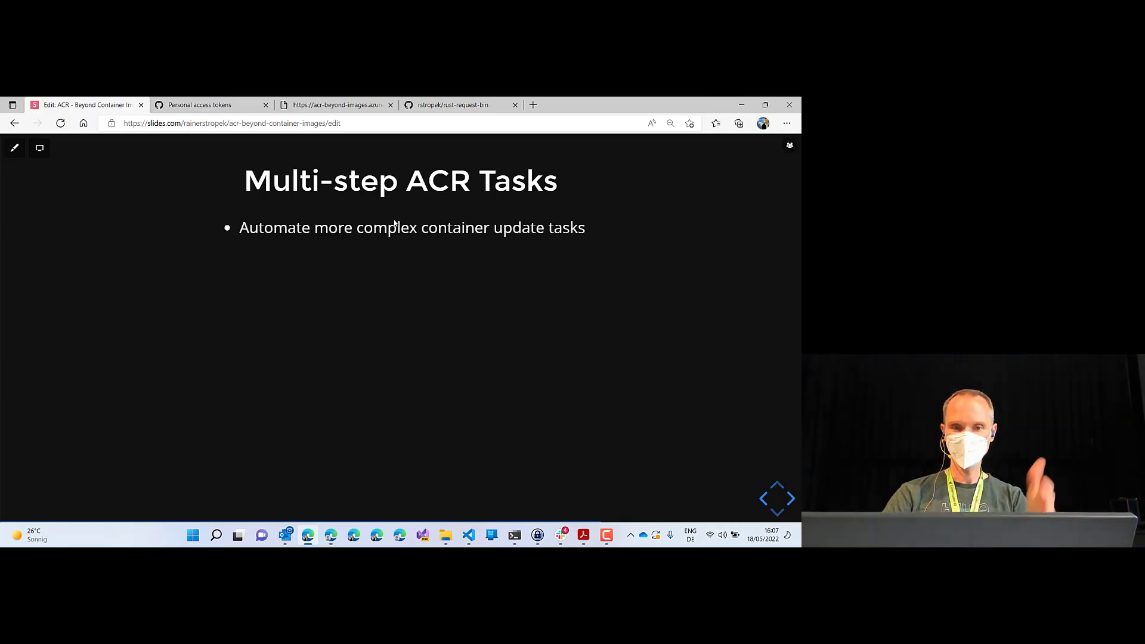
key(Right)
key(Right)
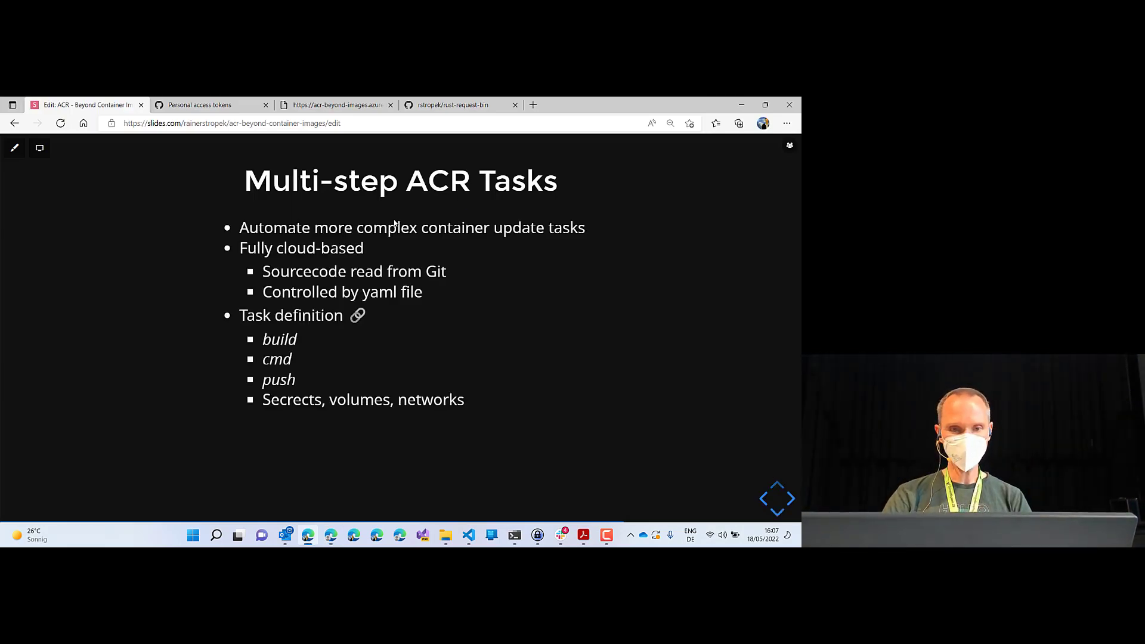
- Advance to the Task Triggers slide, preview its bullets, and step back to the manually triggered quick tasks bullet
key(Down)
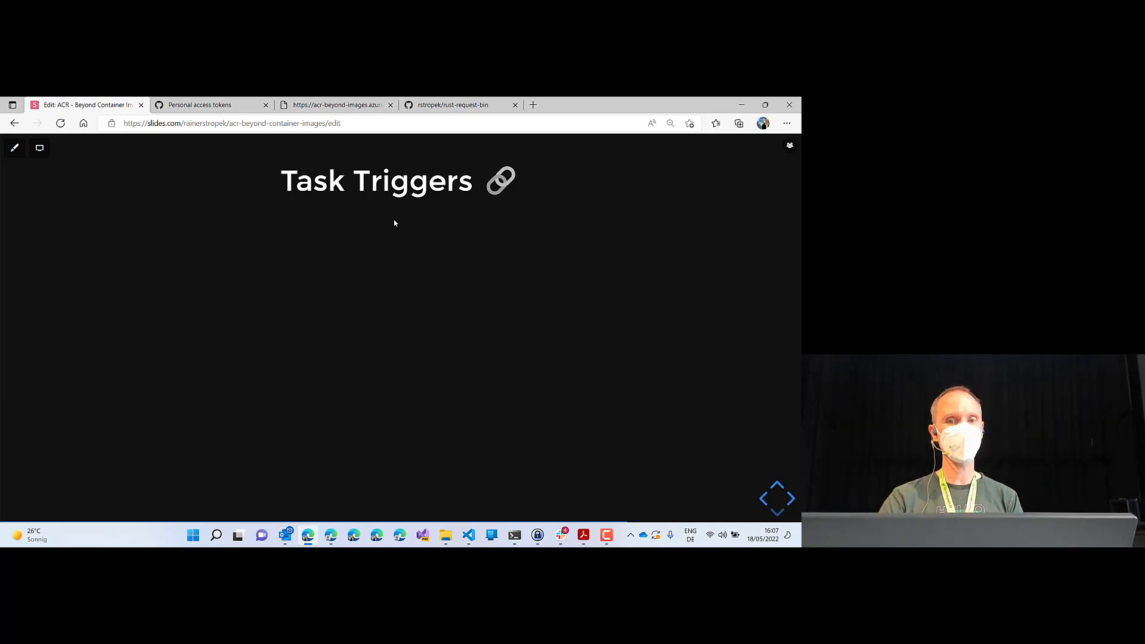
key(Right)
key(Right)
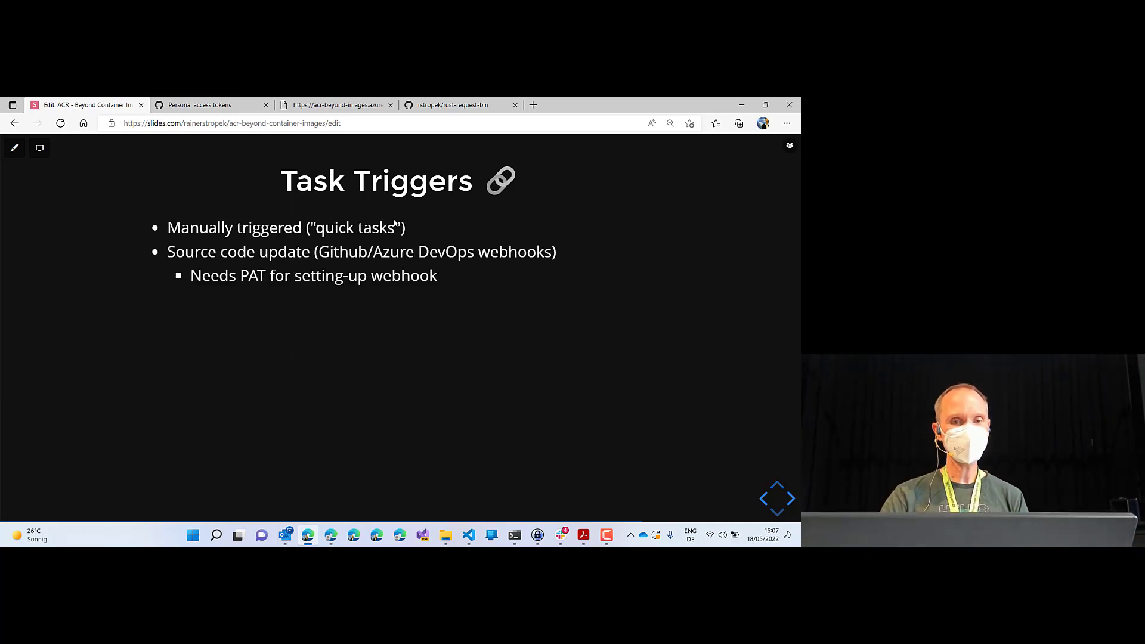
key(Right)
key(Right)
key(Left)
key(Left)
key(Left)
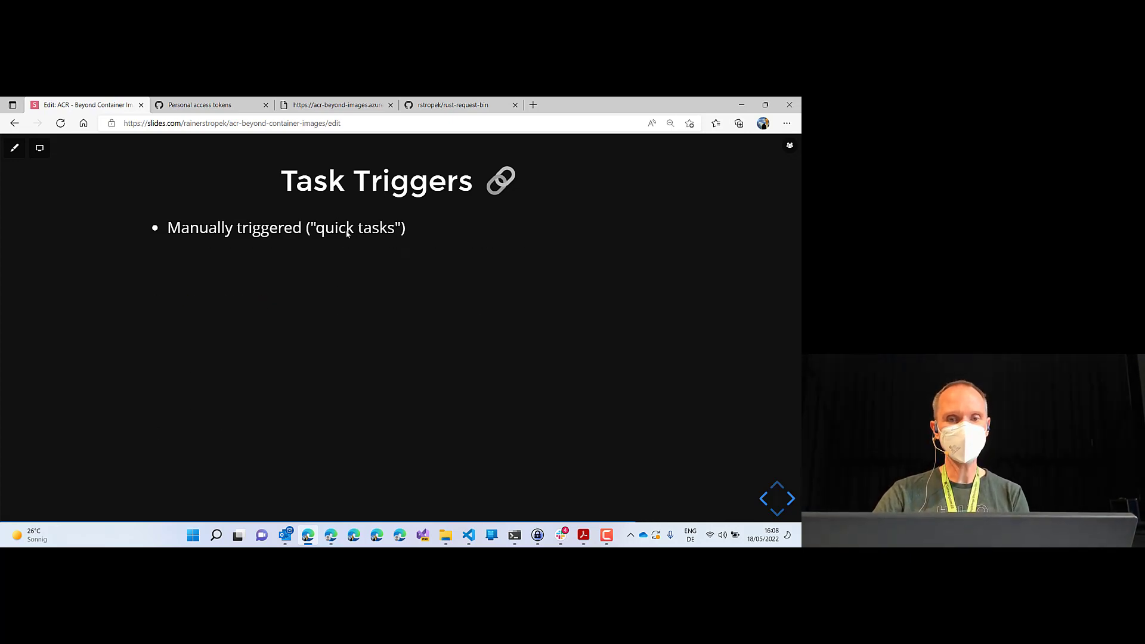
key(super+Tab)
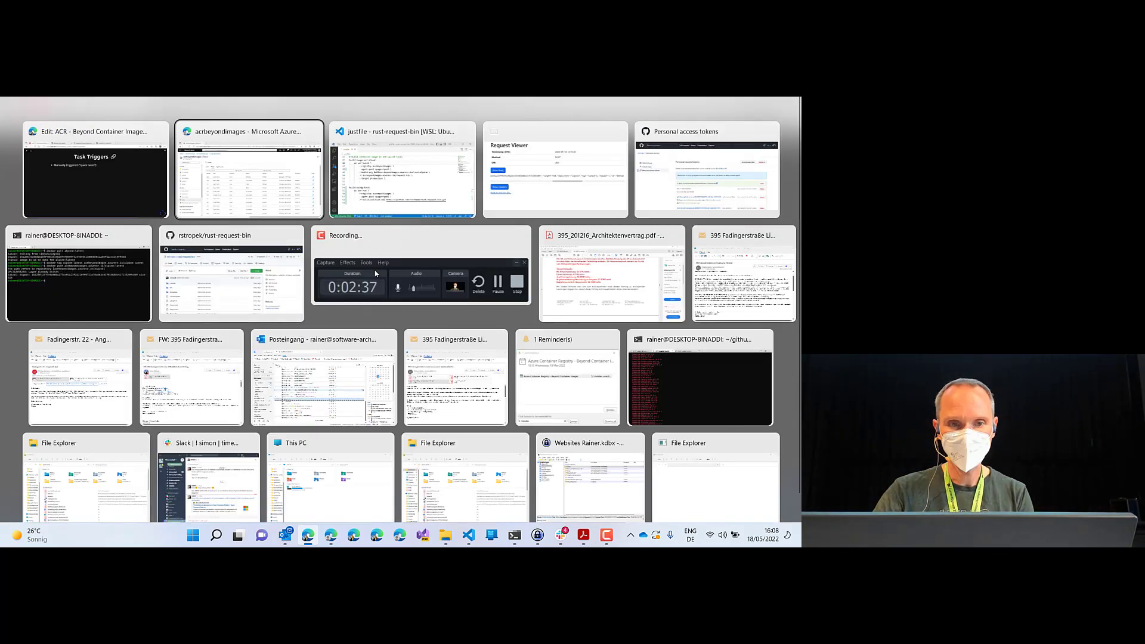
key(Right)
key(Right)
key(Return)
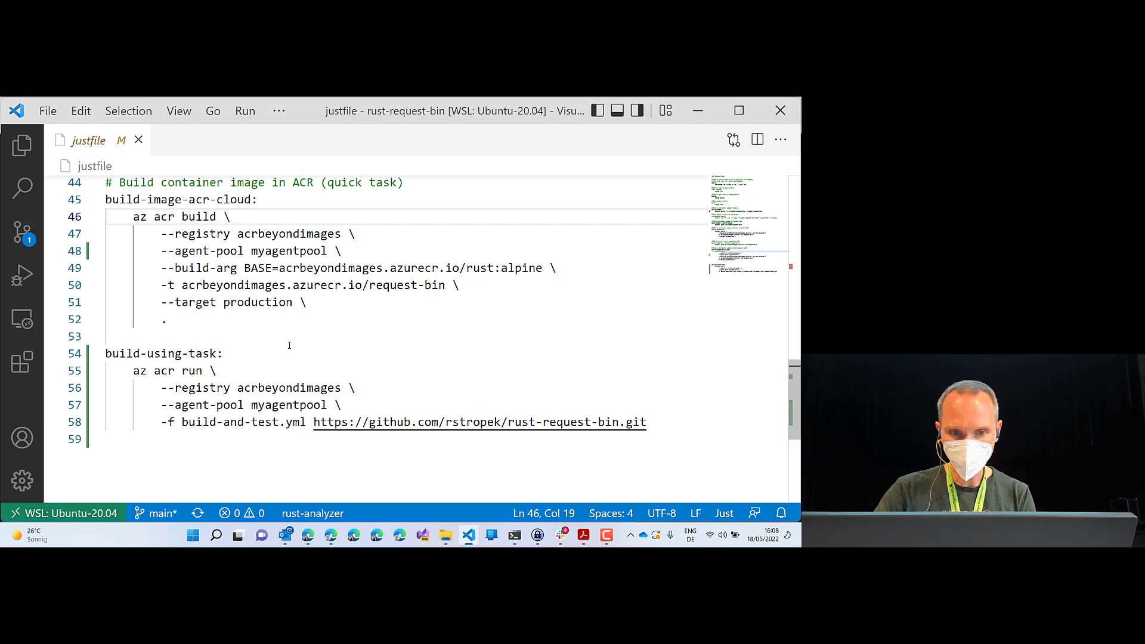
click(259, 322)
key(super+Tab)
key(Right)
key(Return)
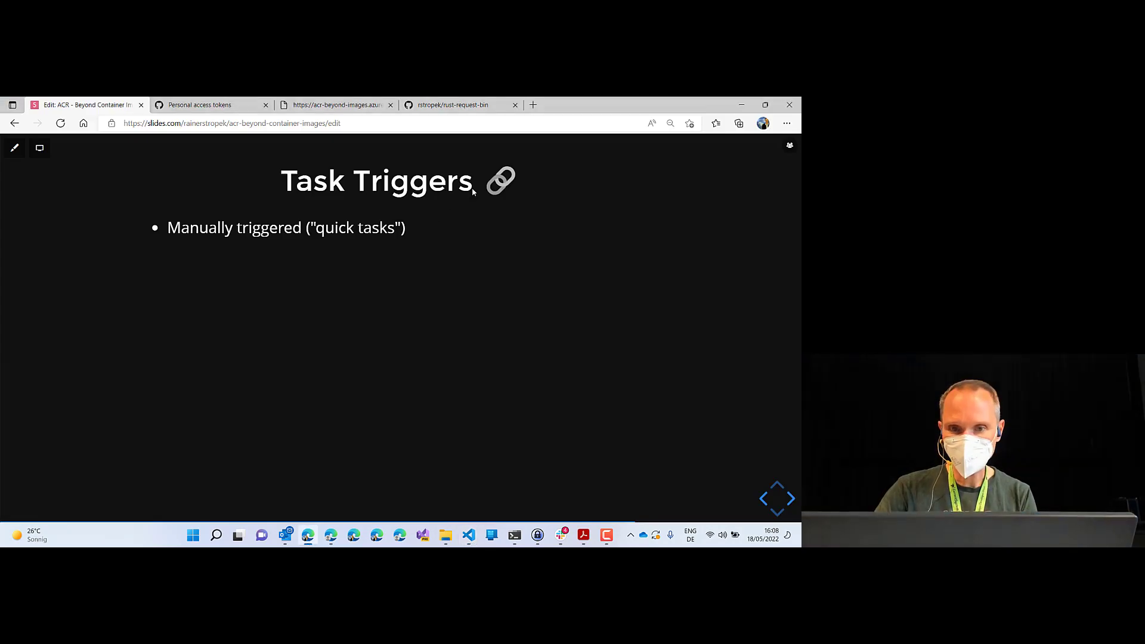
key(alt+Tab)
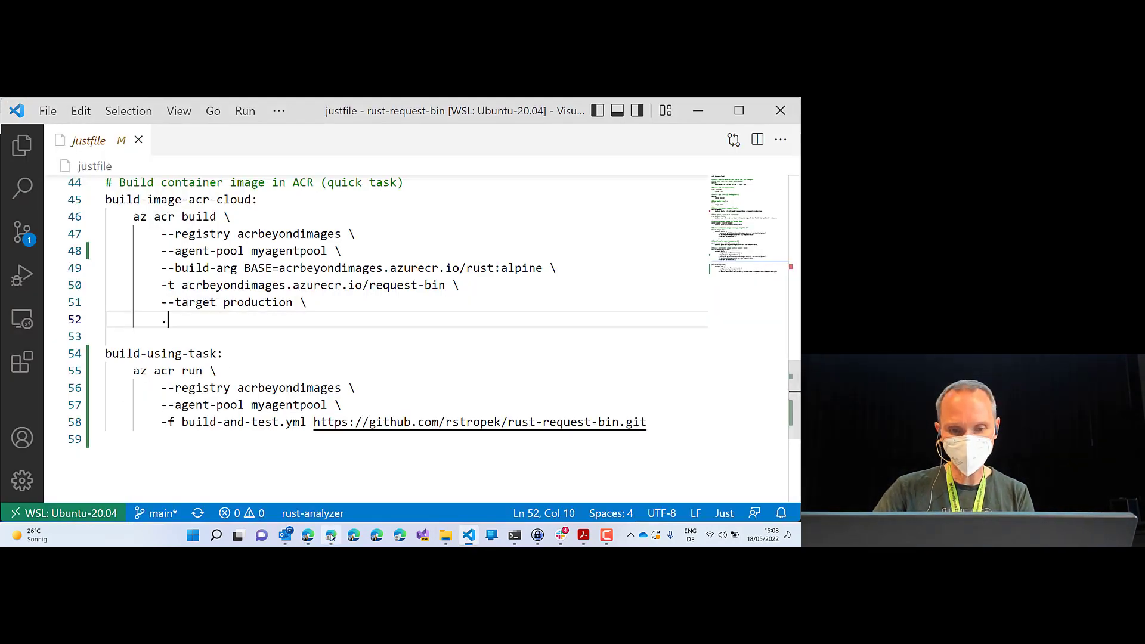
- Switch to the Azure portal, list the acrbeyondimages registry's tasks, and inspect the triggers of request-bin-gh
key(alt+Tab)
click(164, 237)
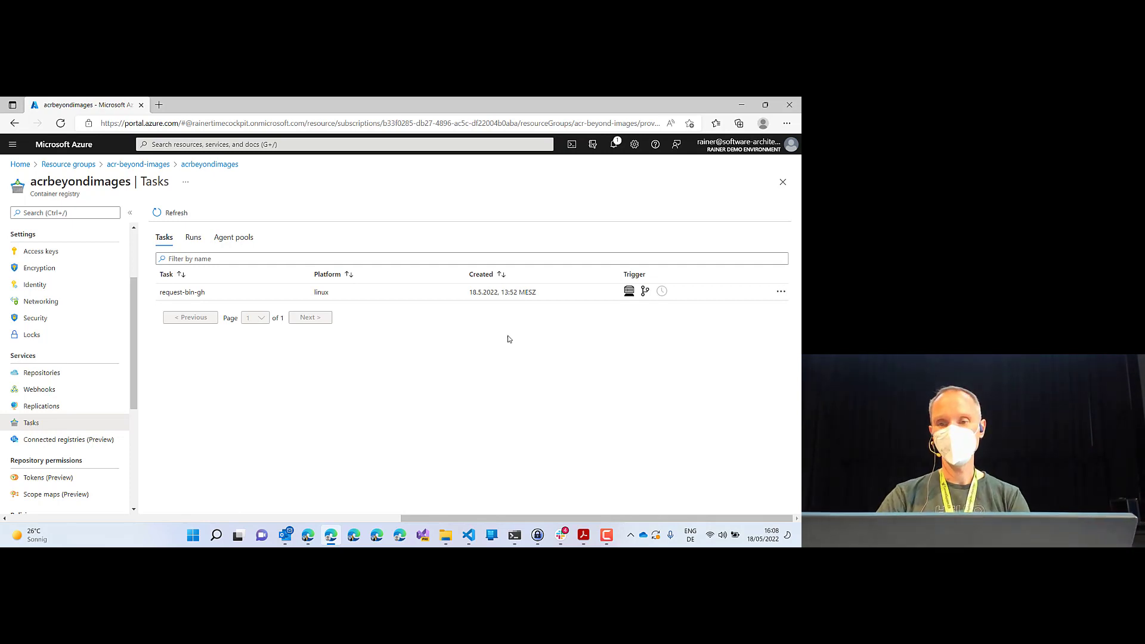
mouse_move(645, 294)
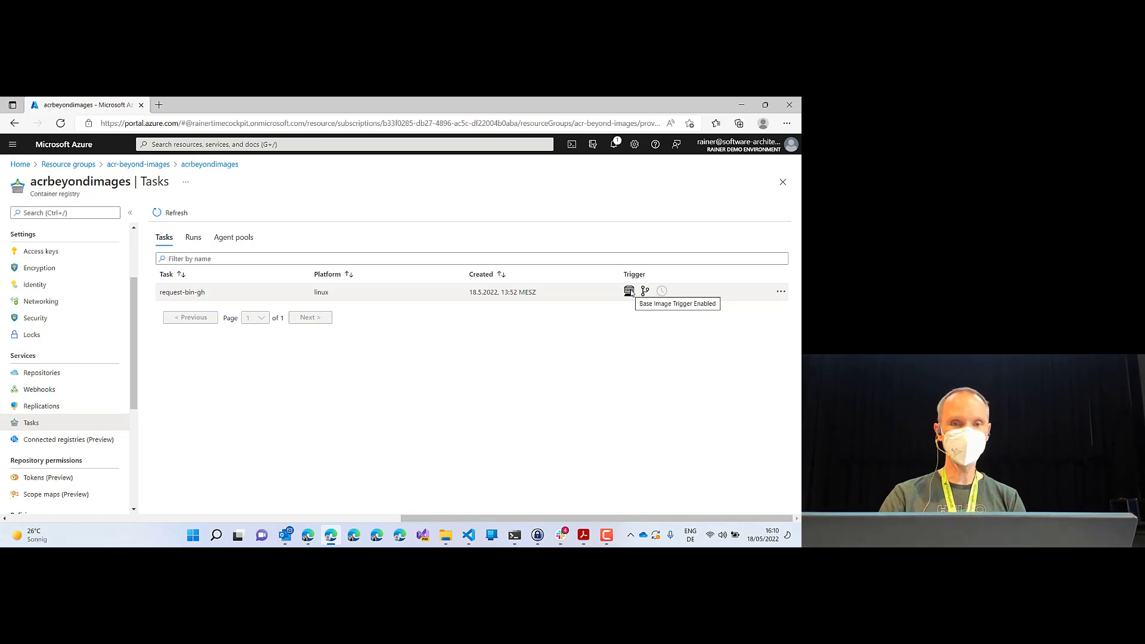
- Show the registry's task runs, box the request-bin-gh run cb9, and mark its Commit trigger
click(193, 237)
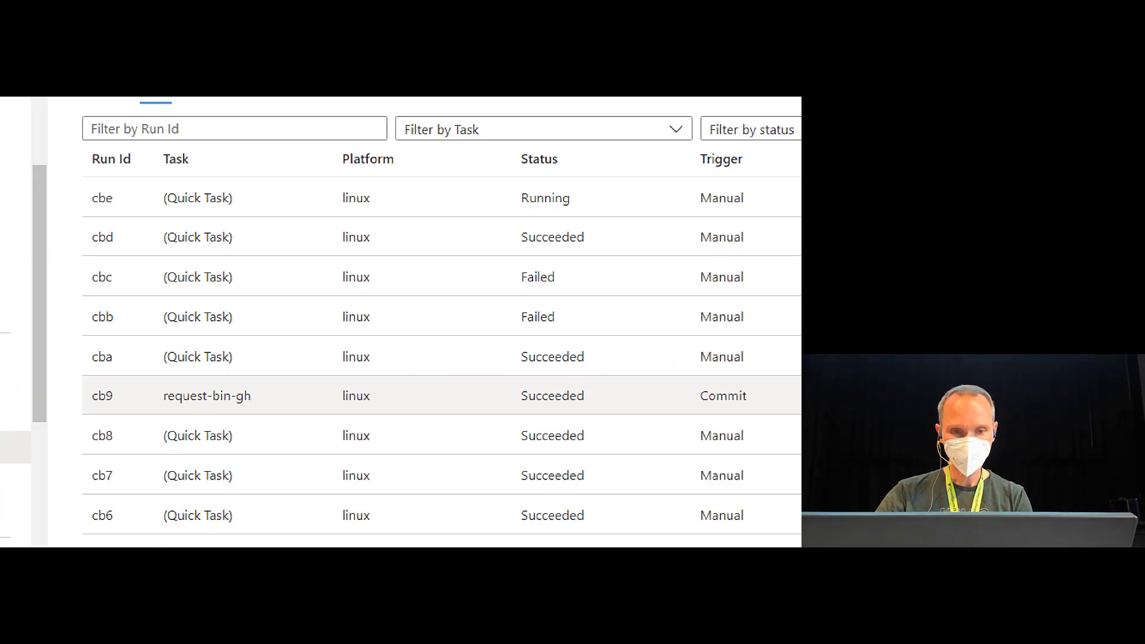
mouse_move(74, 381)
mouse_down()
mouse_move(243, 432)
mouse_move(267, 415)
mouse_up()
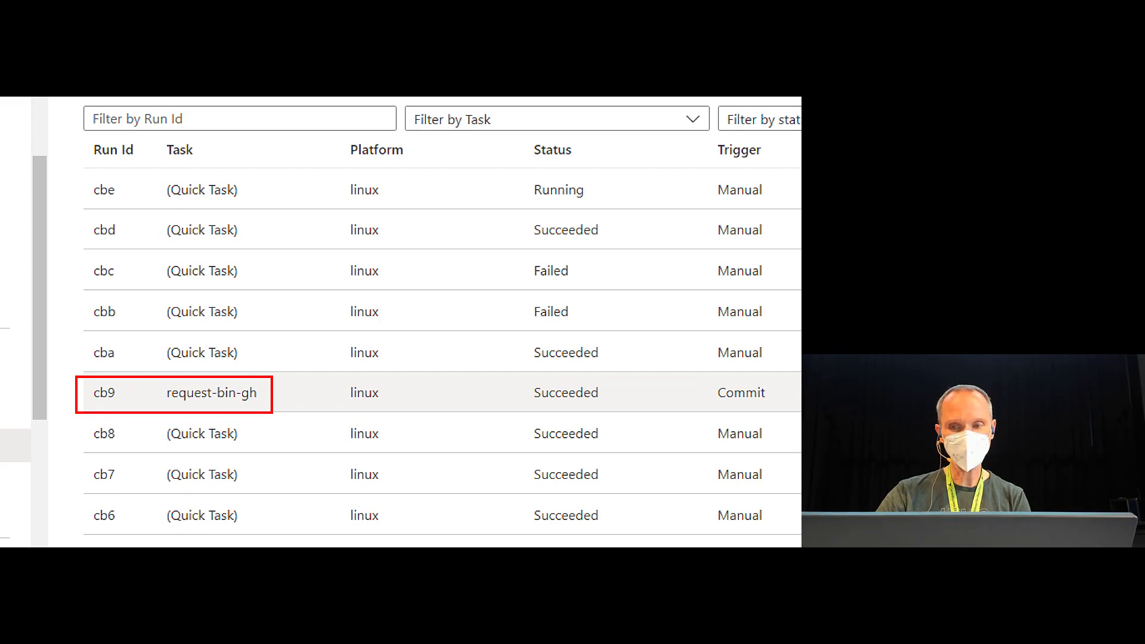
key(Escape)
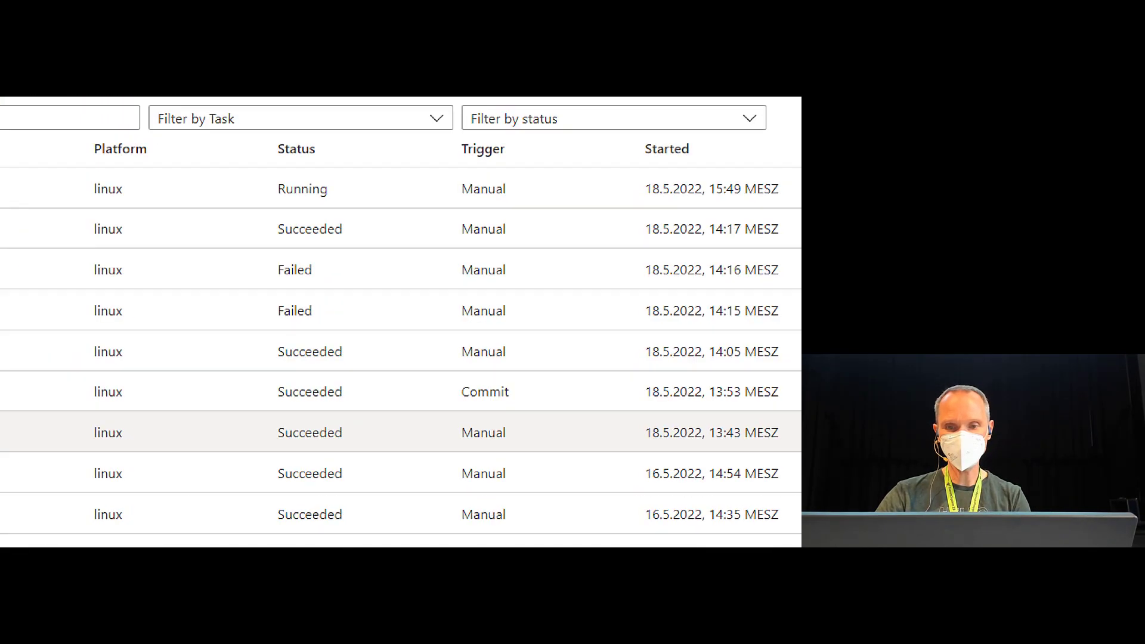
drag(467, 390, 504, 404)
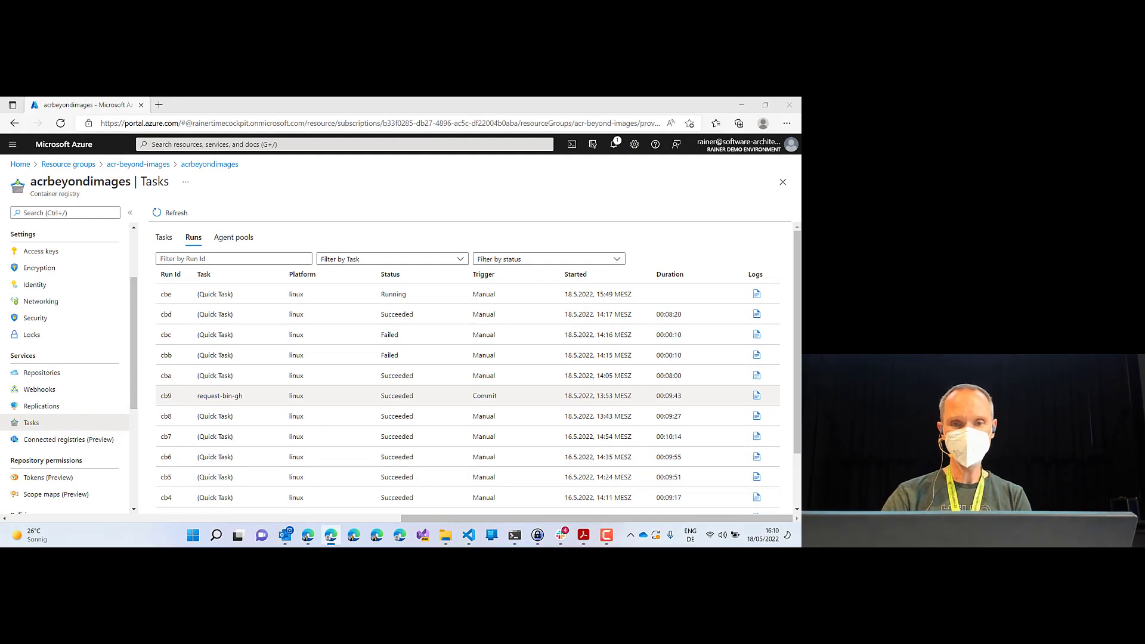
- Return to the slide deck and reveal the Task Triggers bullets on source code updates, base image updates and schedules
key(alt+Tab)
key(Tab)
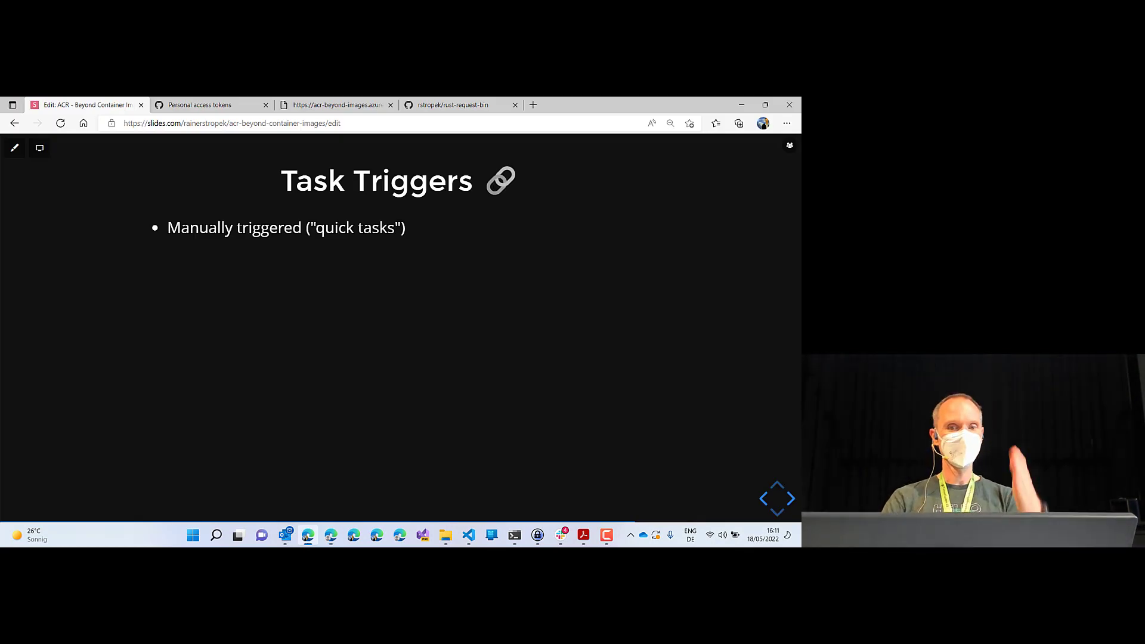
key(Right)
key(Right)
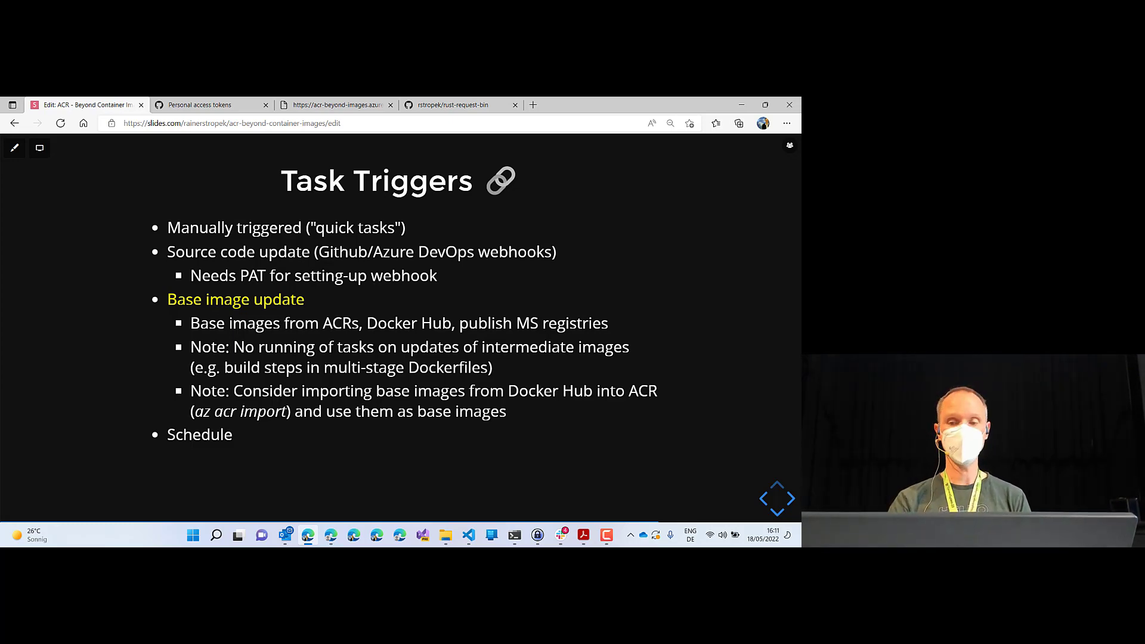
- Advance to the az acr task create slide and point arrows at its registry, name, image, context, file and git-access-token arguments
key(Page_Down)
key(Page_Down)
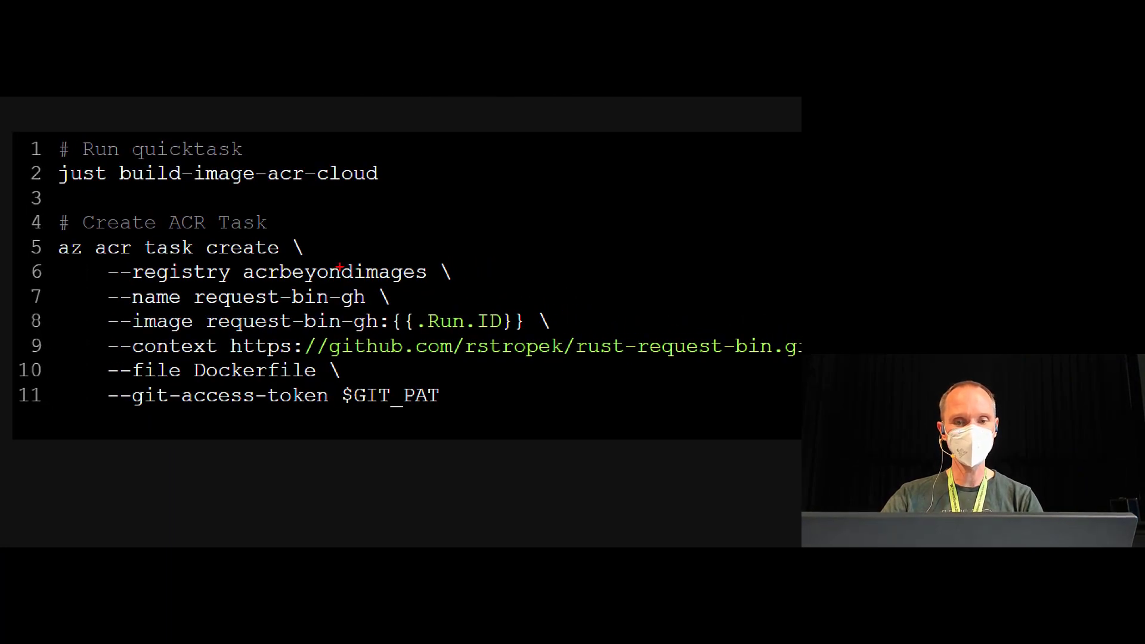
drag(352, 261, 365, 241)
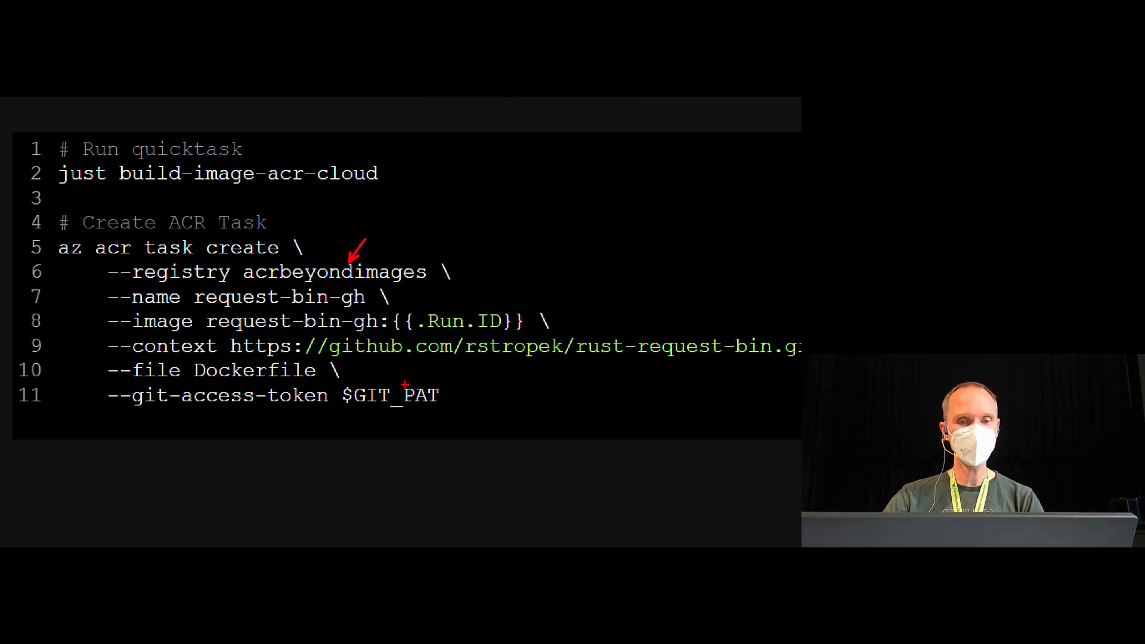
drag(379, 298, 429, 300)
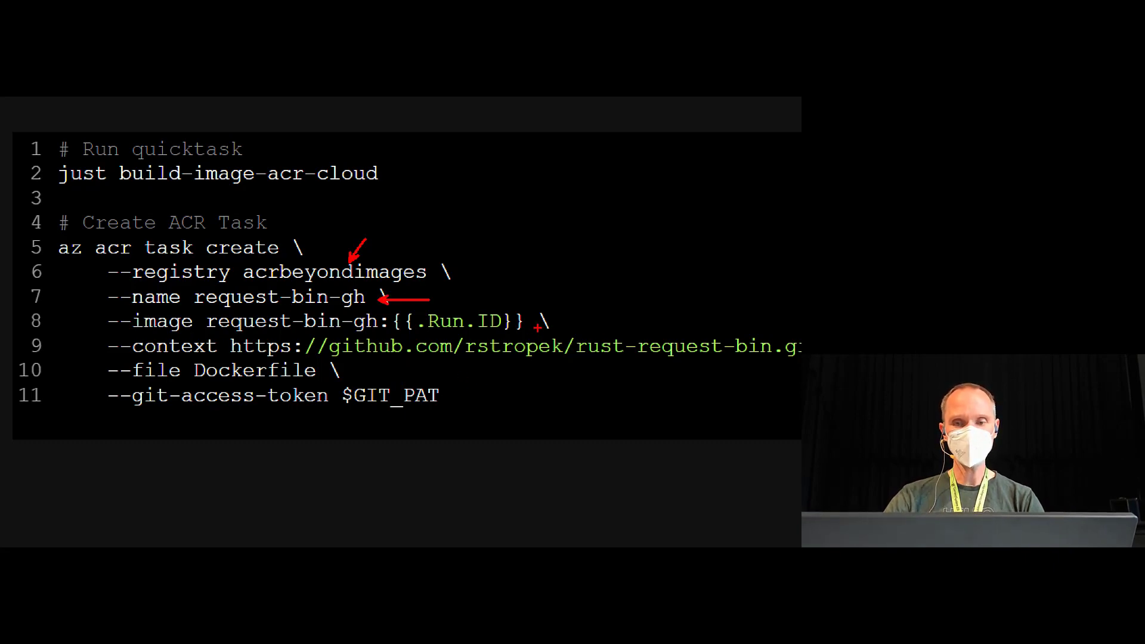
drag(535, 324, 586, 325)
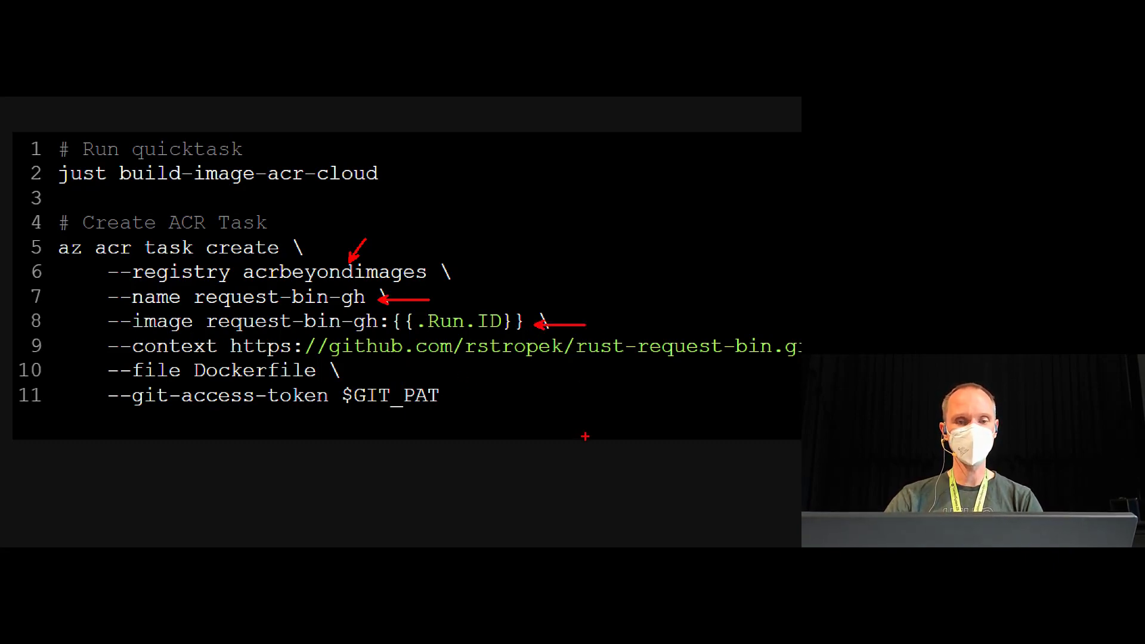
drag(512, 358, 540, 403)
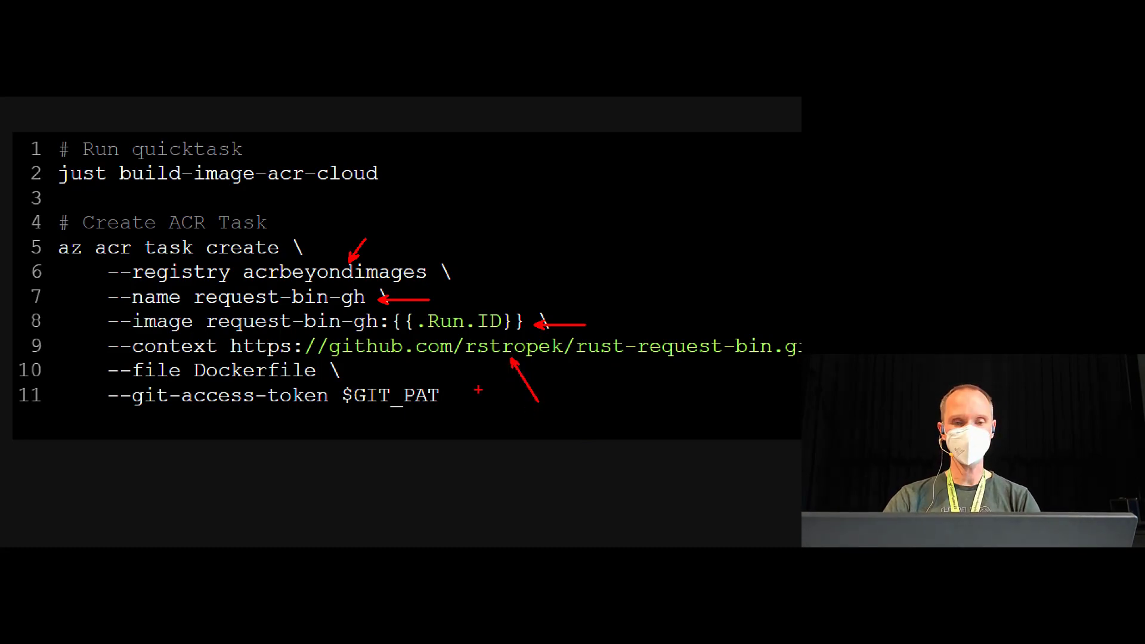
key(b)
drag(349, 368, 389, 367)
key(r)
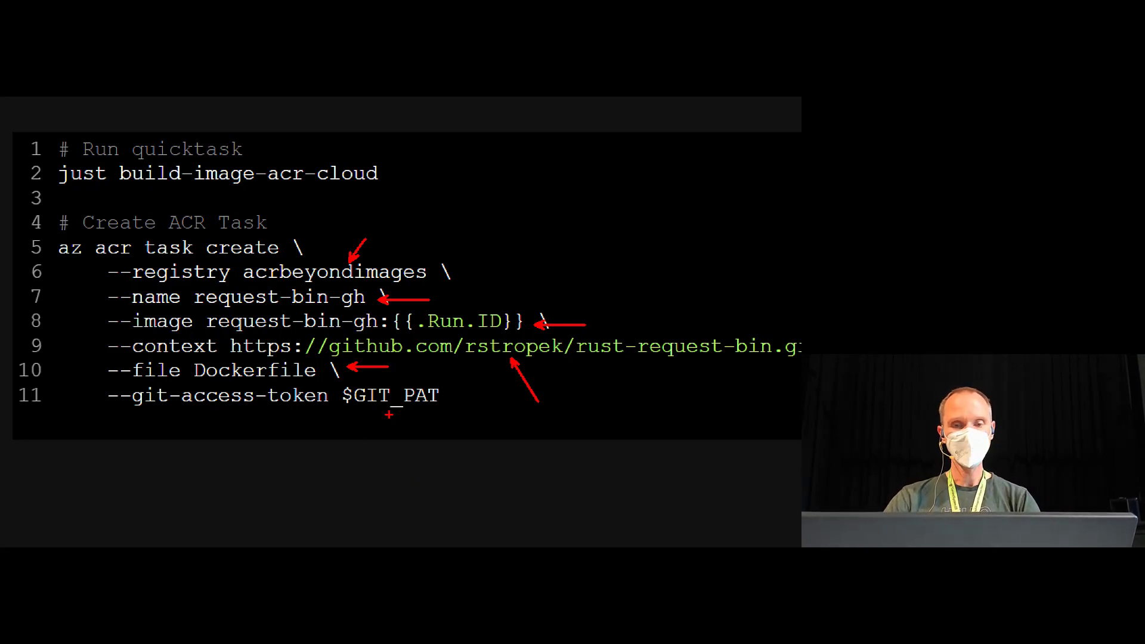
drag(391, 408, 415, 436)
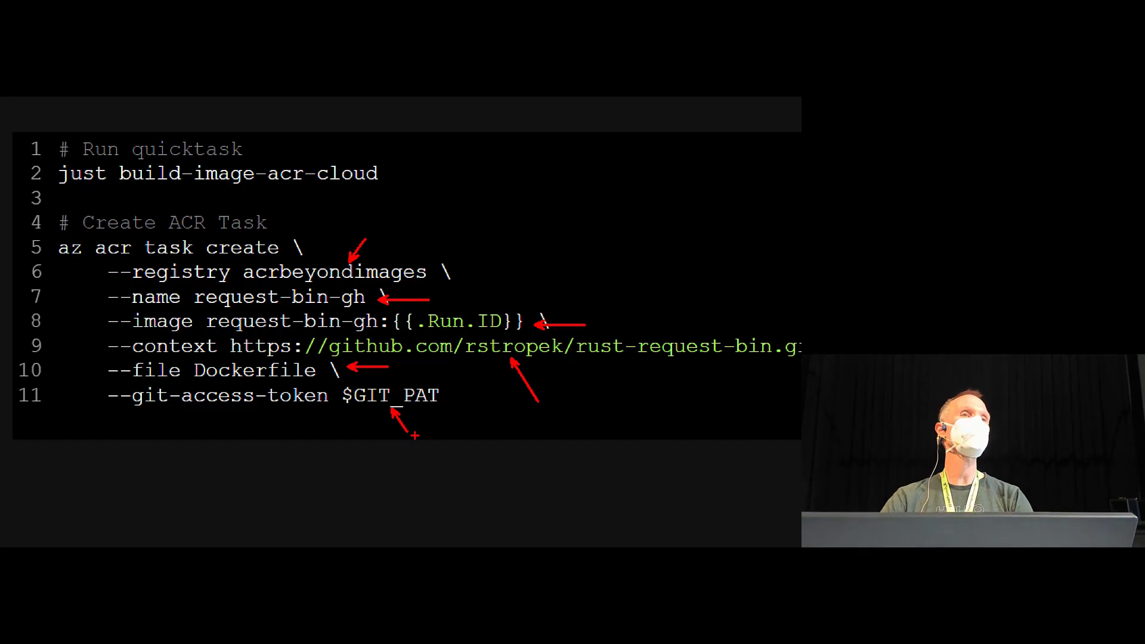